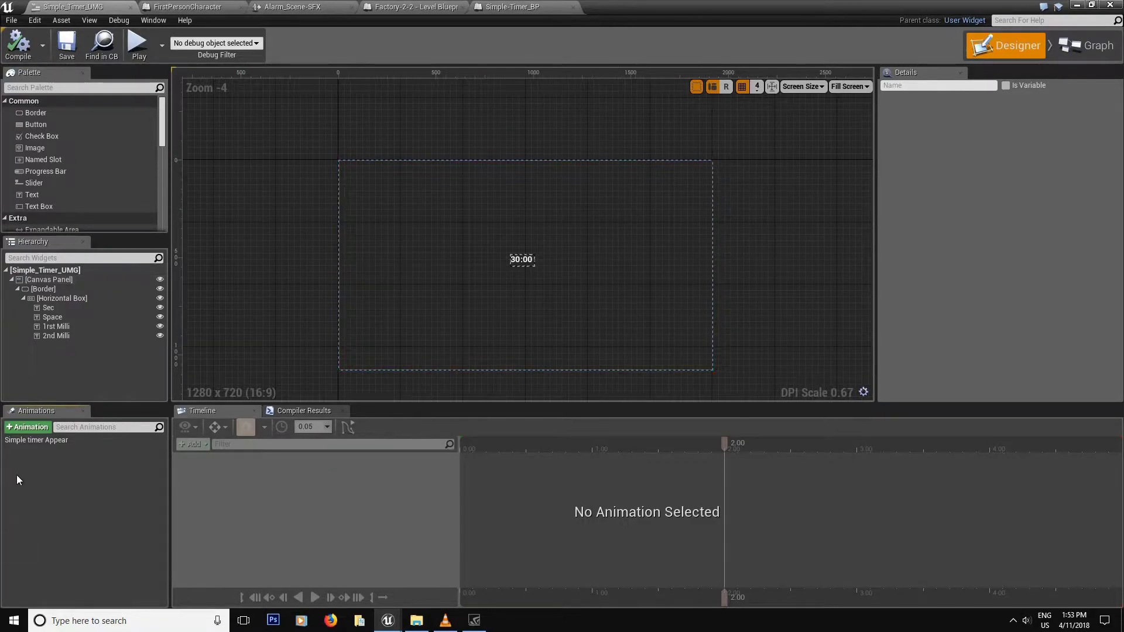
# - Play the Simple timer Appear animation, then bring up the FirstPersonCharacter blueprint
pyautogui.click(37, 443)
pyautogui.click(315, 598)
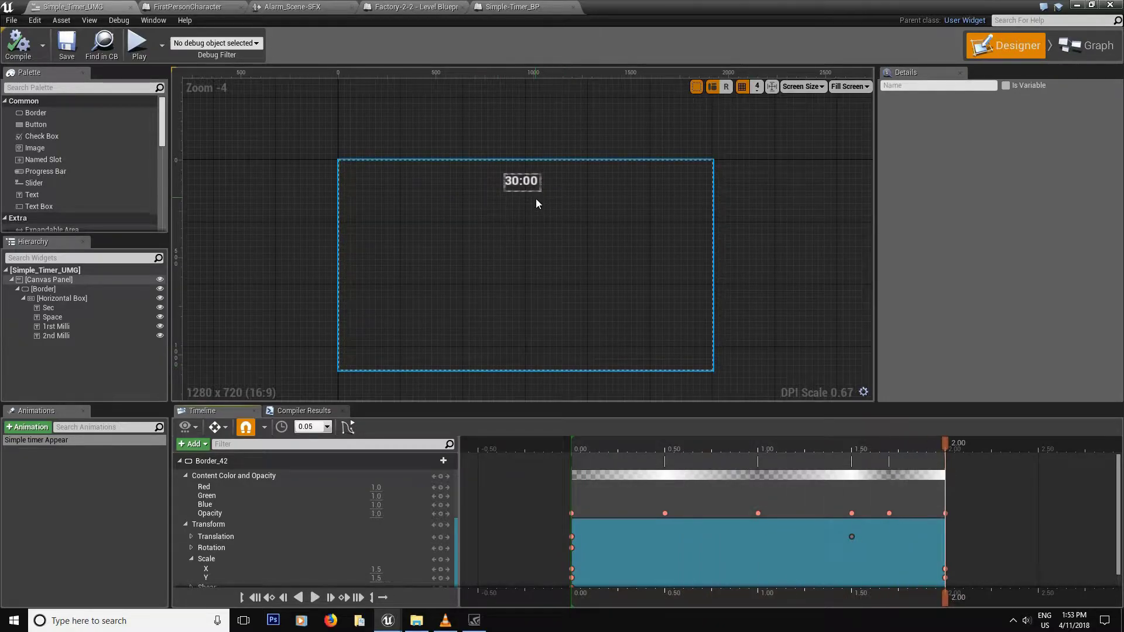
pyautogui.click(176, 7)
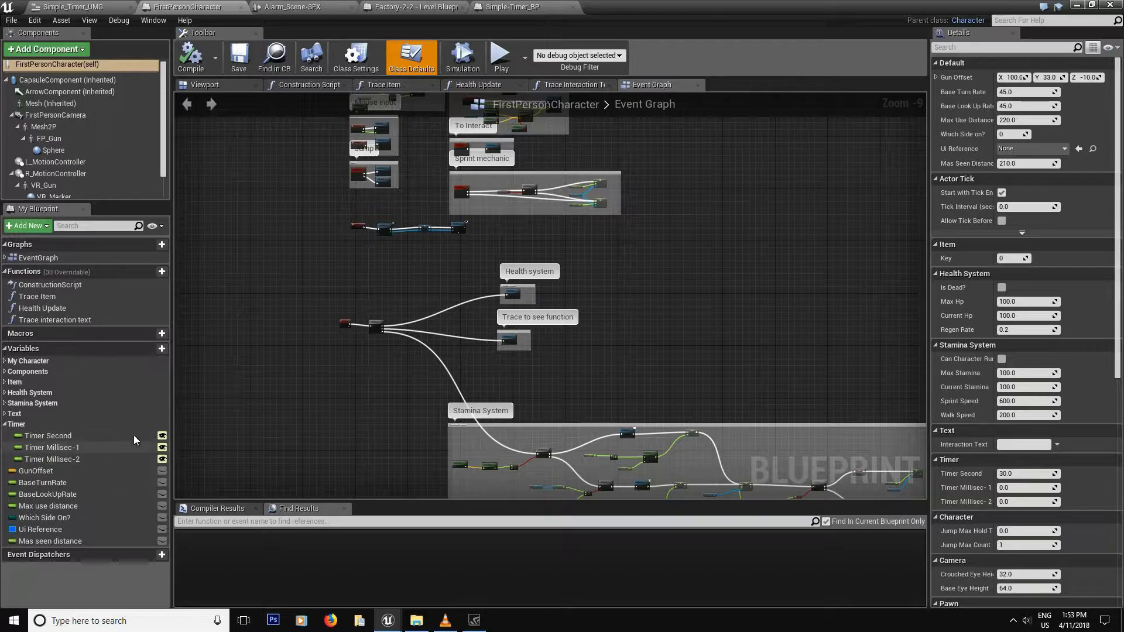
# - Review the Alarm_Scene-SFX cue's two wave players and the Simple-Timer_BP event graph
pyautogui.click(292, 7)
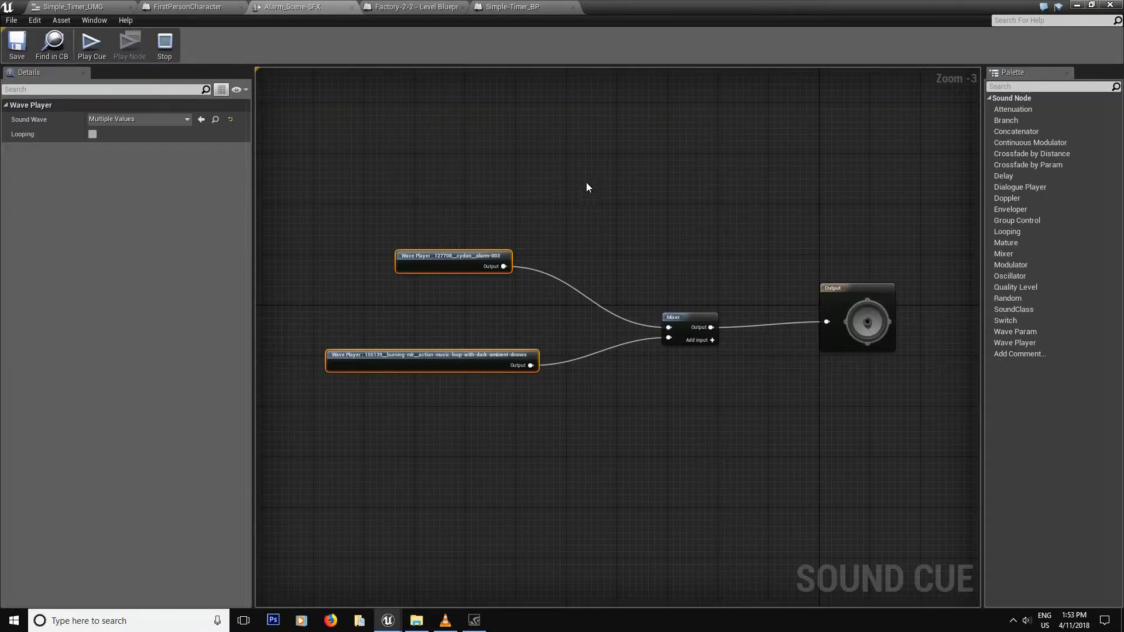
pyautogui.moveTo(589, 181); pyautogui.dragTo(296, 418)
pyautogui.click(519, 10)
pyautogui.moveTo(580, 375); pyautogui.dragTo(542, 362, button='right')
# - Inspect the Factory-2-2 Level Blueprint's comment blocks and Fade Out node
pyautogui.click(409, 7)
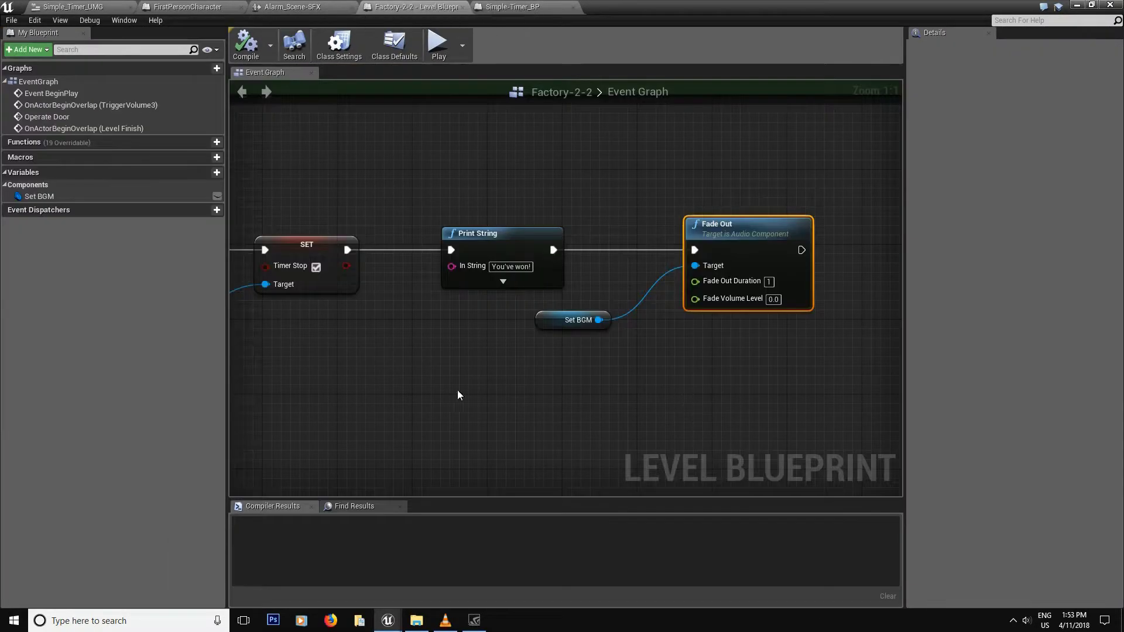
pyautogui.scroll(-4, 560, 421)
pyautogui.scroll(-1, 572, 409)
pyautogui.moveTo(572, 409); pyautogui.dragTo(451, 454, button='right')
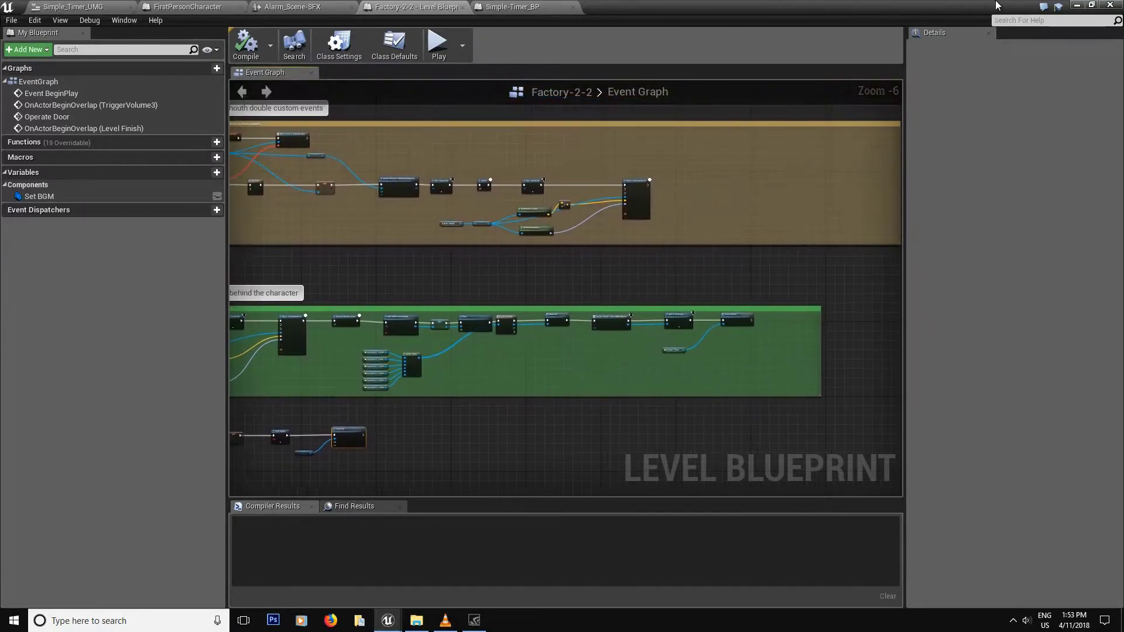
# - Start a fullscreen Play-in-Editor session of the level
pyautogui.click(1075, 6)
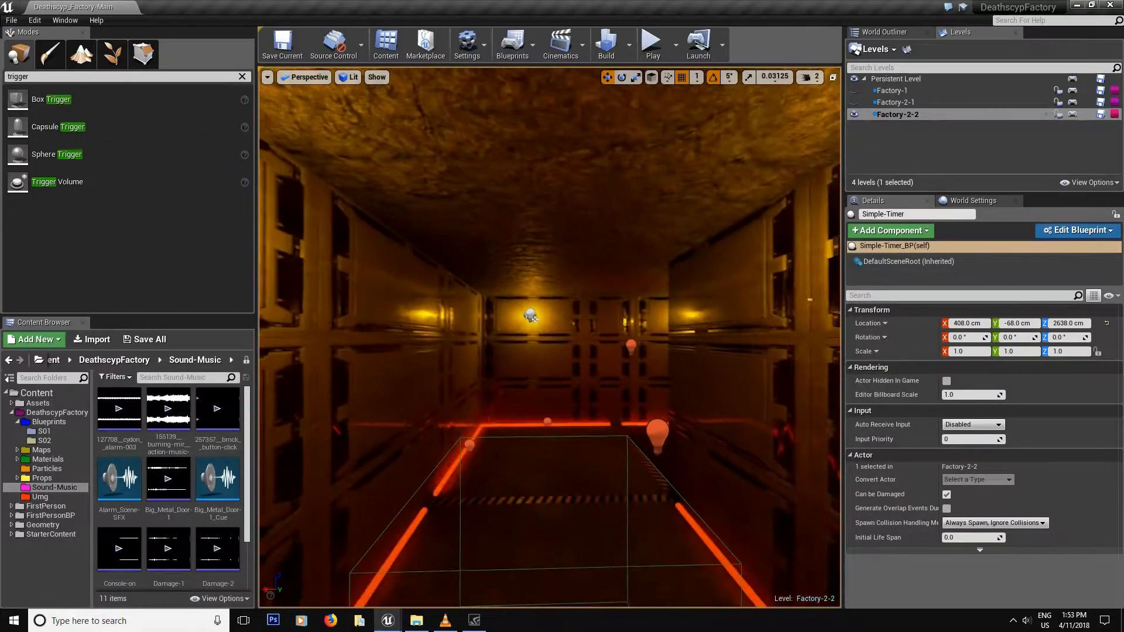
pyautogui.click(652, 42)
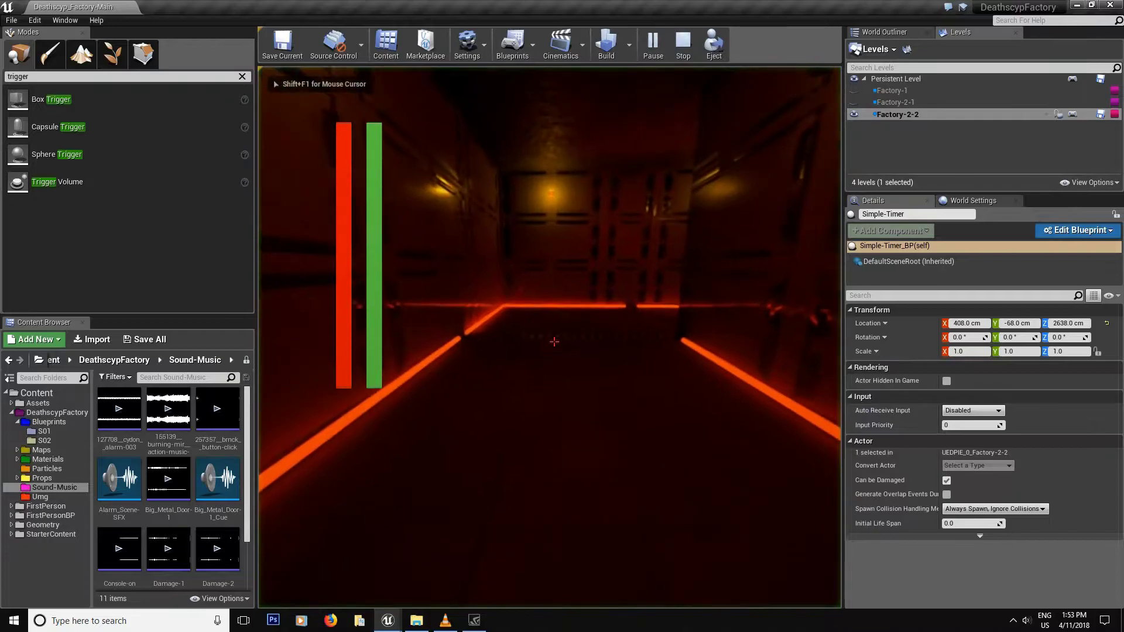
pyautogui.press('F11')
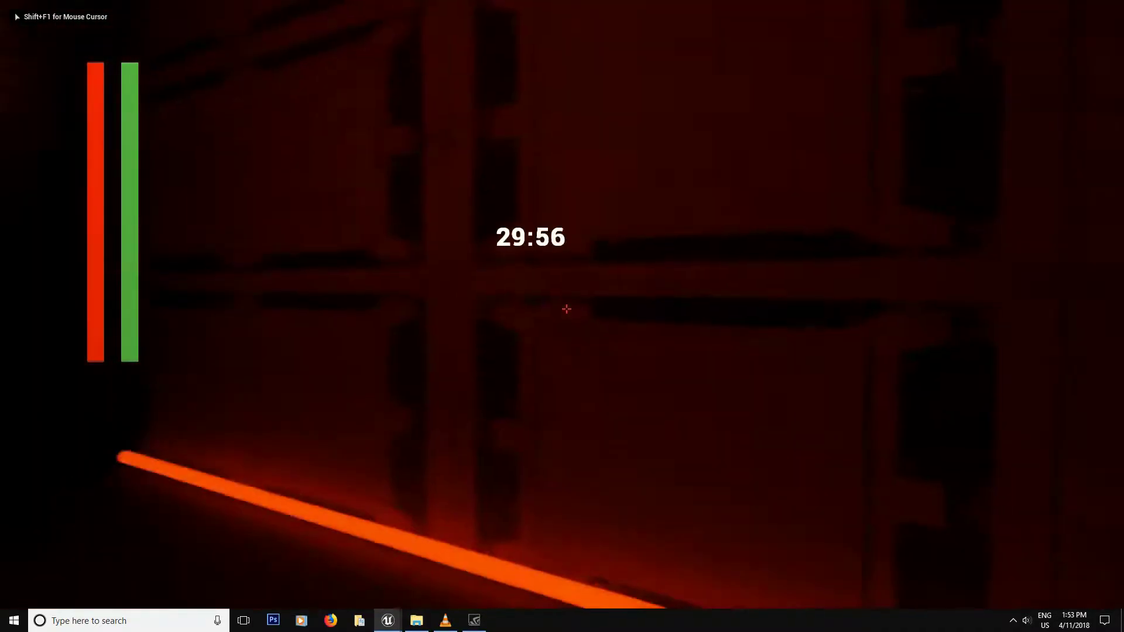
# - Walk through the corridor, door button and floor hatch to win, then end the session
pyautogui.press('w')
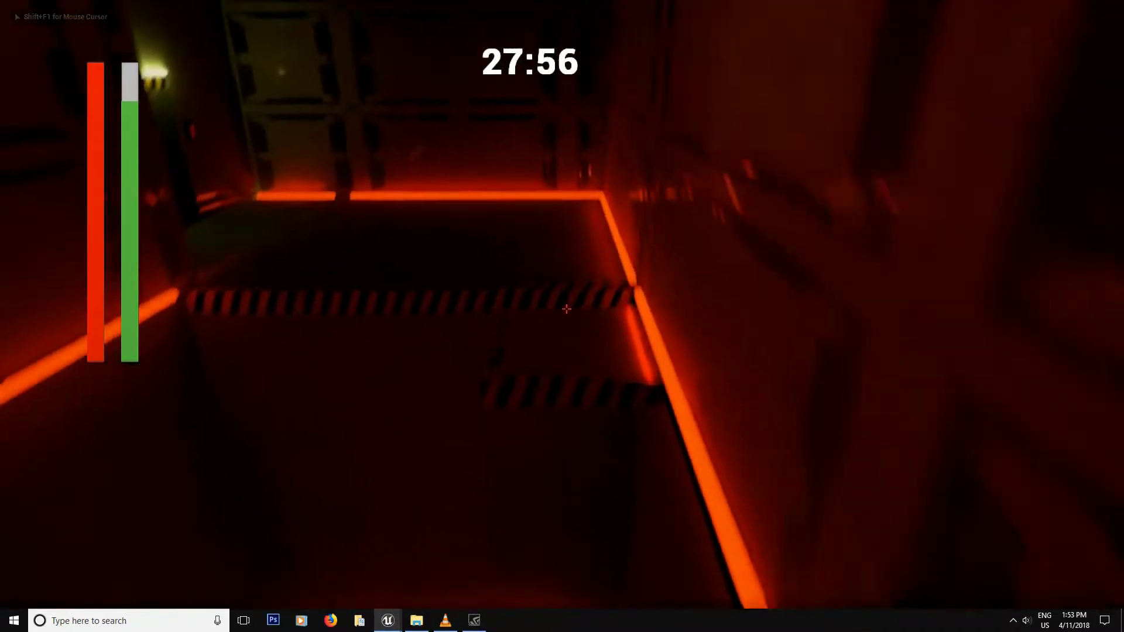
pyautogui.press('w')
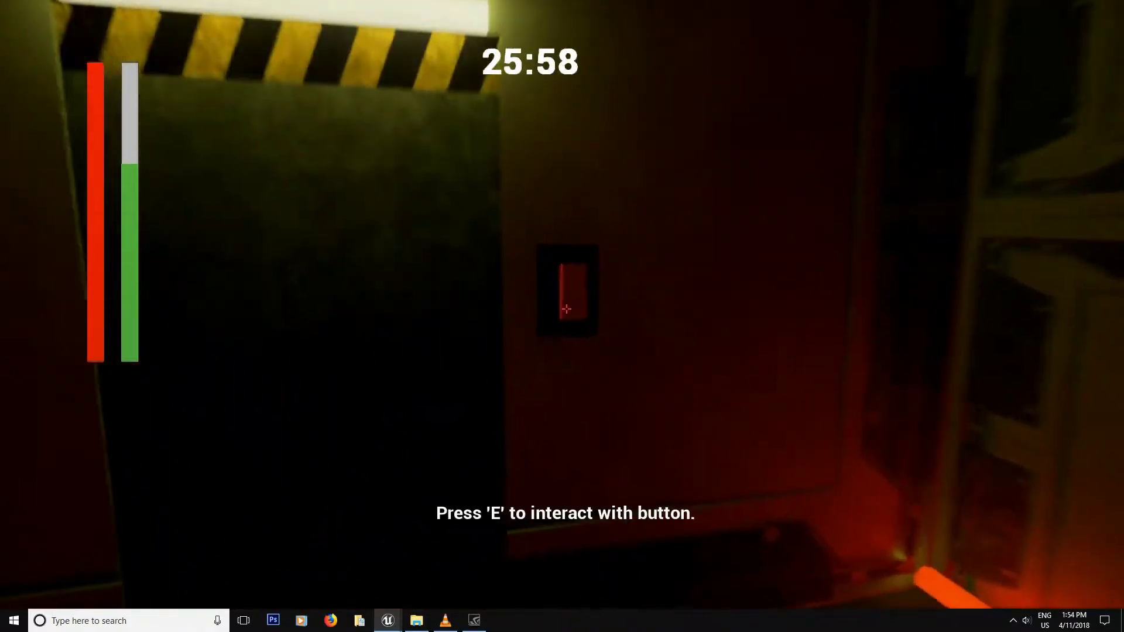
pyautogui.press('w')
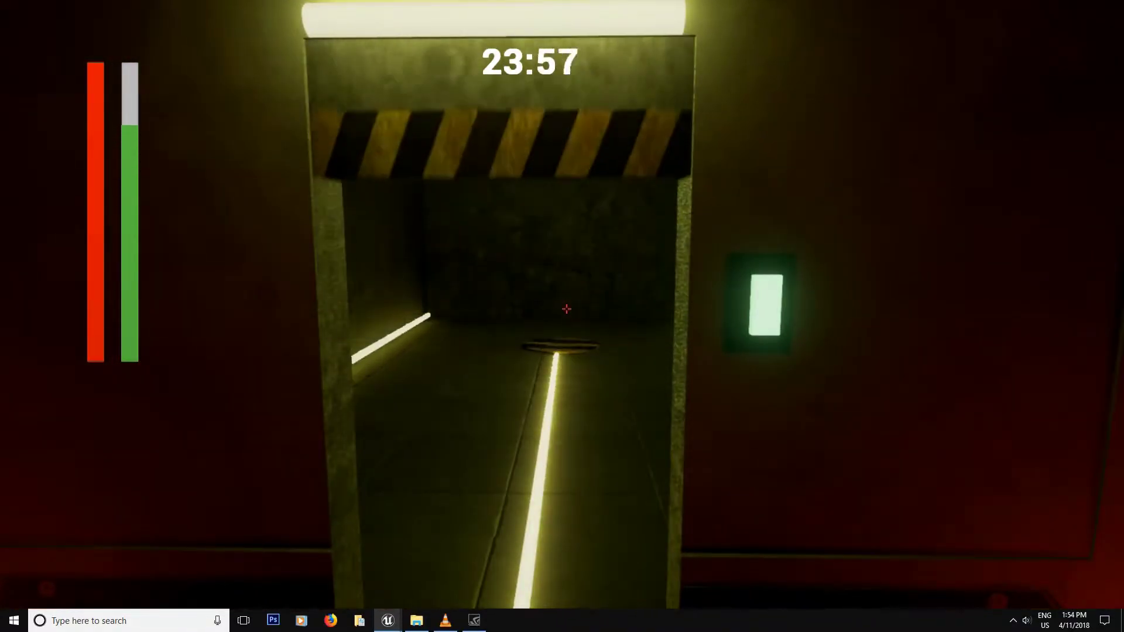
pyautogui.press('w')
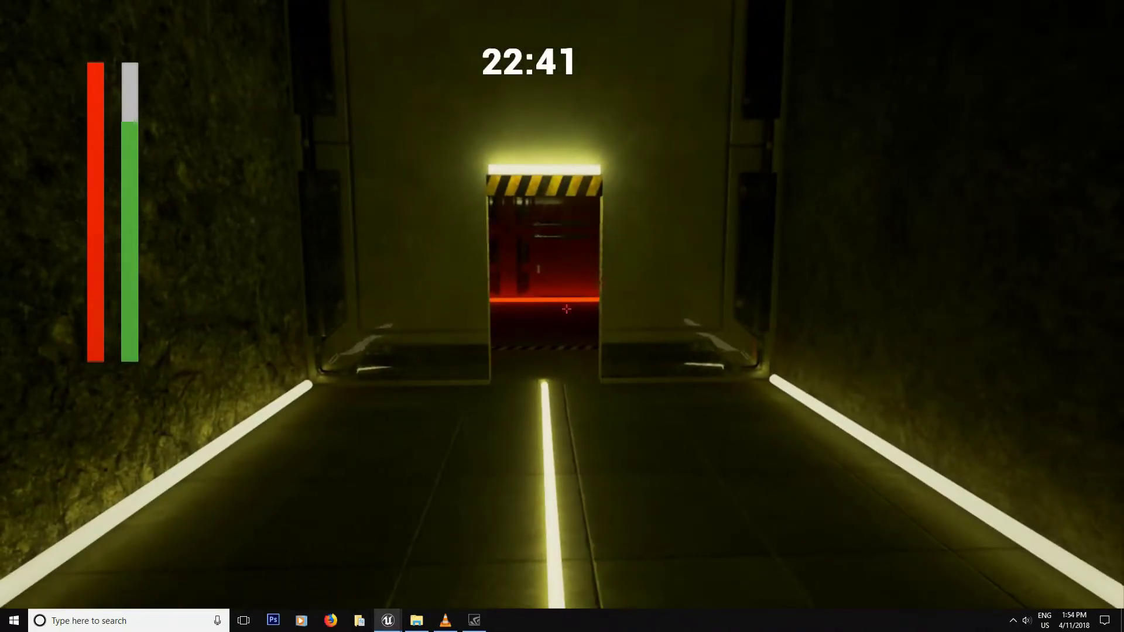
pyautogui.press('Escape')
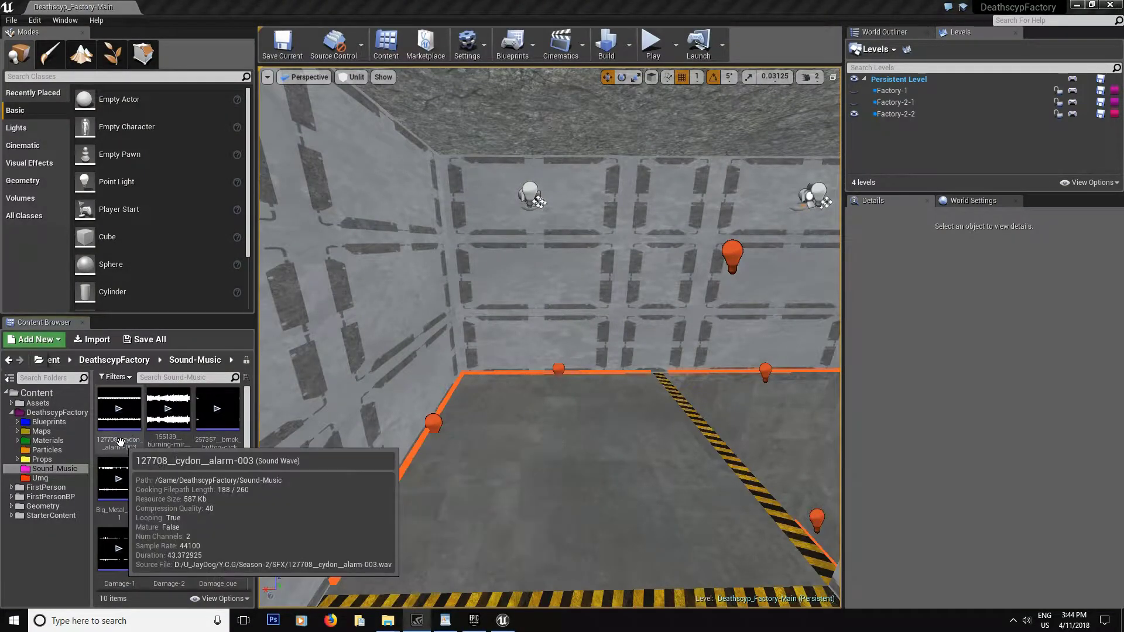
# - Preview the cydon alarm-003 sound and the burning-mir action music loop
pyautogui.click(133, 438)
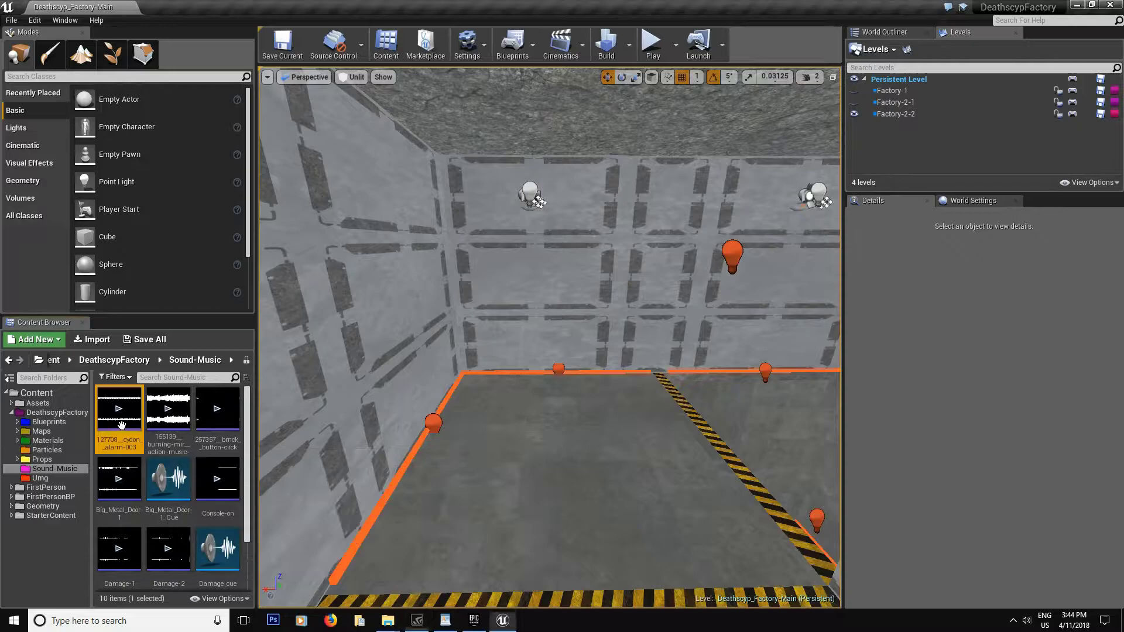
pyautogui.click(120, 409)
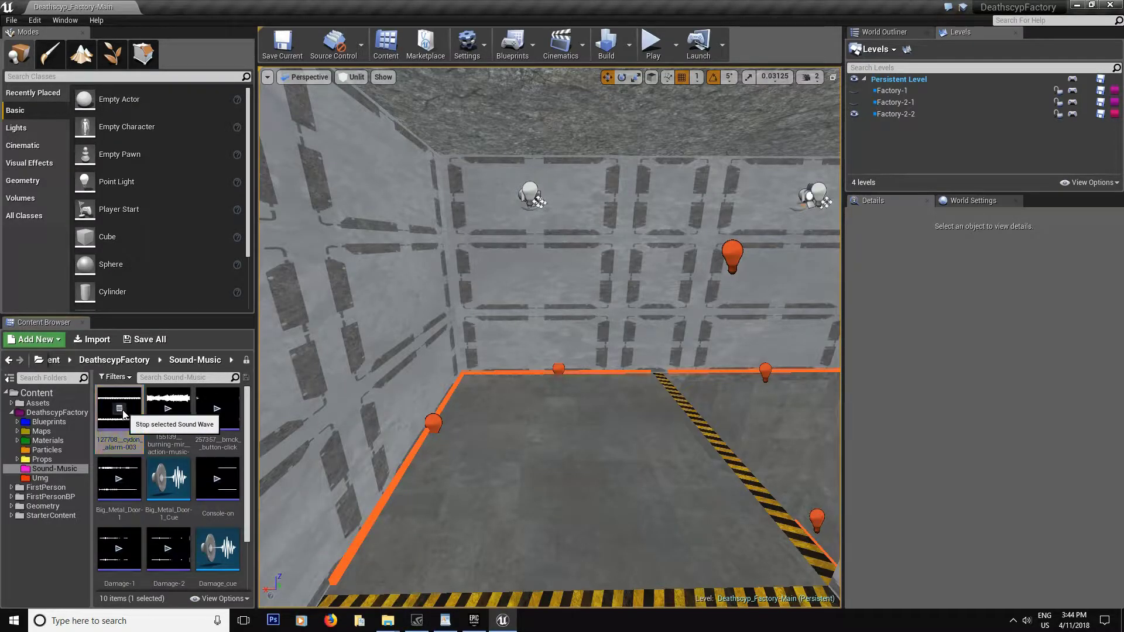
pyautogui.click(169, 408)
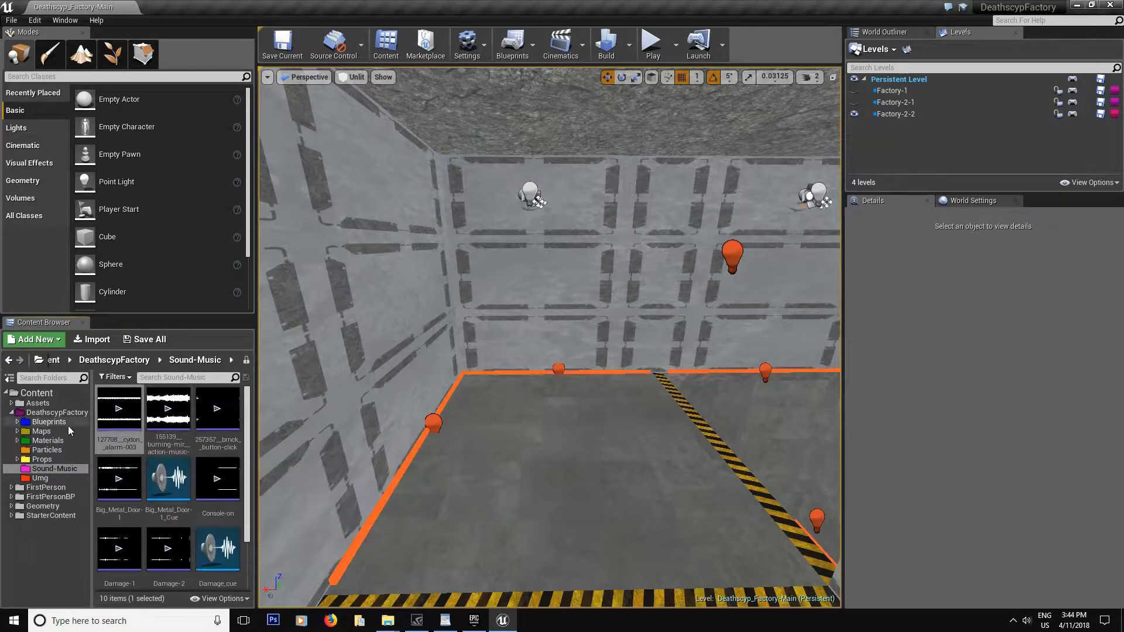
# - Create a sound cue named Alarm_Scene-SFX from the 155139 music sound wave
pyautogui.rightClick(170, 438)
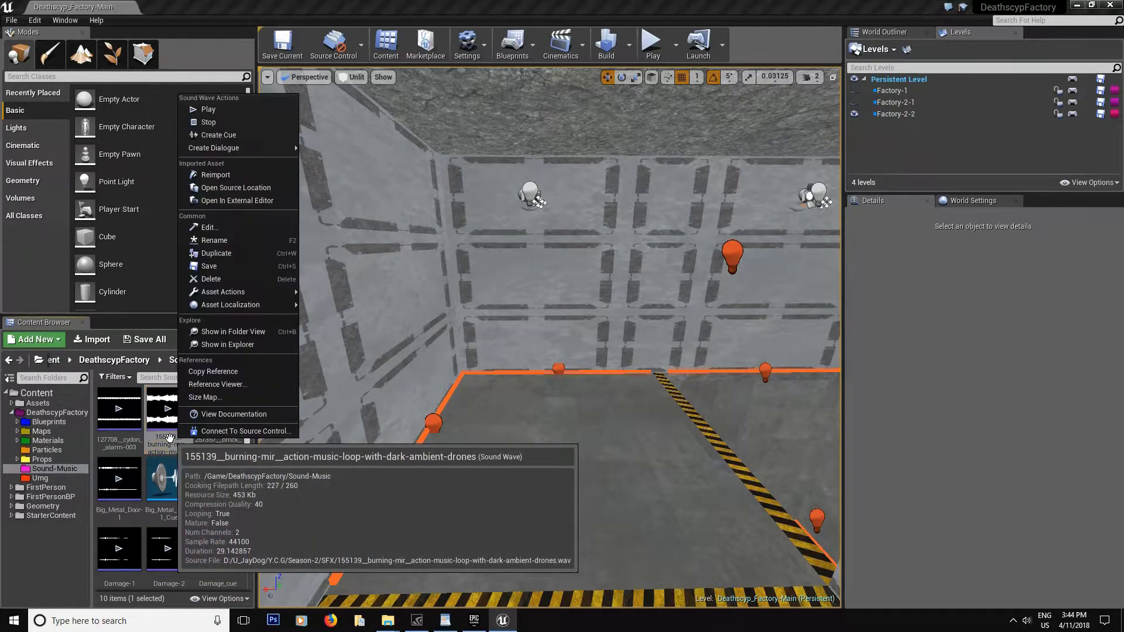
pyautogui.click(212, 135)
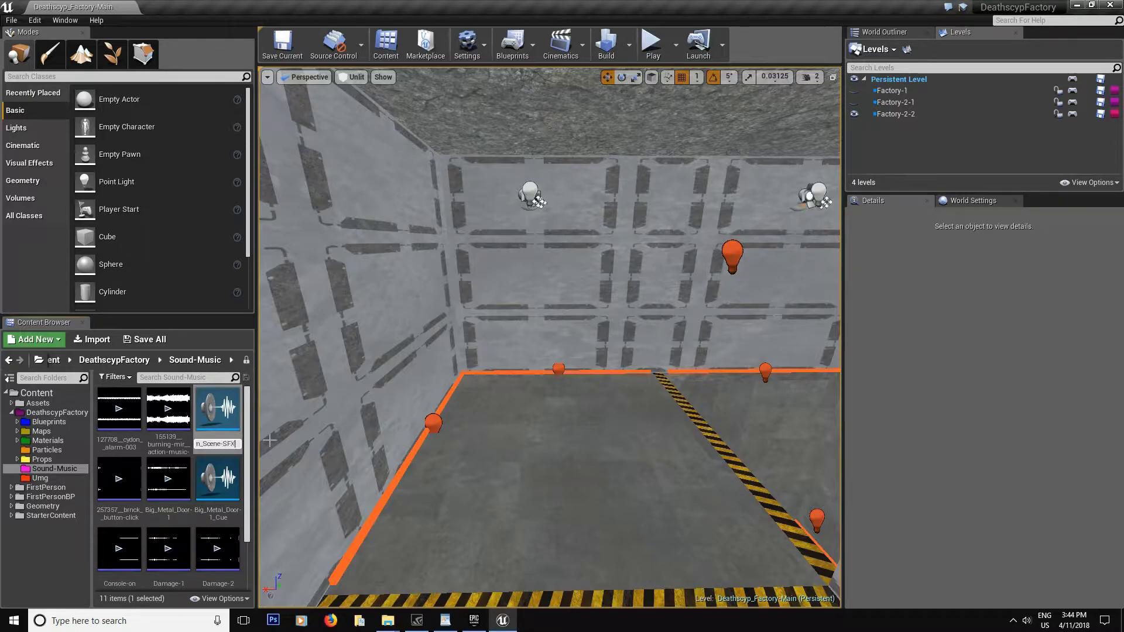
pyautogui.press('Return')
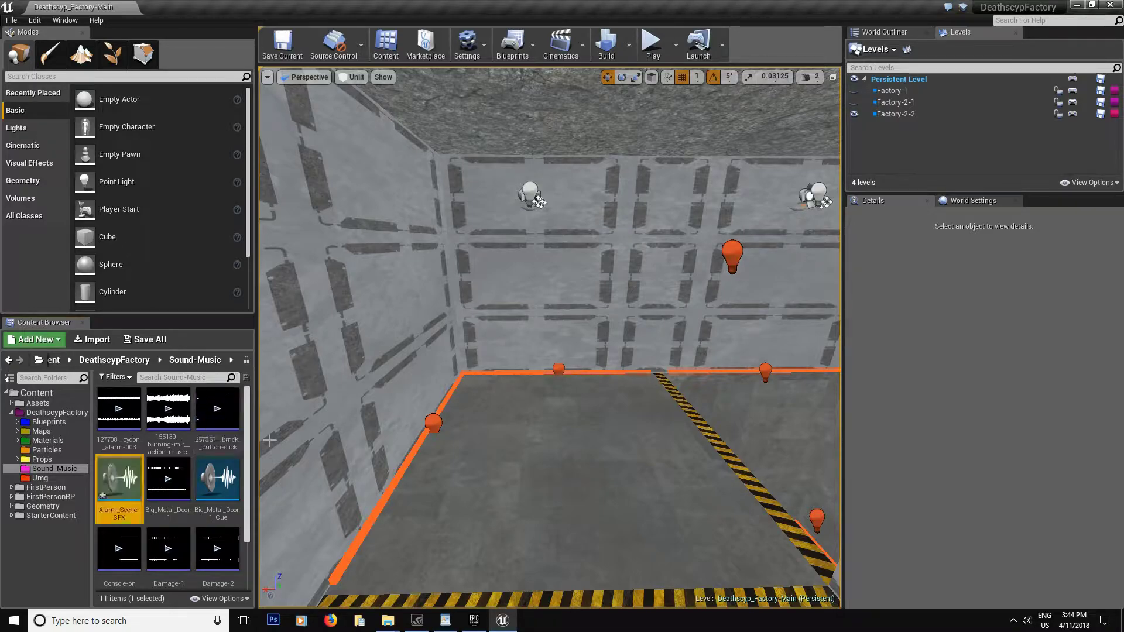
# - Open the Alarm_Scene-SFX cue and reposition its wave player node
pyautogui.doubleClick(117, 483)
pyautogui.moveTo(603, 363); pyautogui.dragTo(391, 340)
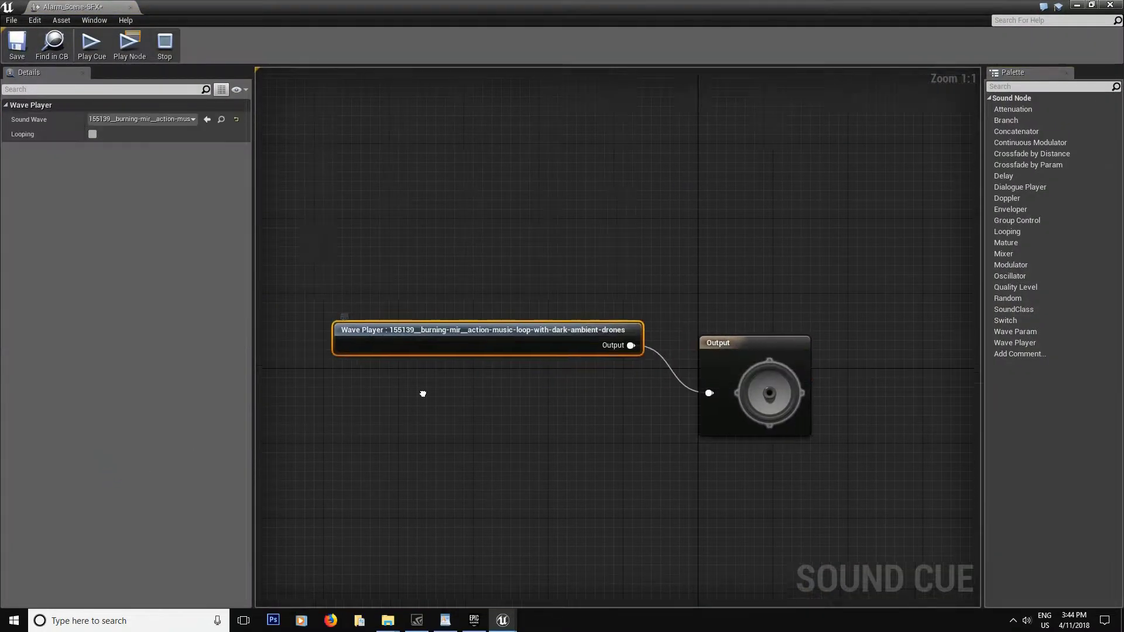
pyautogui.scroll(-3, 600, 397)
pyautogui.moveTo(539, 364); pyautogui.dragTo(318, 421)
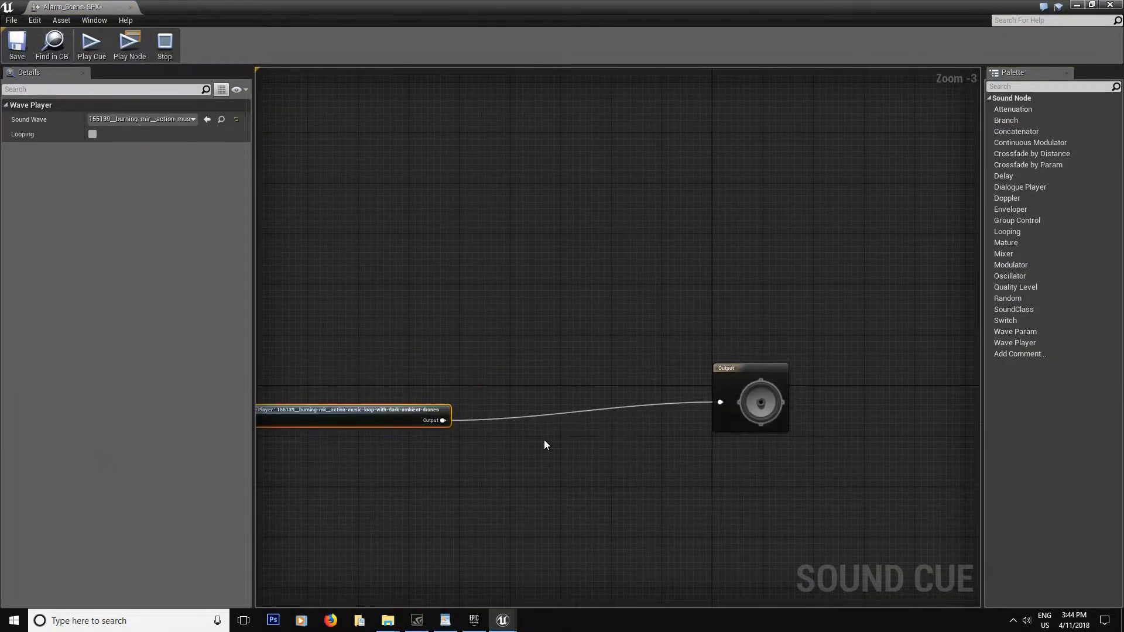
pyautogui.moveTo(442, 423); pyautogui.dragTo(582, 436, button='right')
pyautogui.scroll(3, 649, 429)
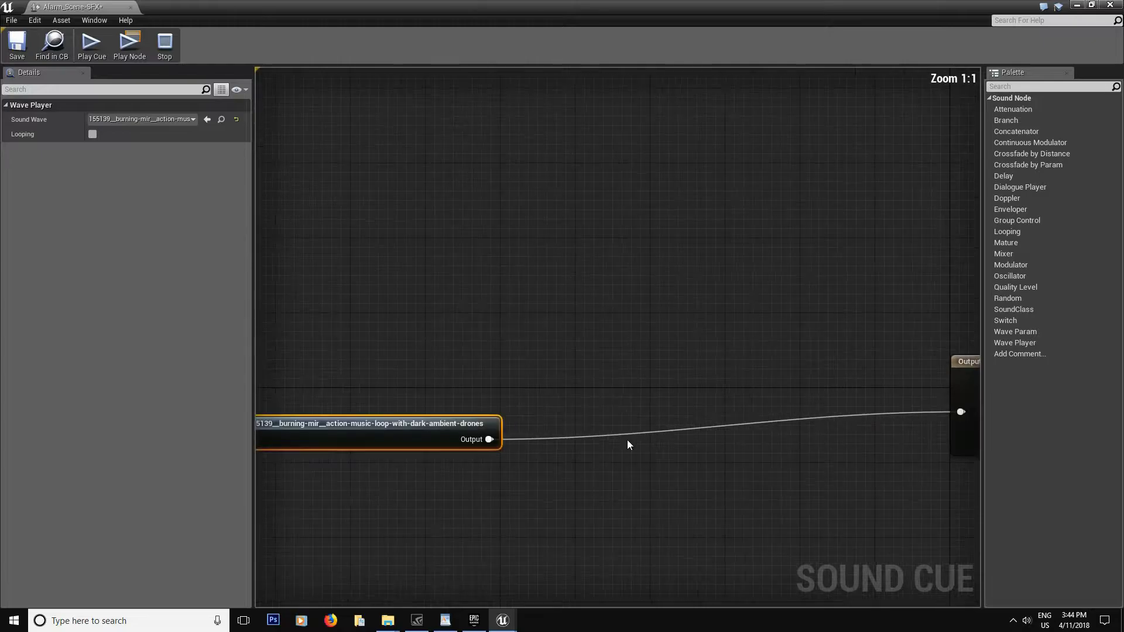
# - Add a Mixer node fed by the 155139 wave player's output
pyautogui.moveTo(489, 439); pyautogui.dragTo(688, 406)
pyautogui.write('mi')
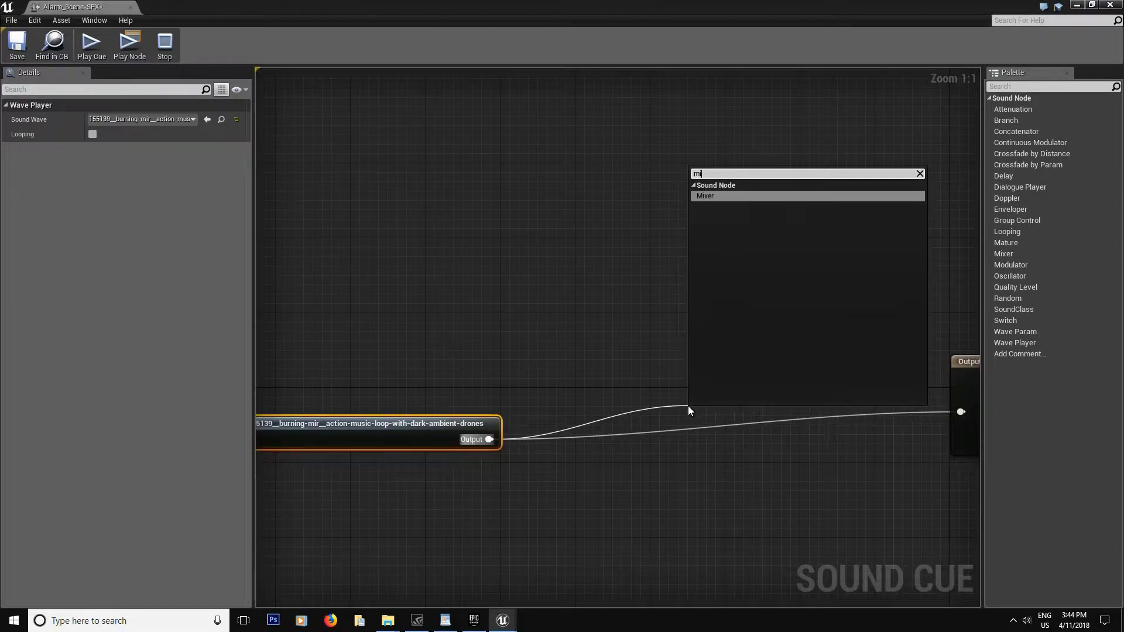
pyautogui.write('xer')
pyautogui.press('Return')
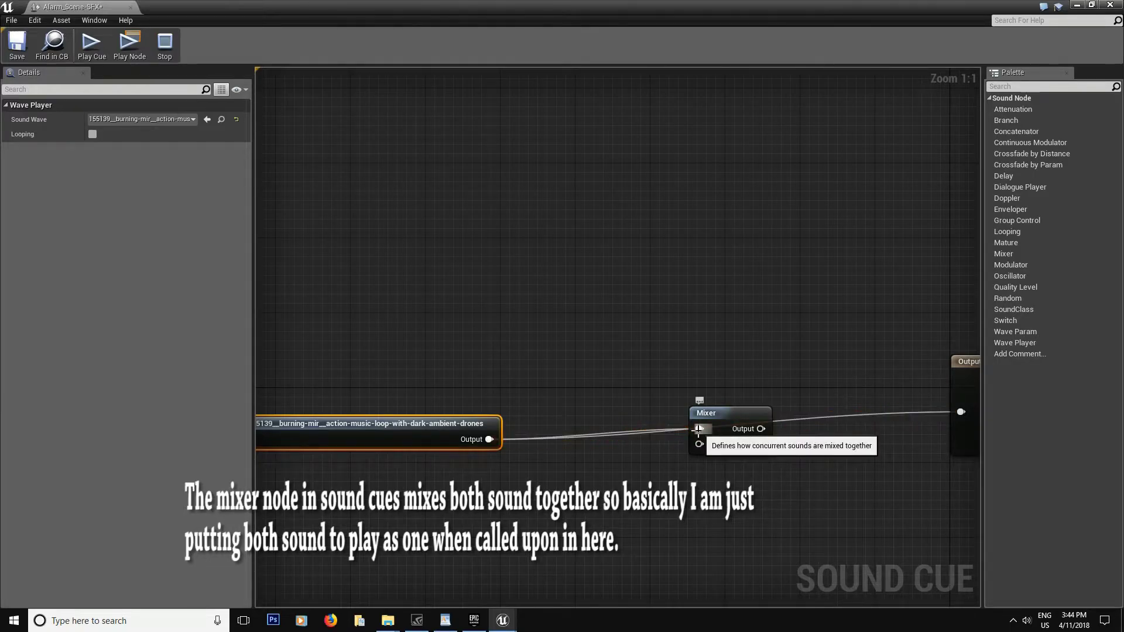
pyautogui.moveTo(706, 413); pyautogui.dragTo(960, 411)
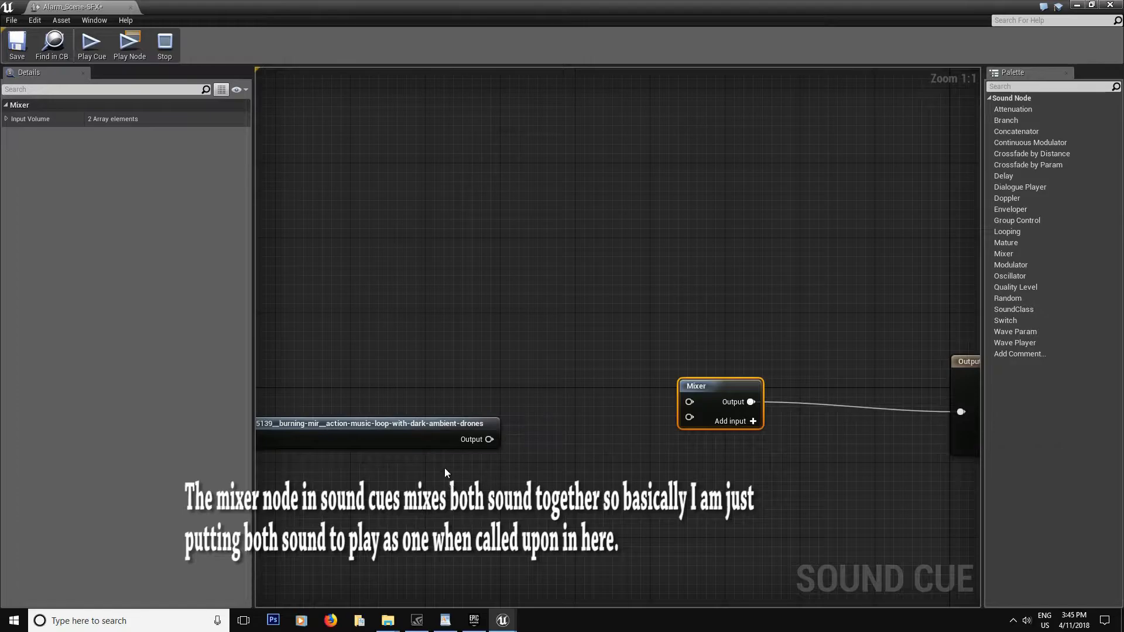
pyautogui.click(458, 438)
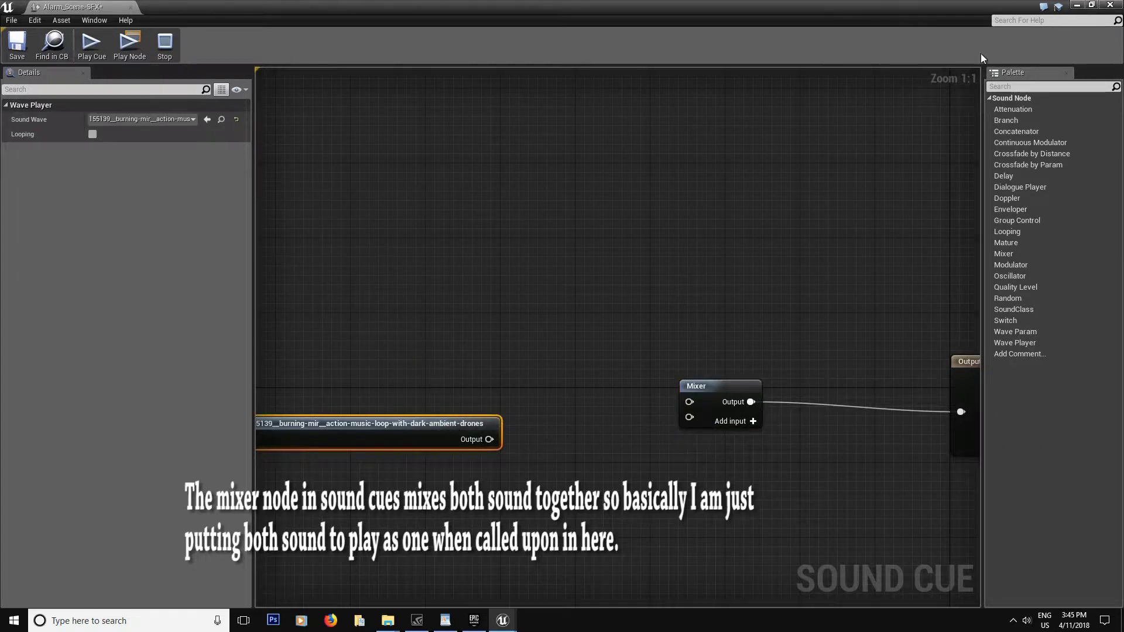
# - Add an alarm-003 wave player and wire both players into the Mixer's two inputs
pyautogui.click(1092, 5)
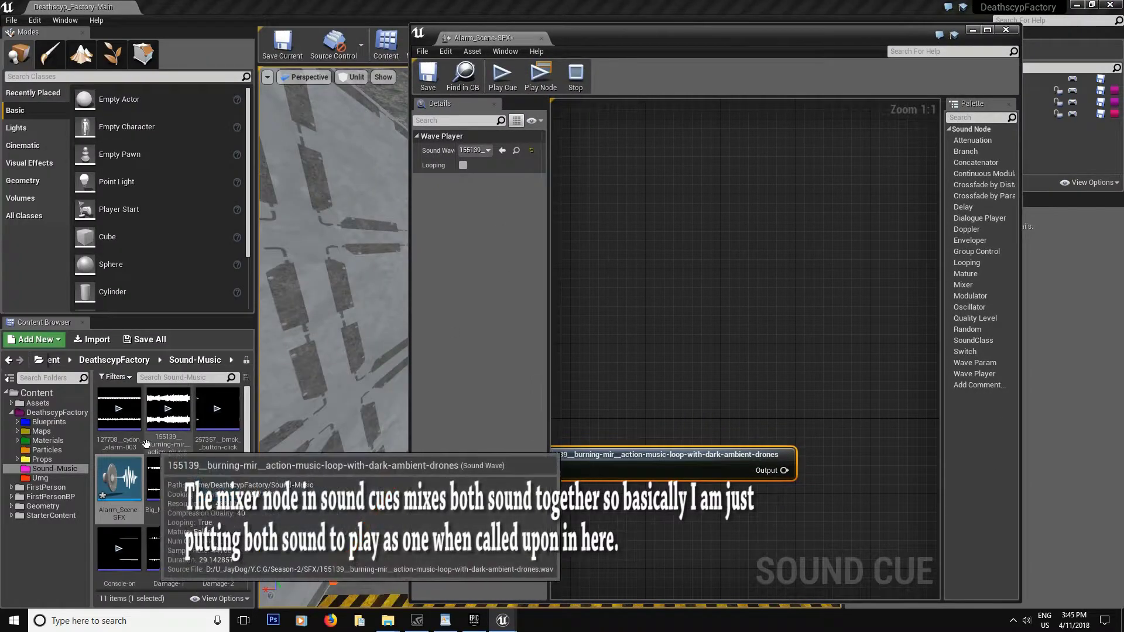
pyautogui.click(120, 449)
pyautogui.moveTo(119, 449); pyautogui.dragTo(599, 351)
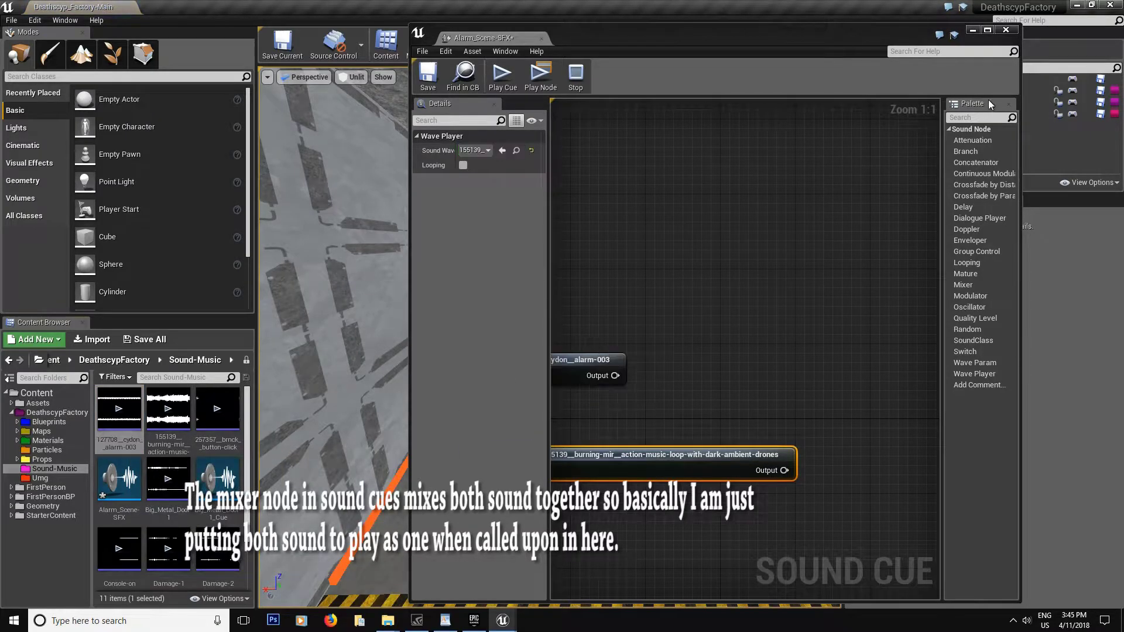
pyautogui.click(988, 30)
pyautogui.scroll(1, 764, 290)
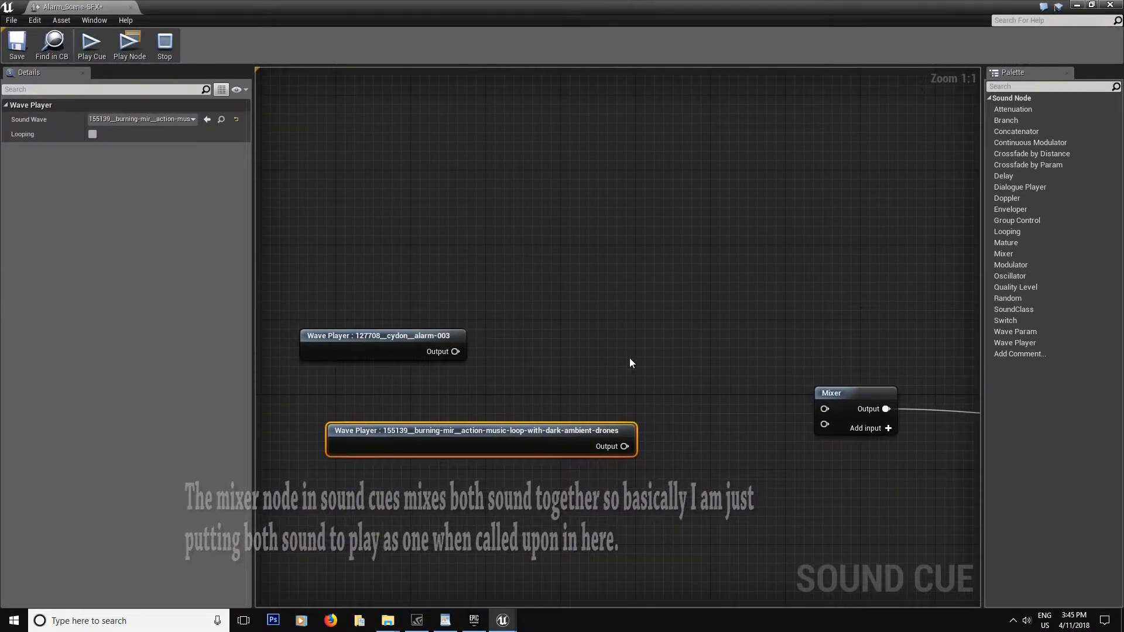
pyautogui.moveTo(455, 352); pyautogui.dragTo(834, 410)
pyautogui.moveTo(624, 446); pyautogui.dragTo(828, 426)
# - Move the alarm-003 node and enable Looping on both wave players
pyautogui.click(369, 349)
pyautogui.moveTo(369, 349); pyautogui.dragTo(471, 378)
pyautogui.click(454, 441)
pyautogui.click(454, 374)
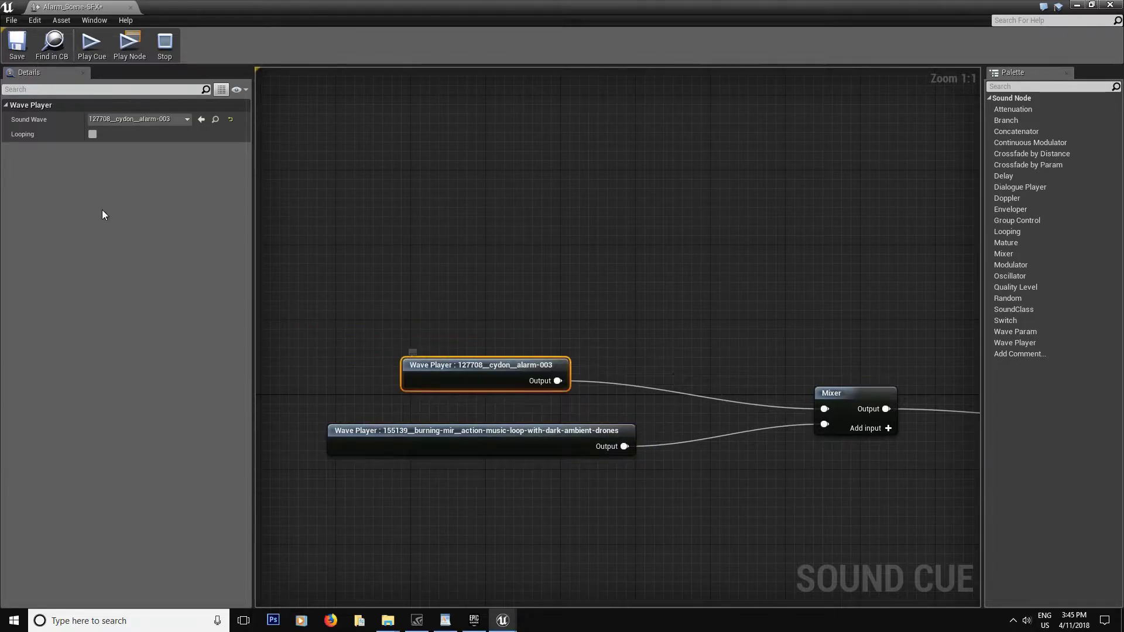
pyautogui.click(92, 134)
pyautogui.click(423, 441)
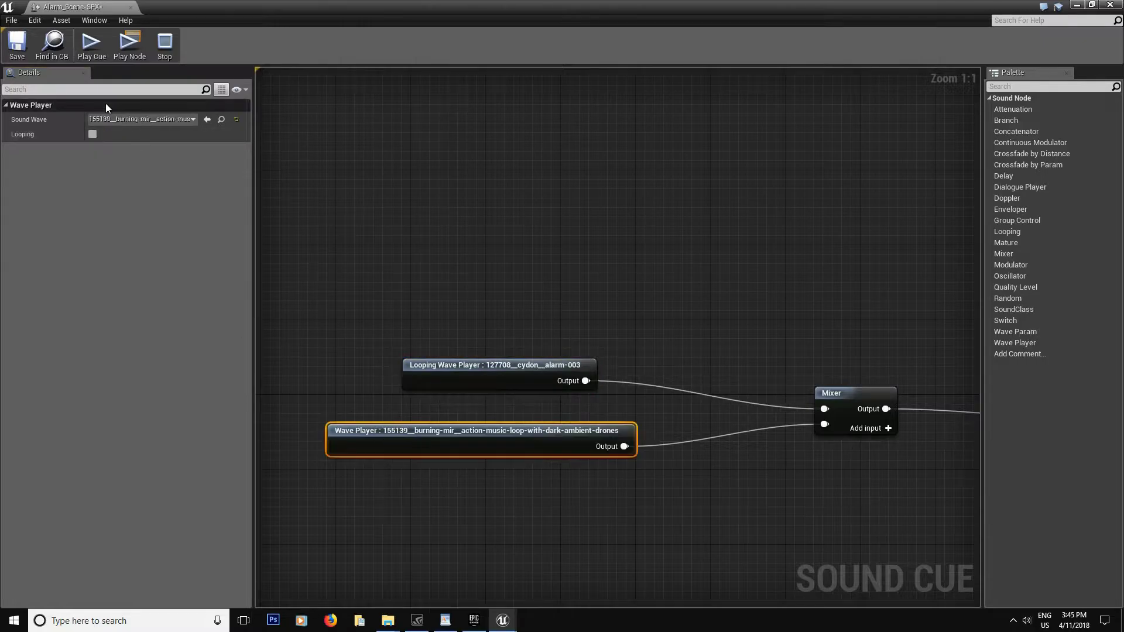
pyautogui.click(92, 134)
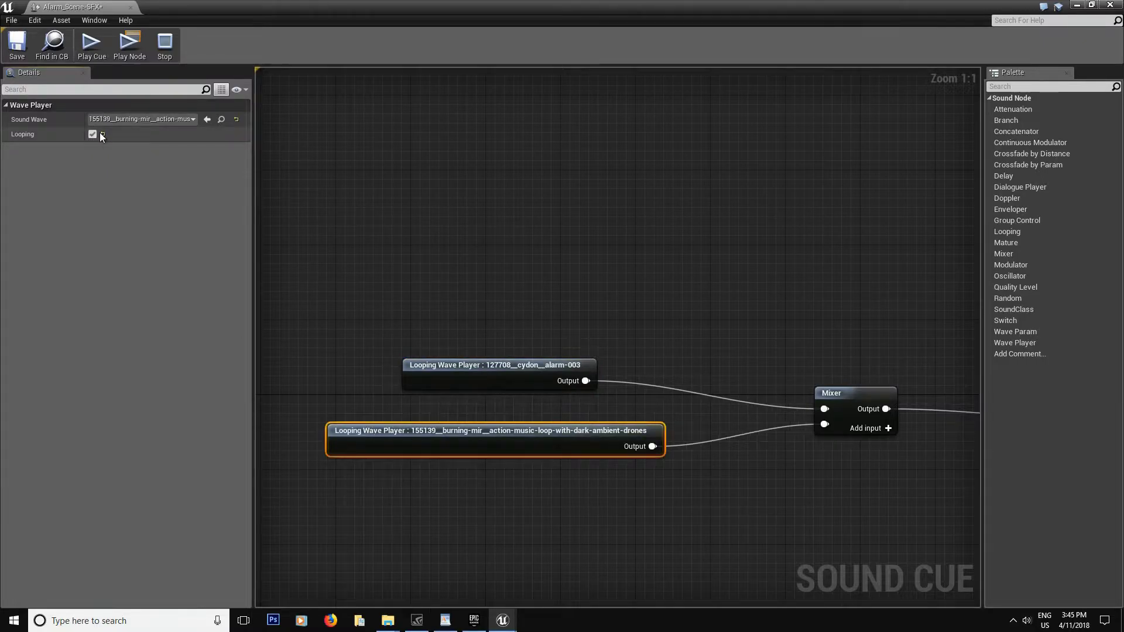
# - Save the Alarm_Scene-SFX sound cue
pyautogui.click(17, 46)
pyautogui.scroll(-3, 662, 281)
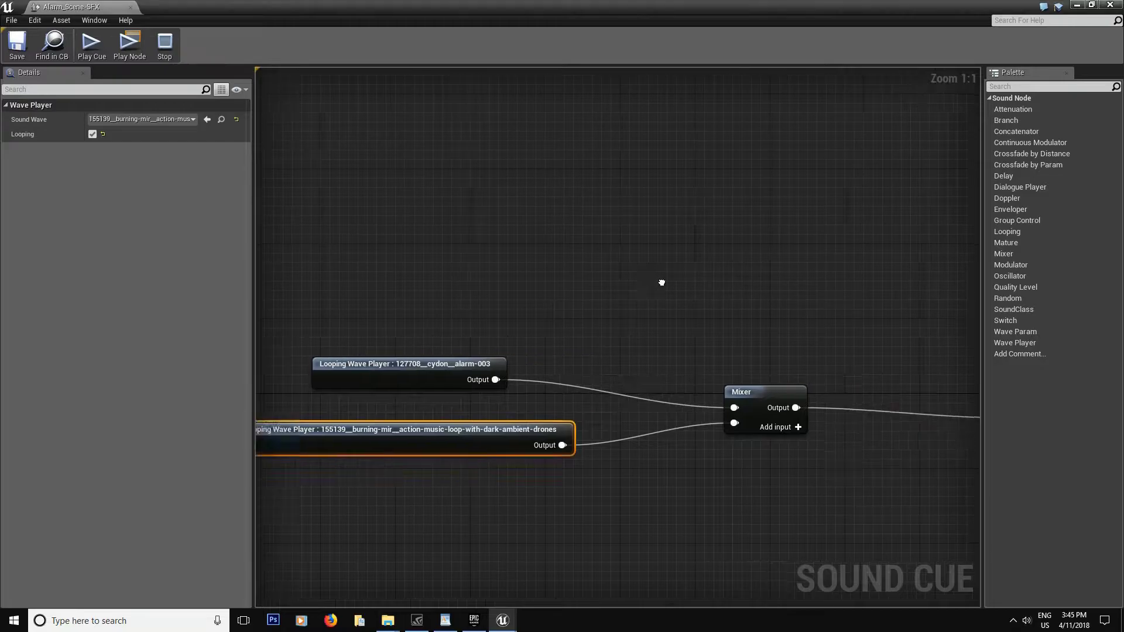
pyautogui.moveTo(488, 201); pyautogui.dragTo(671, 266, button='right')
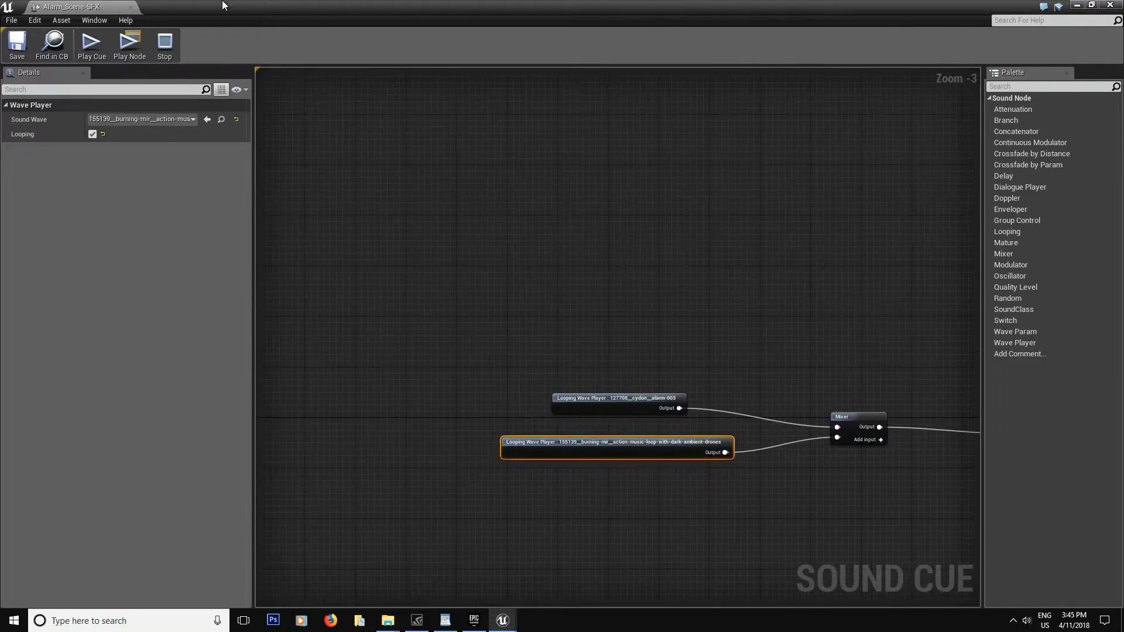
# - Close the sound cue and open the FirstPersonCharacter blueprint from the Blueprints folder
pyautogui.click(131, 8)
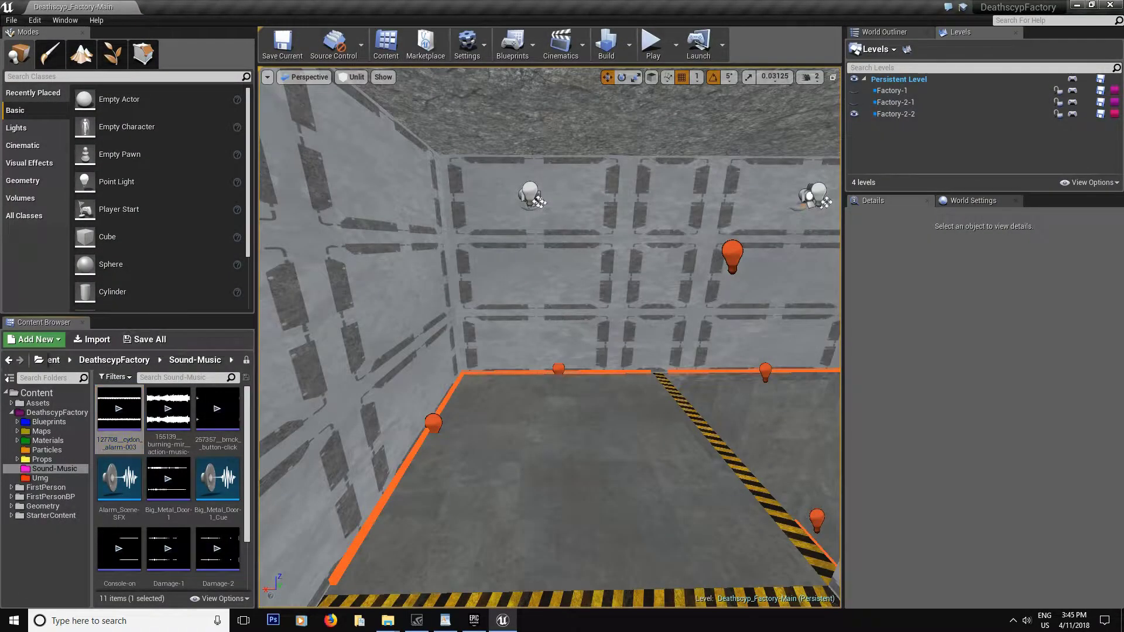
pyautogui.click(49, 422)
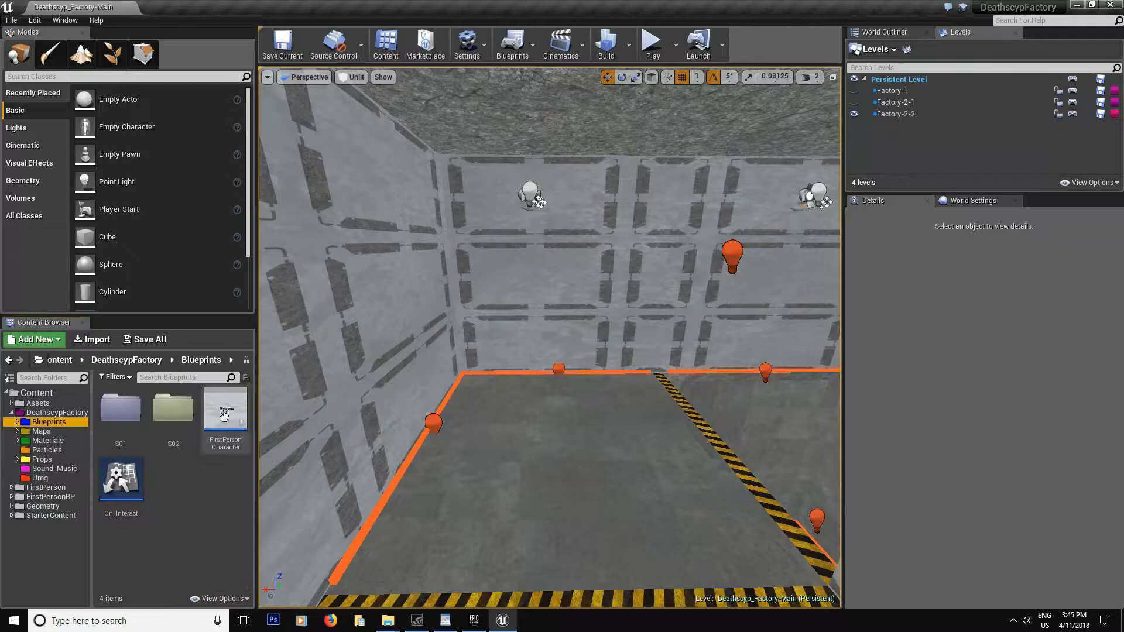
pyautogui.click(228, 415)
pyautogui.doubleClick(228, 415)
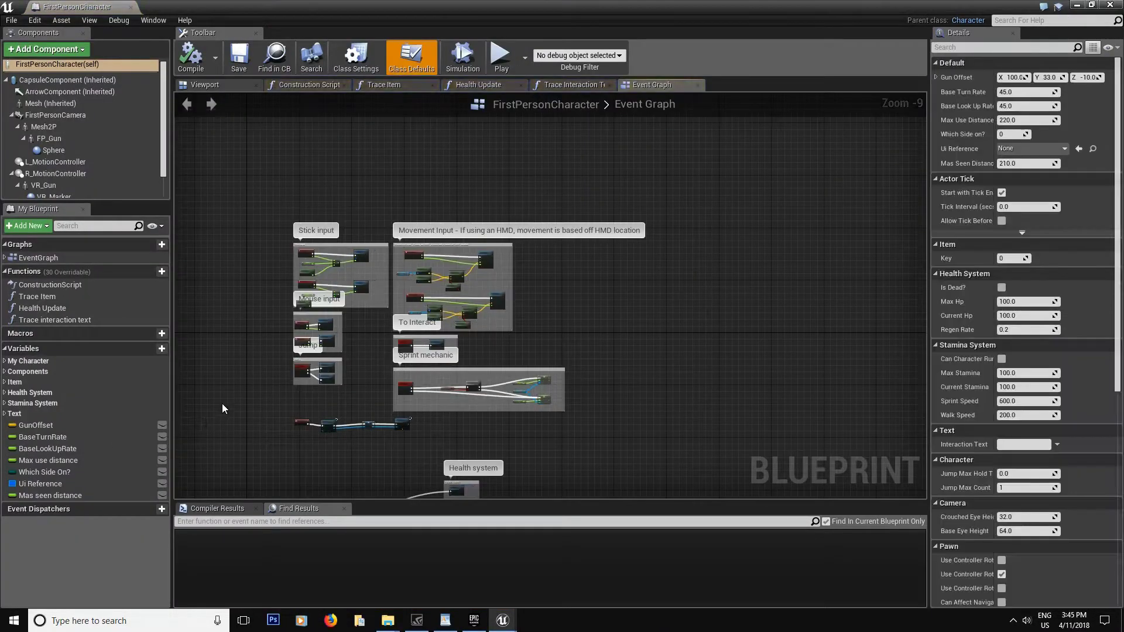
pyautogui.moveTo(282, 470); pyautogui.dragTo(429, 382, button='right')
pyautogui.scroll(1, 428, 381)
pyautogui.scroll(2, 430, 382)
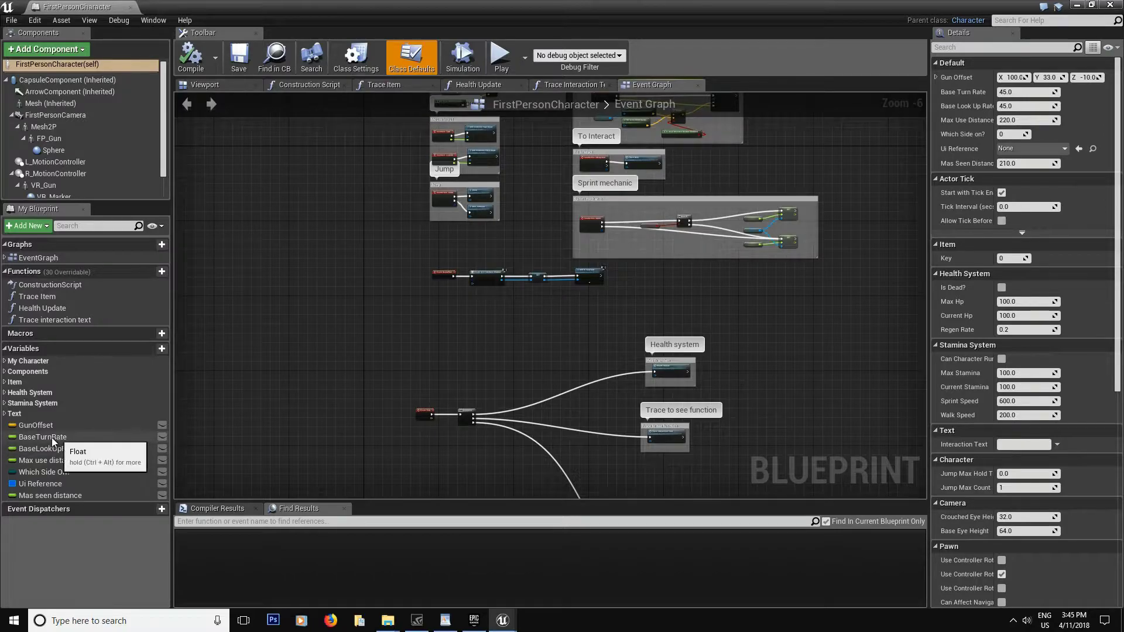
# - Add a Float variable Seconds in a new Timer category and save the blueprint
pyautogui.click(163, 351)
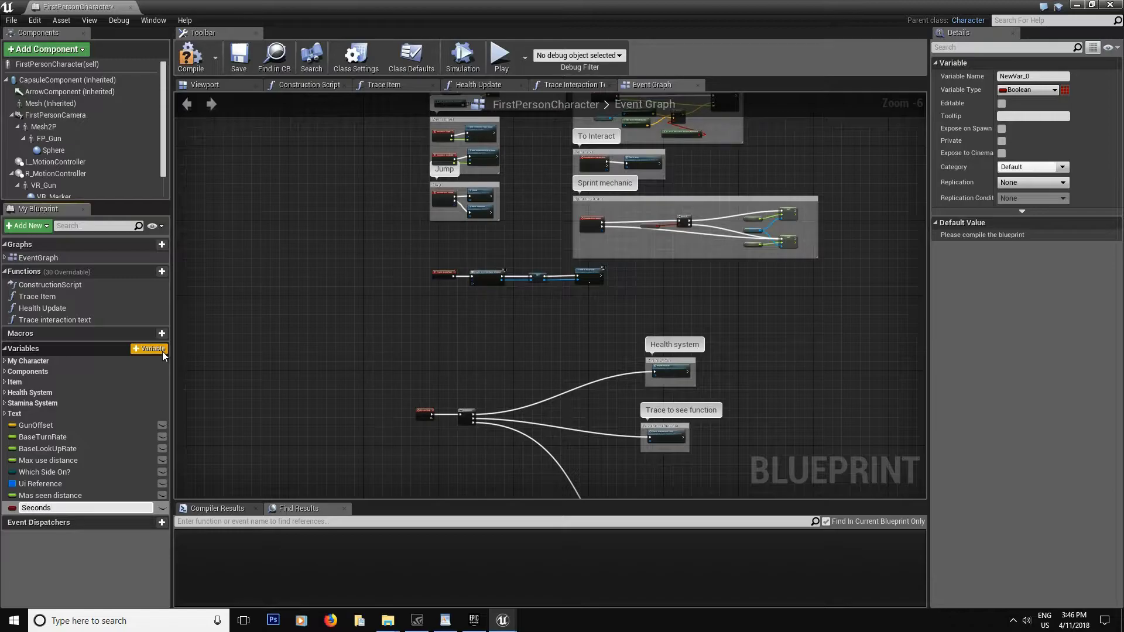
pyautogui.press('Return')
pyautogui.click(1026, 89)
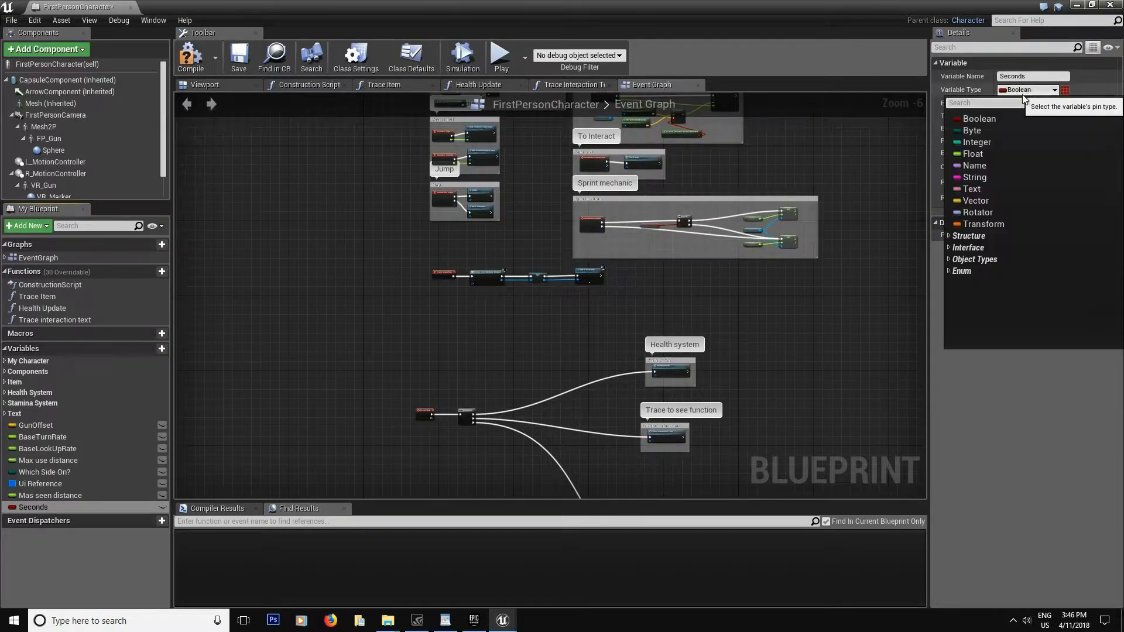
pyautogui.click(986, 151)
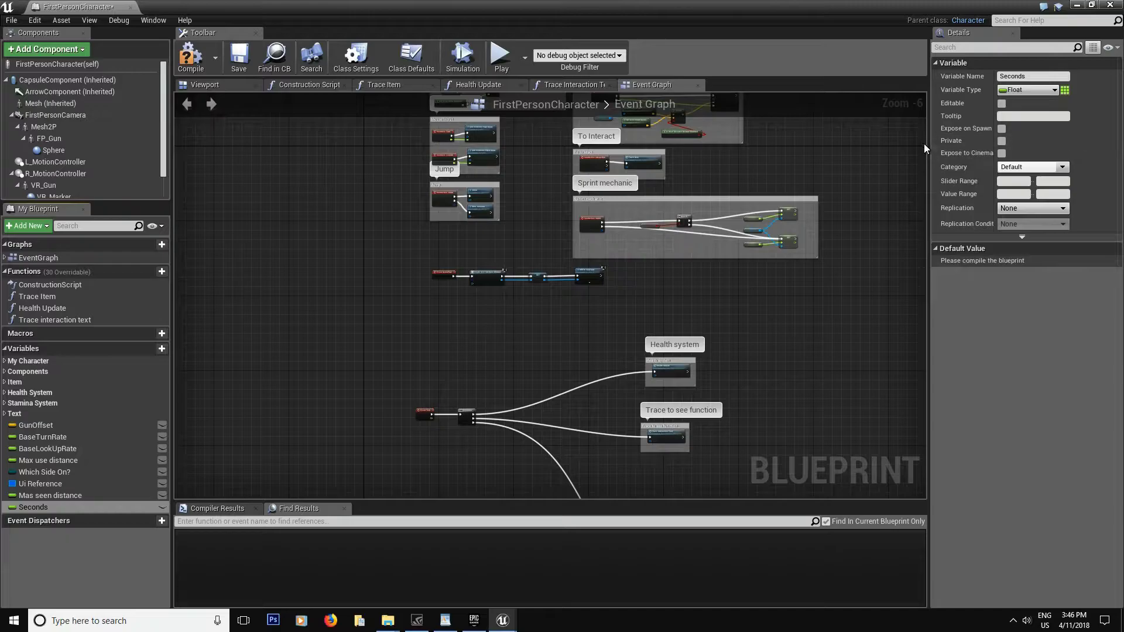
pyautogui.click(1016, 167)
pyautogui.press('Return')
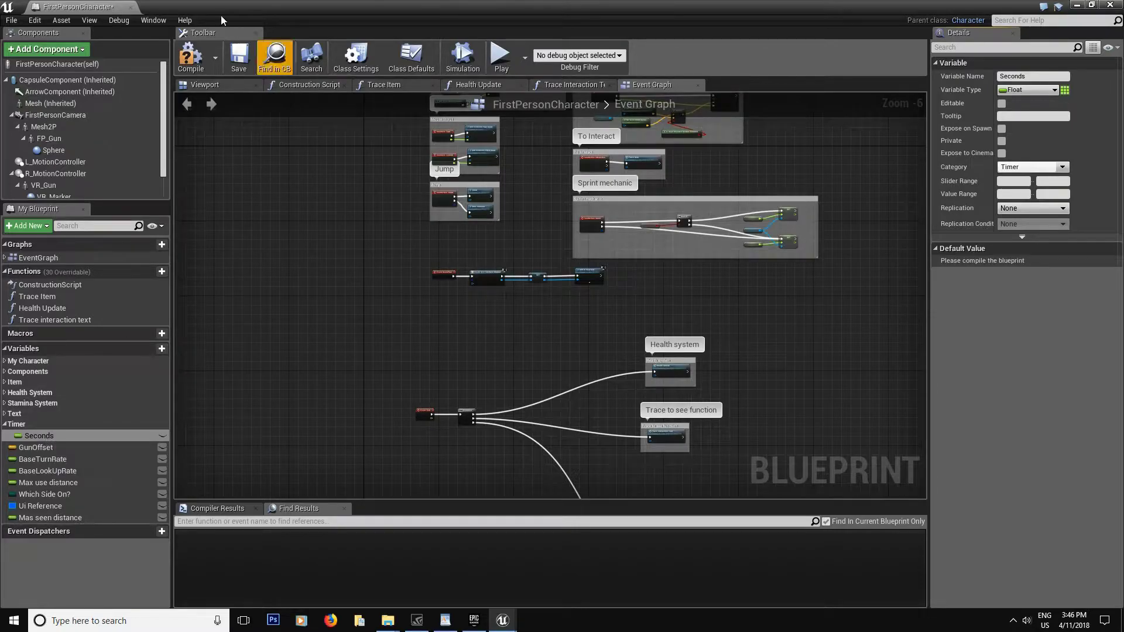
pyautogui.click(241, 58)
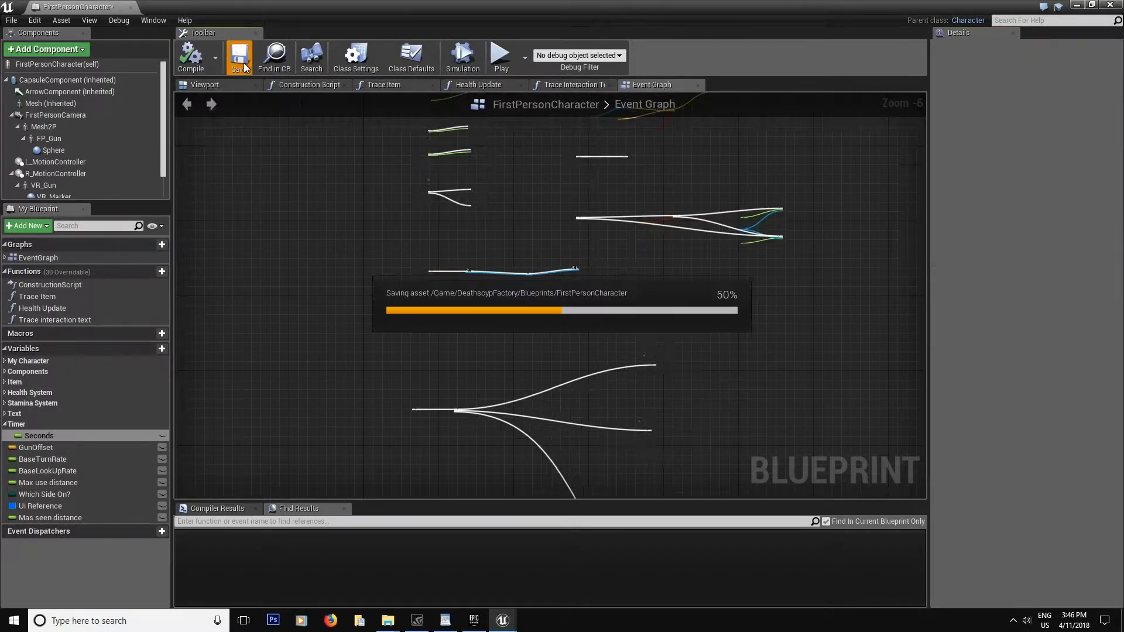
# - Add a second variable named Millisec-1
pyautogui.rightClick(58, 433)
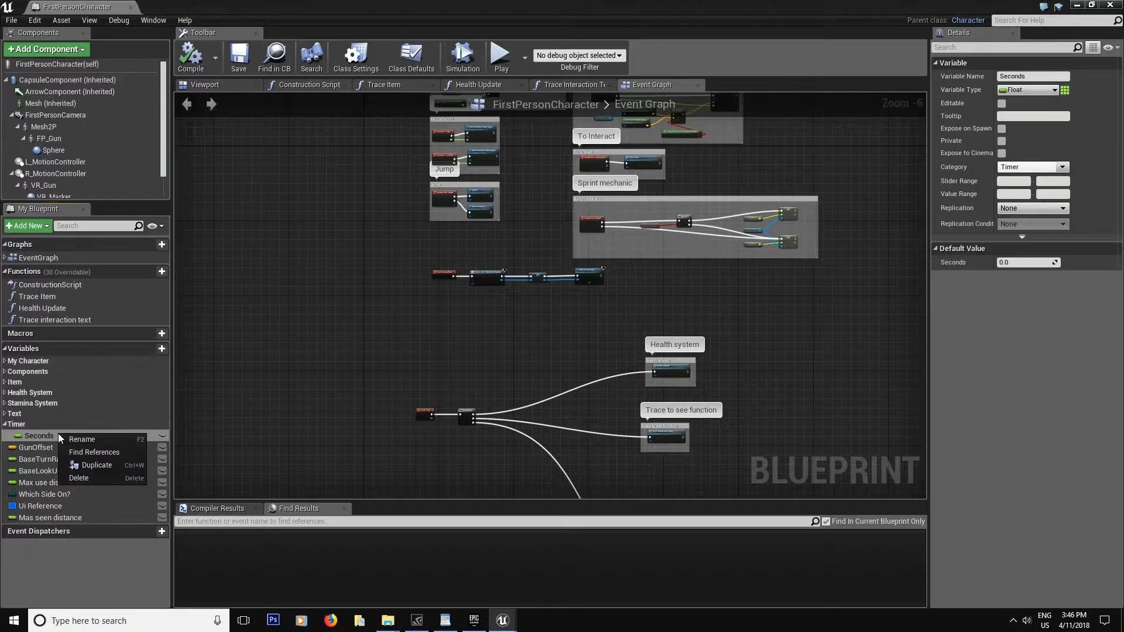
pyautogui.click(79, 443)
pyautogui.click(40, 437)
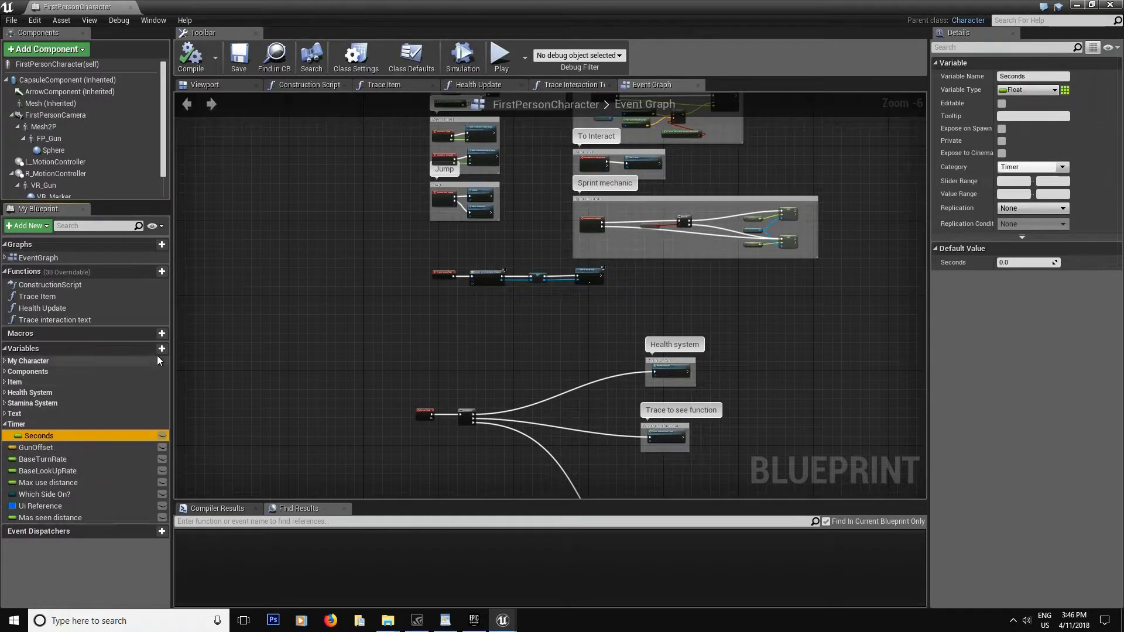
pyautogui.click(161, 352)
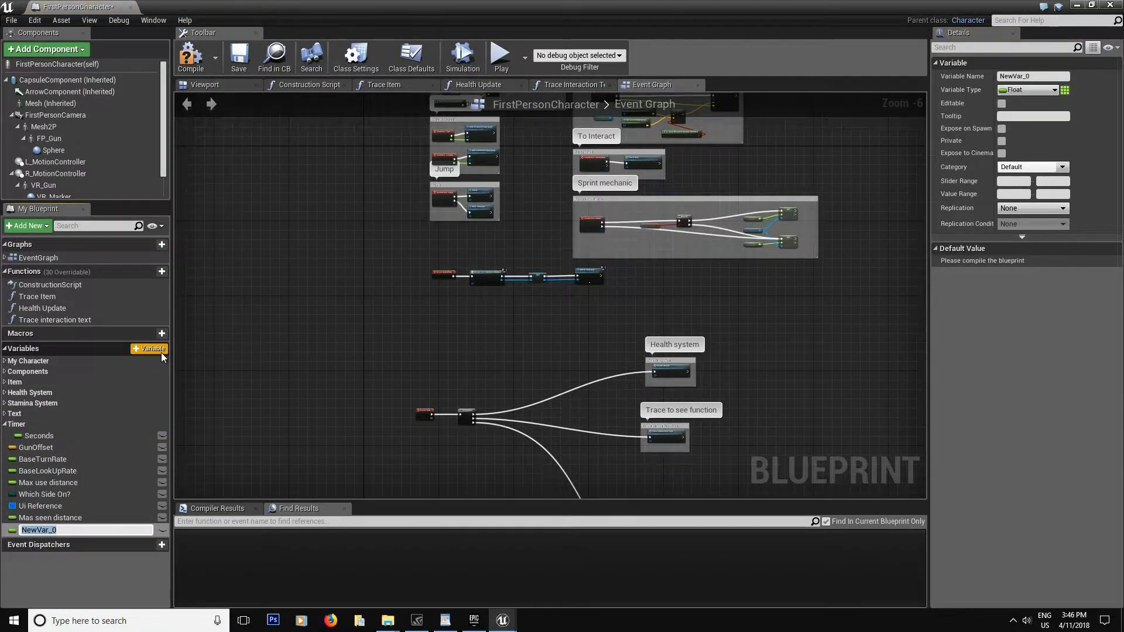
pyautogui.write('Millisec-1')
pyautogui.press('Return')
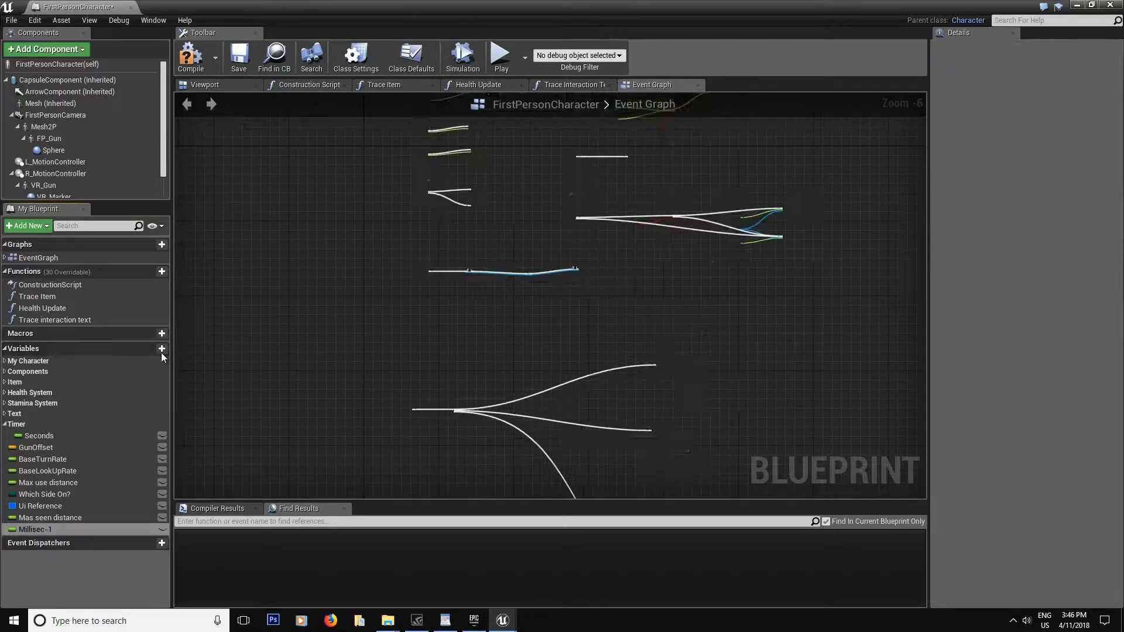
# - Add Millisec-2 and move both millisecond variables into the Timer category
pyautogui.click(161, 352)
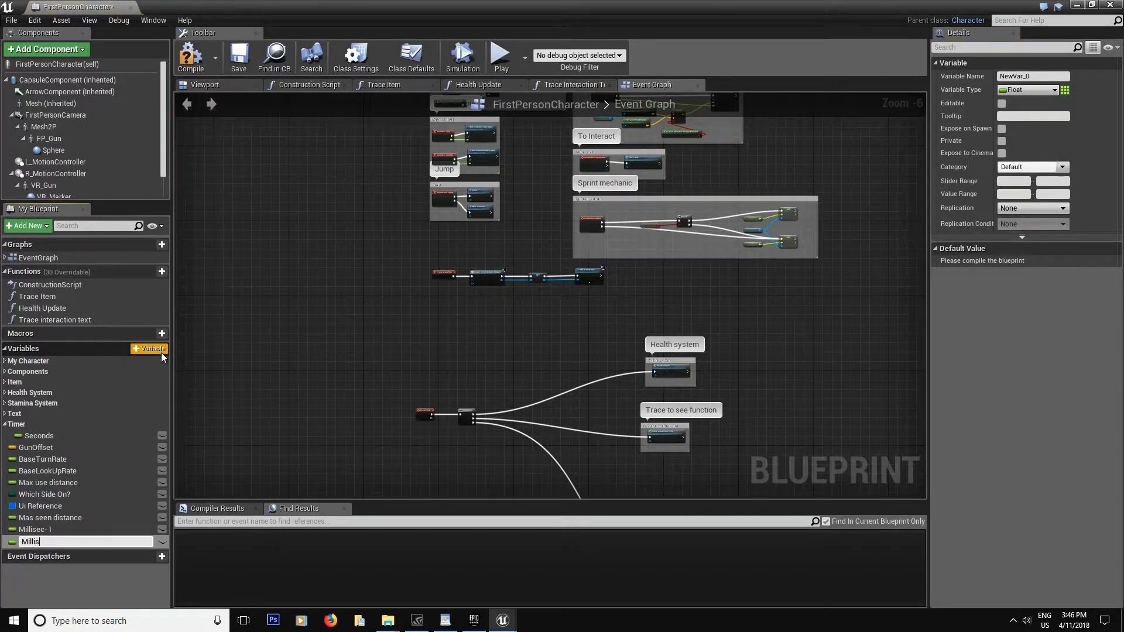
pyautogui.press('Return')
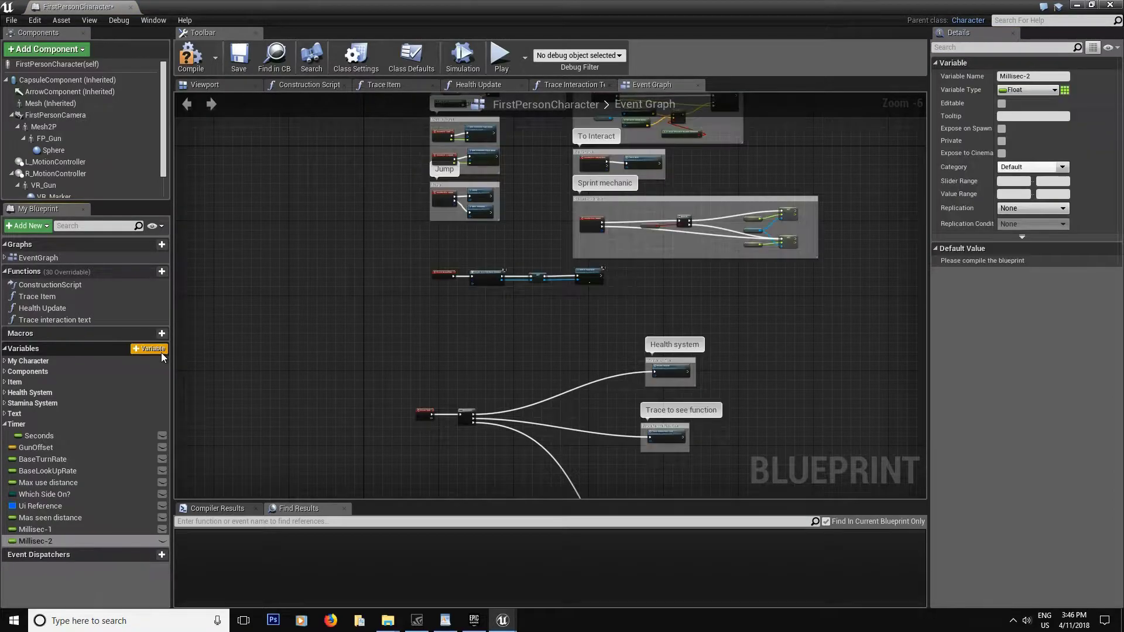
pyautogui.moveTo(23, 533); pyautogui.dragTo(23, 425)
pyautogui.moveTo(39, 543); pyautogui.dragTo(23, 424)
pyautogui.click(45, 436)
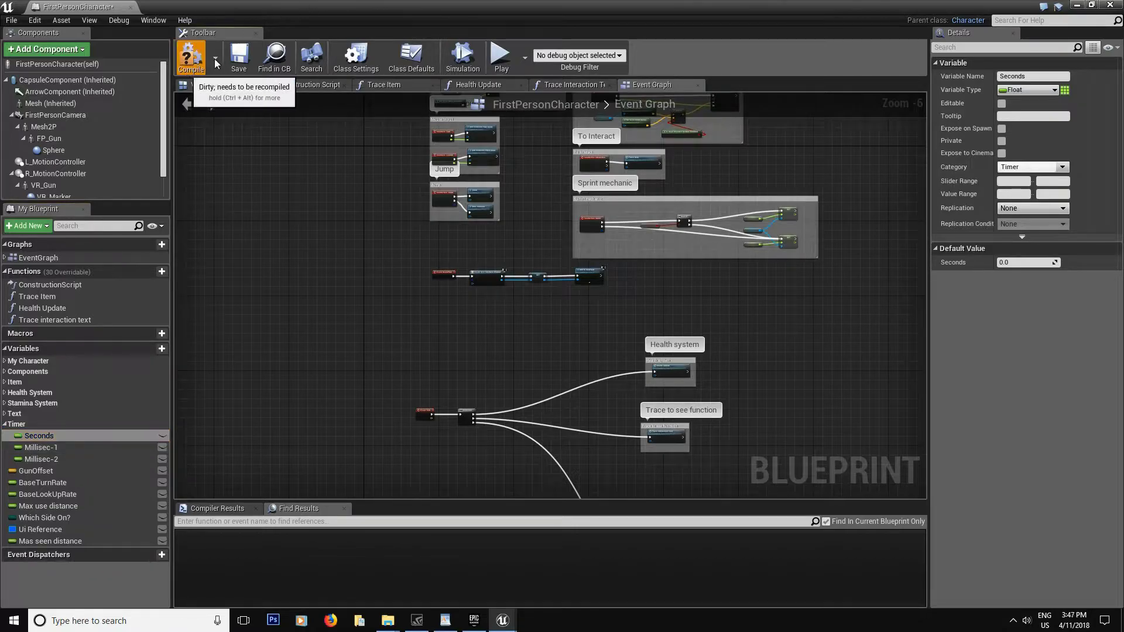
# - Compile, make Seconds, Millisec-1 and Millisec-2 public, recompile, and close the blueprint
pyautogui.click(191, 62)
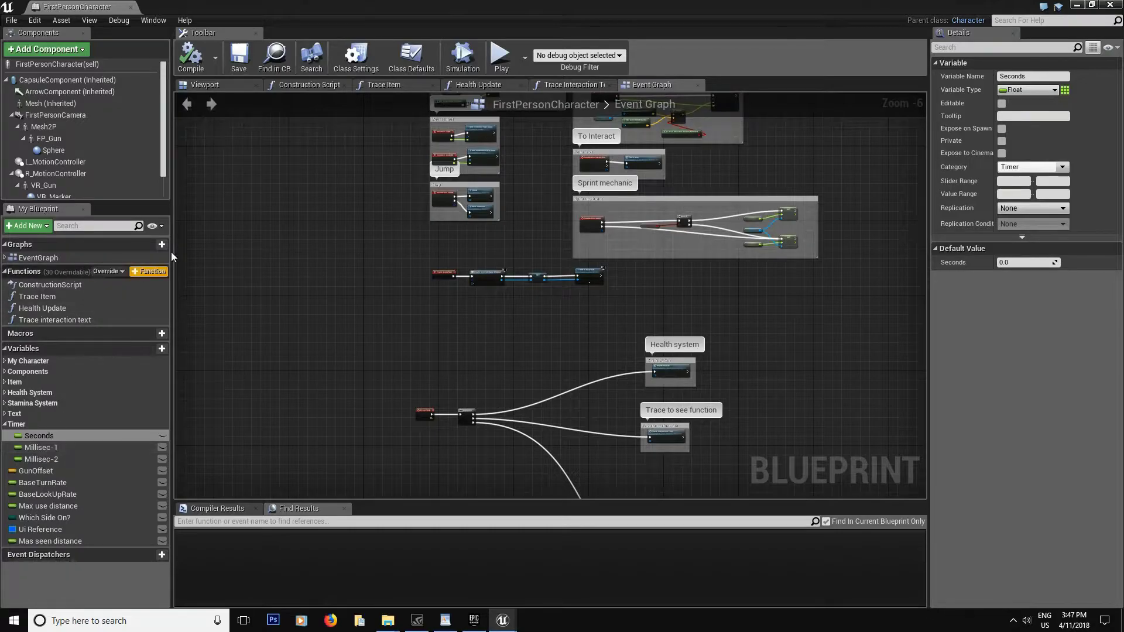
pyautogui.click(162, 436)
pyautogui.click(163, 447)
pyautogui.click(162, 459)
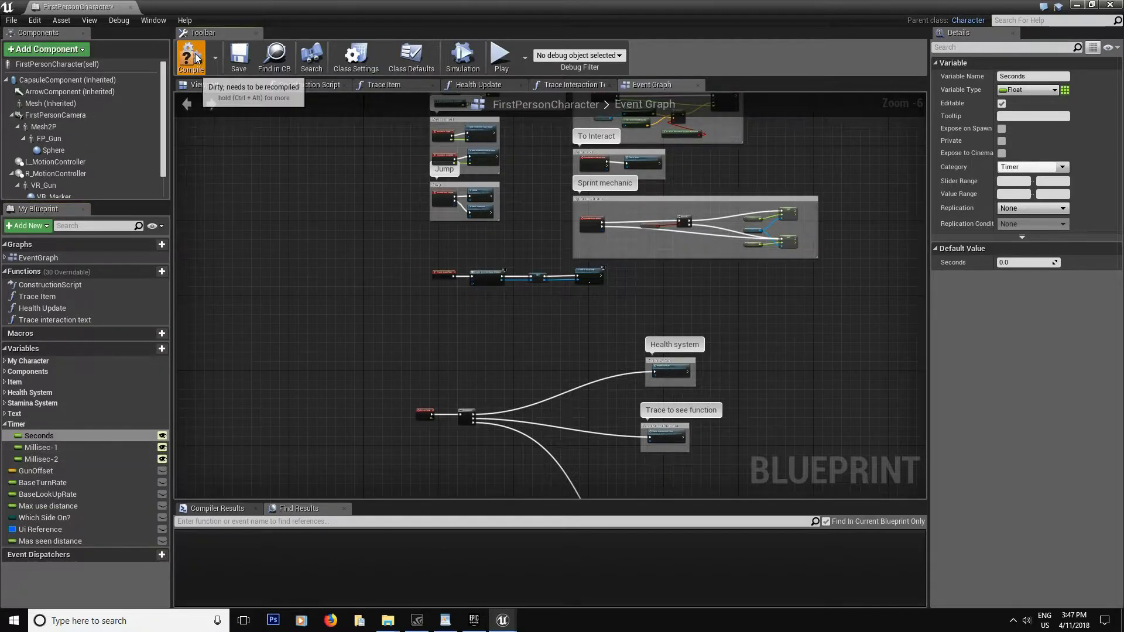
pyautogui.click(240, 58)
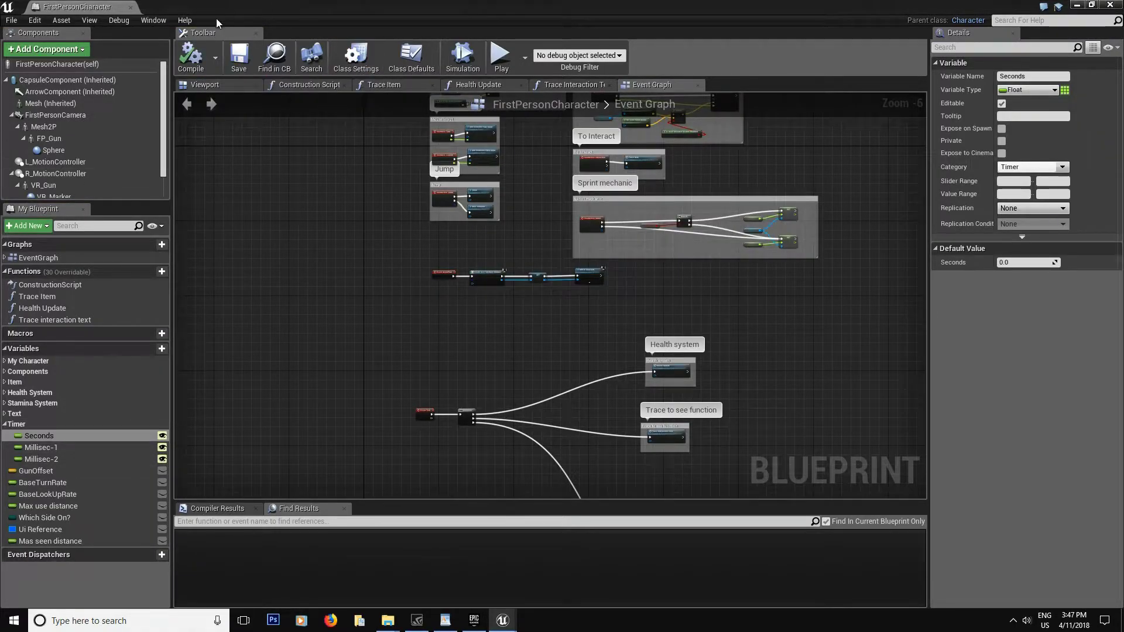
pyautogui.click(130, 8)
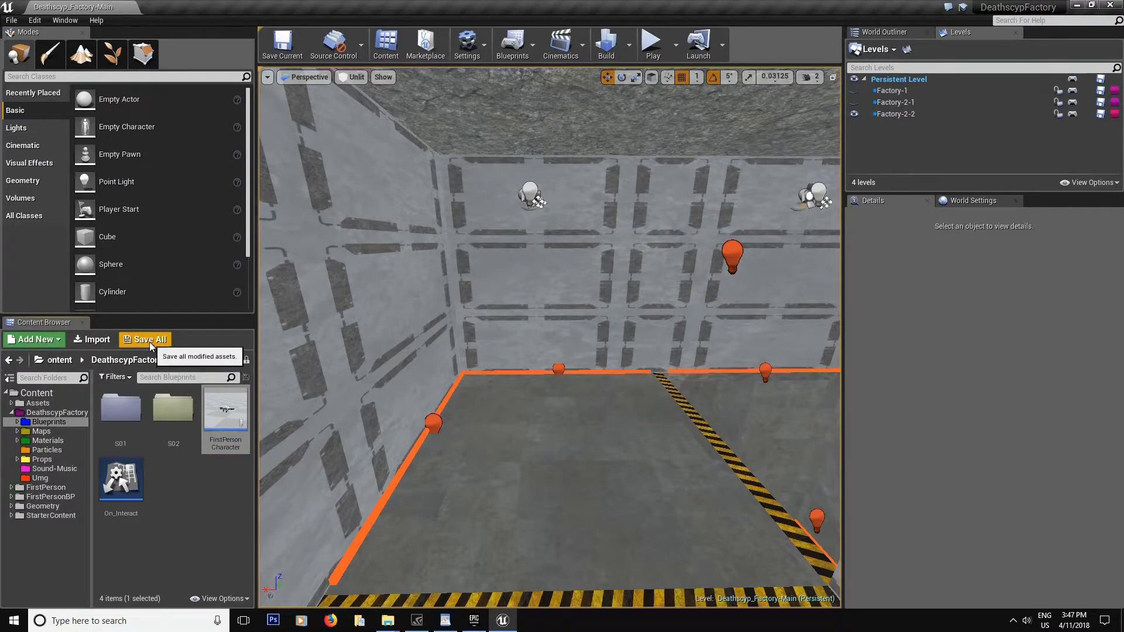
# - Add a Widget Blueprint in Umg, name it Simple_Timer-UMG, and open it in the designer
pyautogui.click(56, 479)
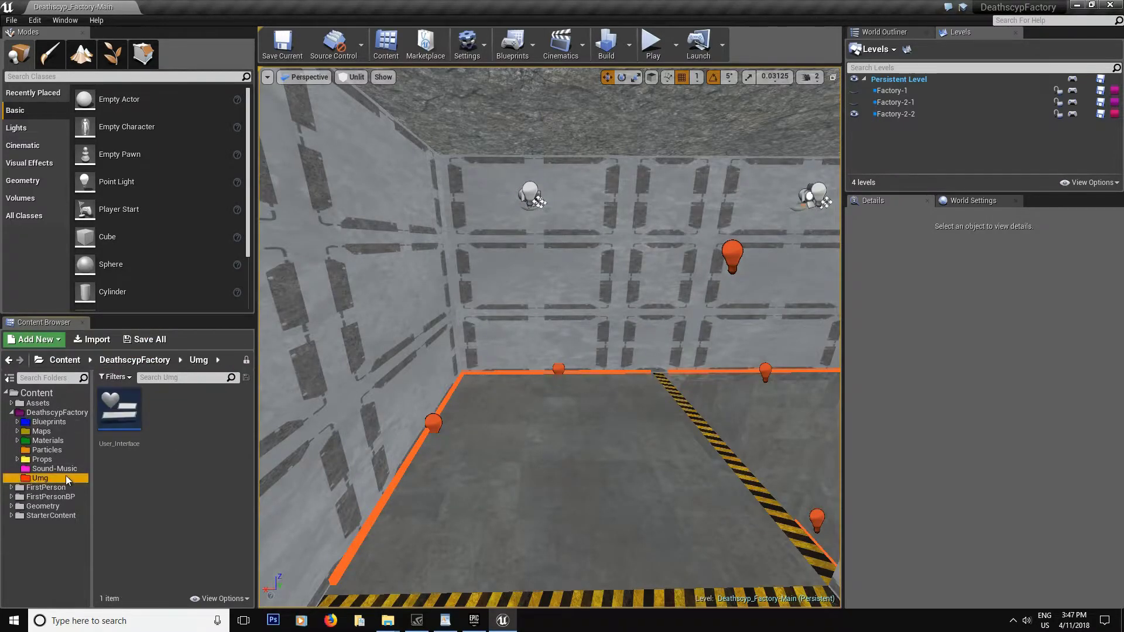
pyautogui.rightClick(157, 424)
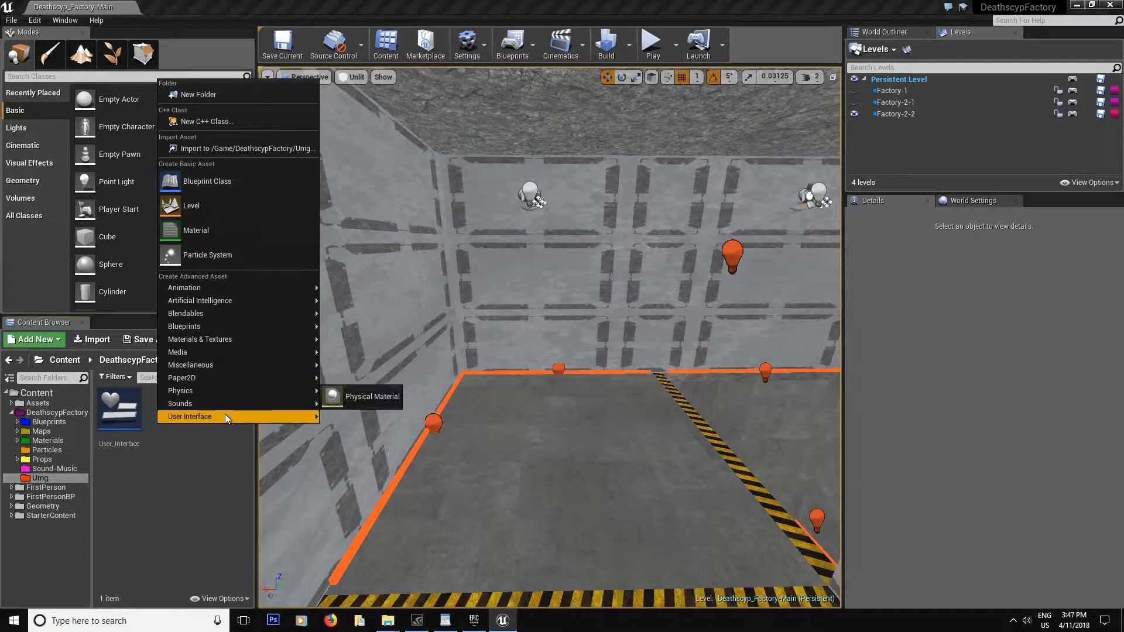
pyautogui.moveTo(224, 417)
pyautogui.click(359, 494)
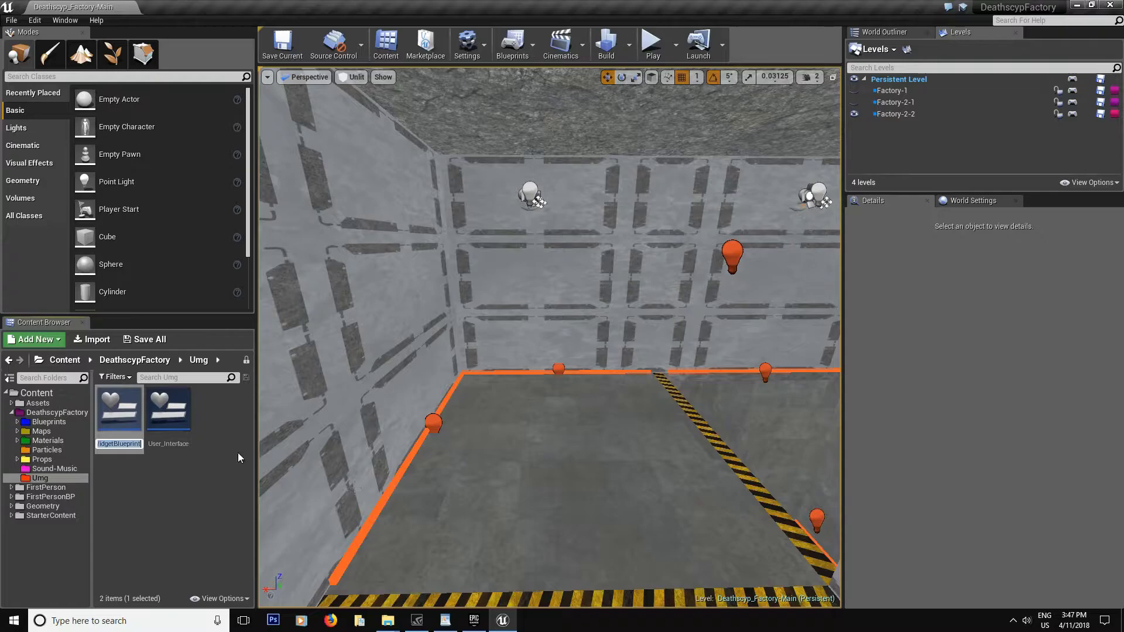
pyautogui.write('Simple_')
pyautogui.write('Timer')
pyautogui.write('-')
pyautogui.write('UMG')
pyautogui.press('Return')
pyautogui.doubleClick(119, 417)
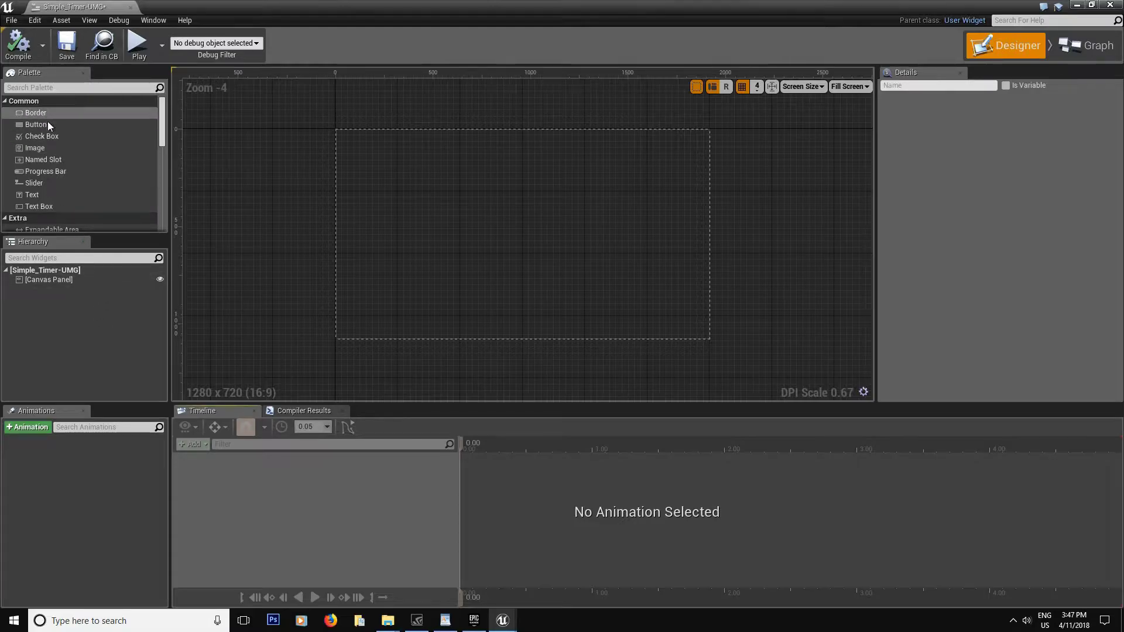
# - Place a Border from the Palette near the centre of the Canvas Panel
pyautogui.moveTo(48, 111); pyautogui.dragTo(75, 281)
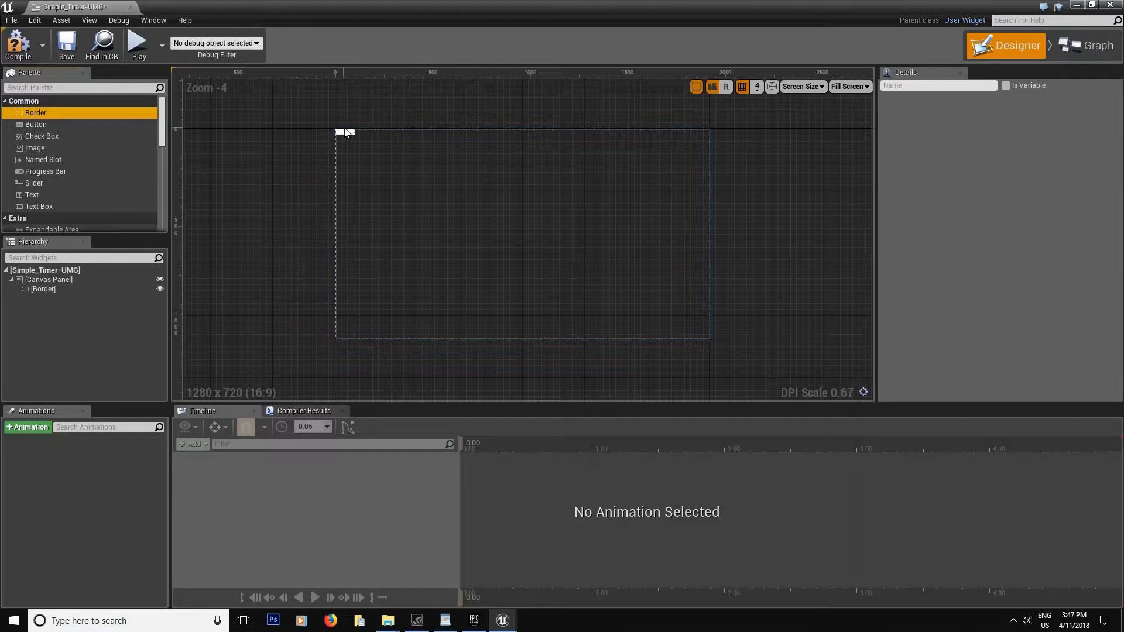
pyautogui.moveTo(345, 133); pyautogui.dragTo(536, 233)
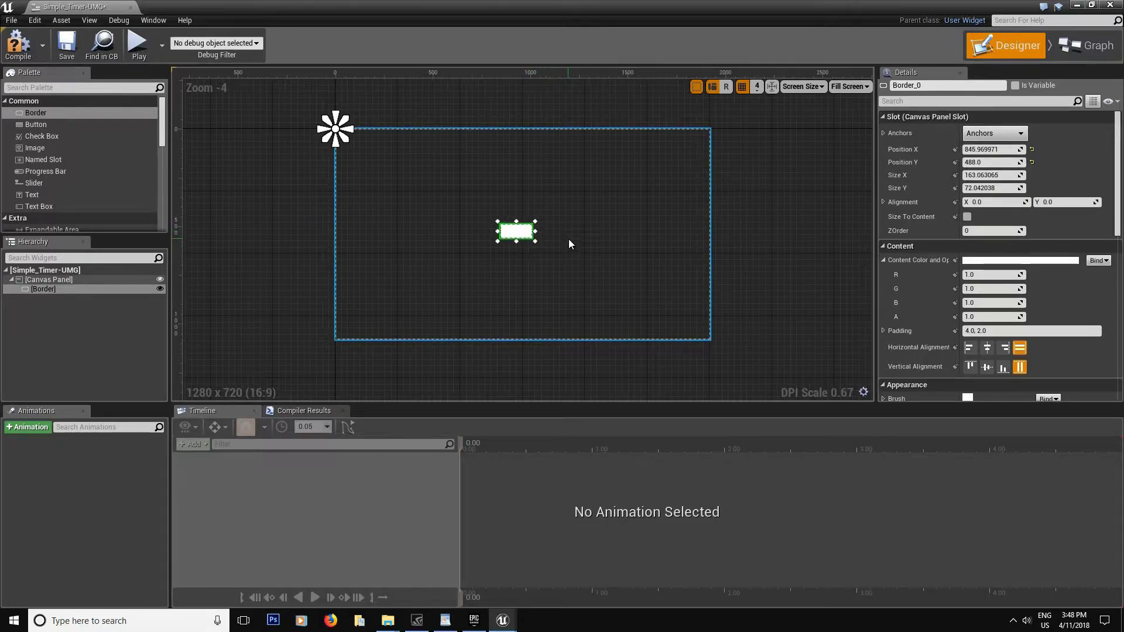
pyautogui.scroll(-3, 959, 341)
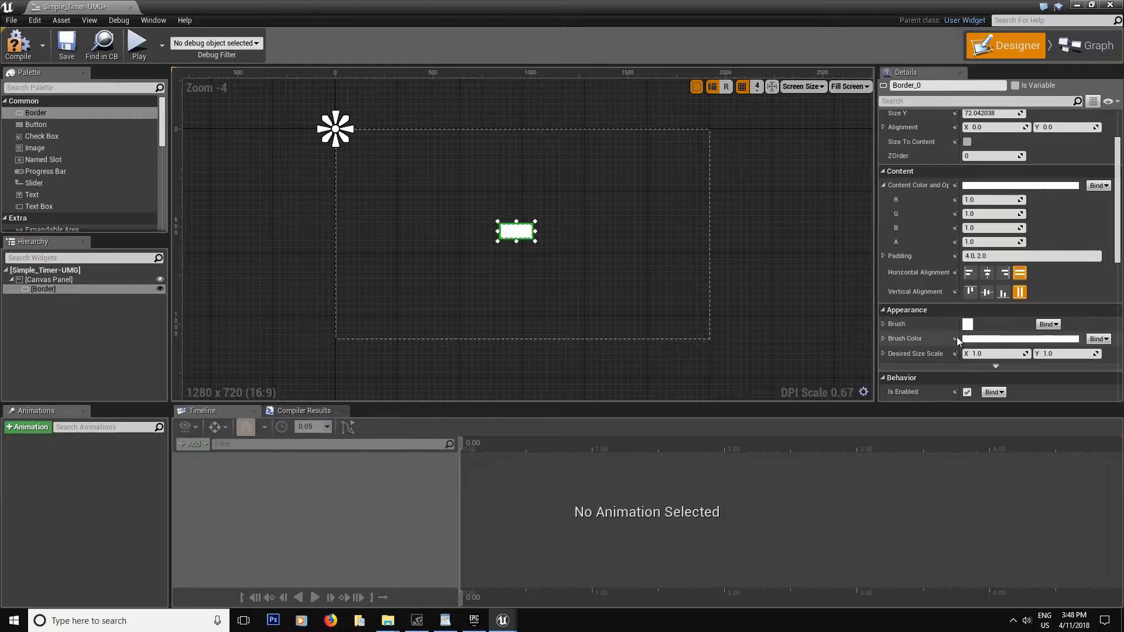
# - Set the Border's brush colour alpha to 0
pyautogui.click(1022, 340)
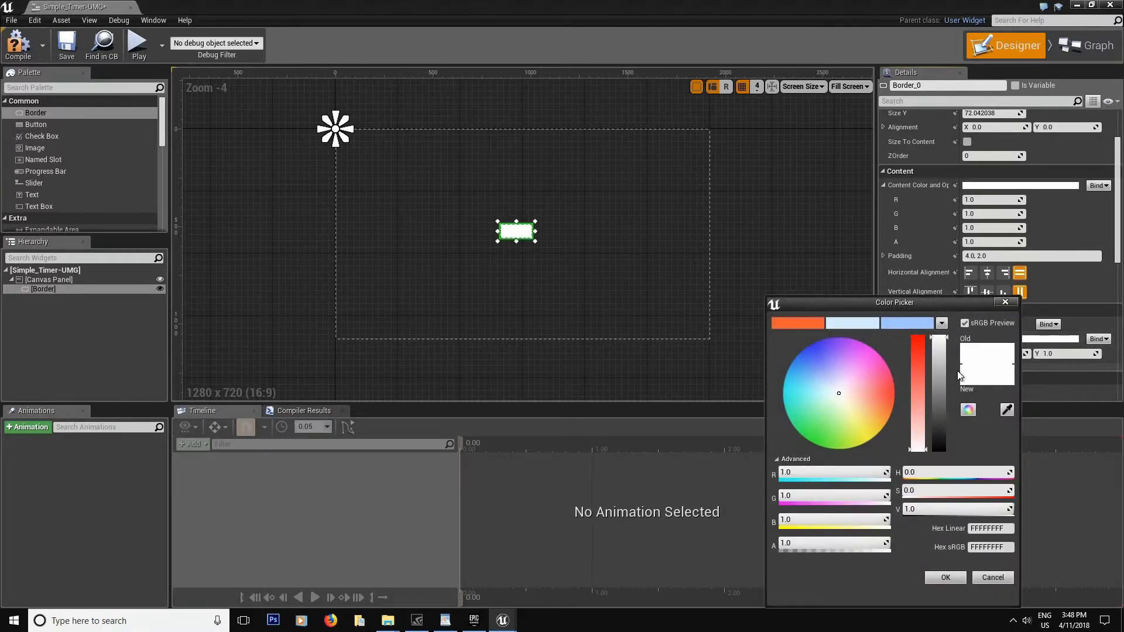
pyautogui.click(831, 544)
pyautogui.write('0')
pyautogui.press('Return')
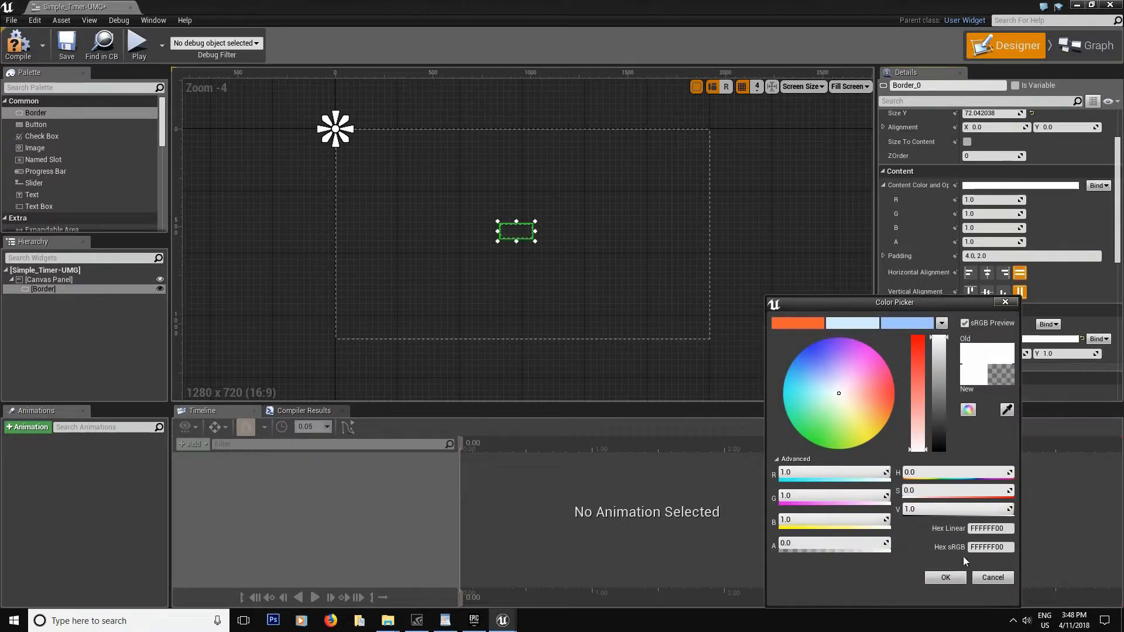
pyautogui.click(945, 578)
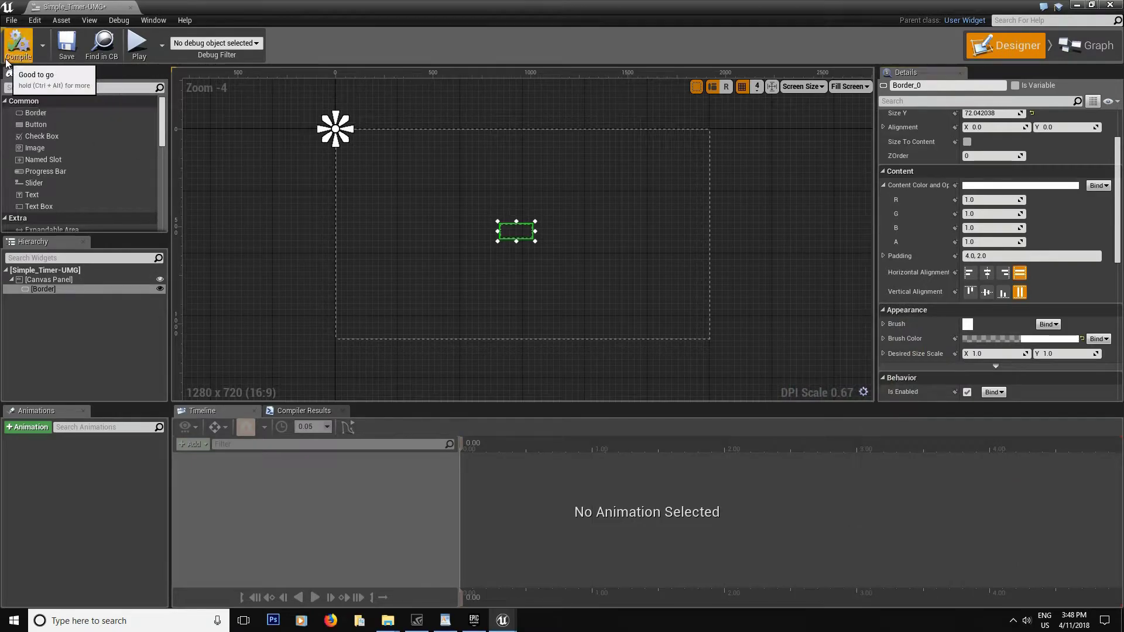
# - Run a Simulate preview of the widget and stop it
pyautogui.click(138, 44)
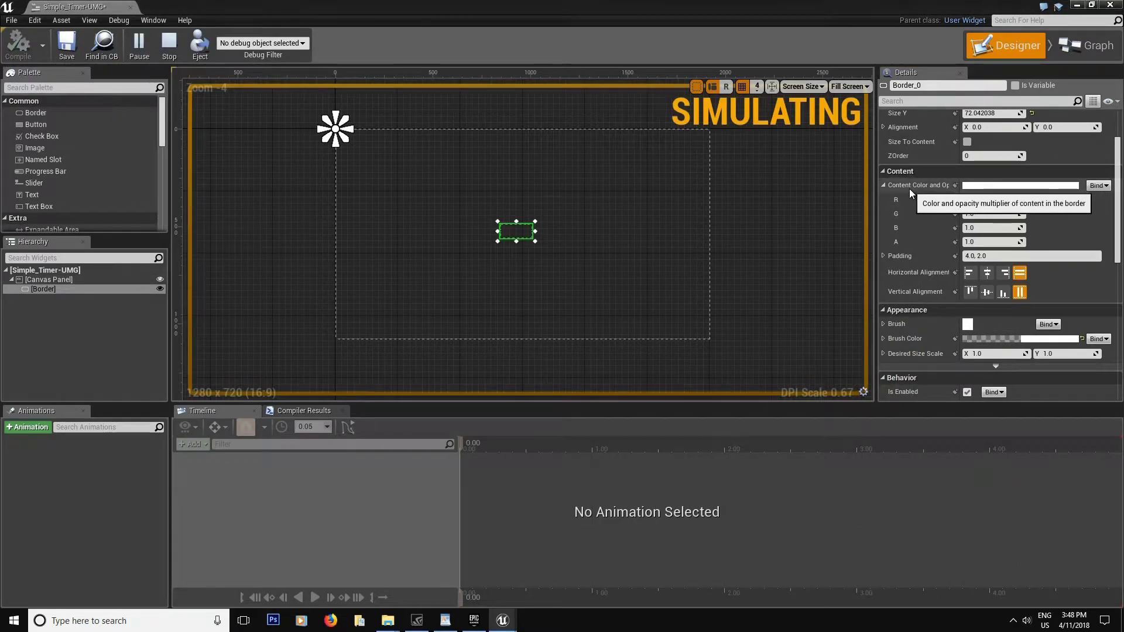
pyautogui.click(169, 44)
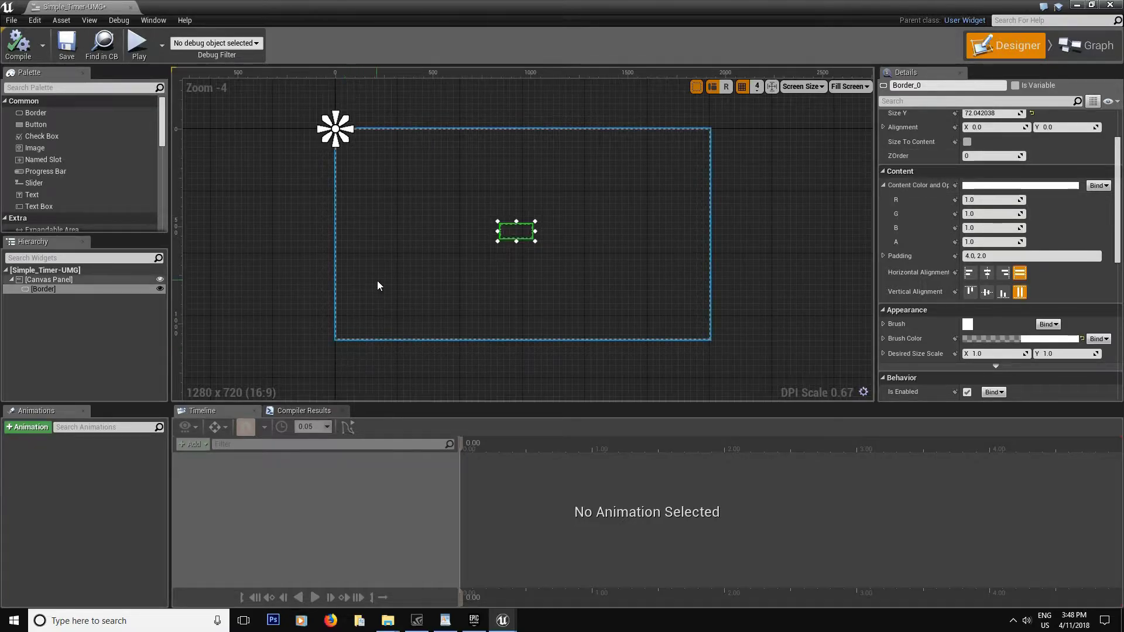
pyautogui.scroll(-2, 69, 186)
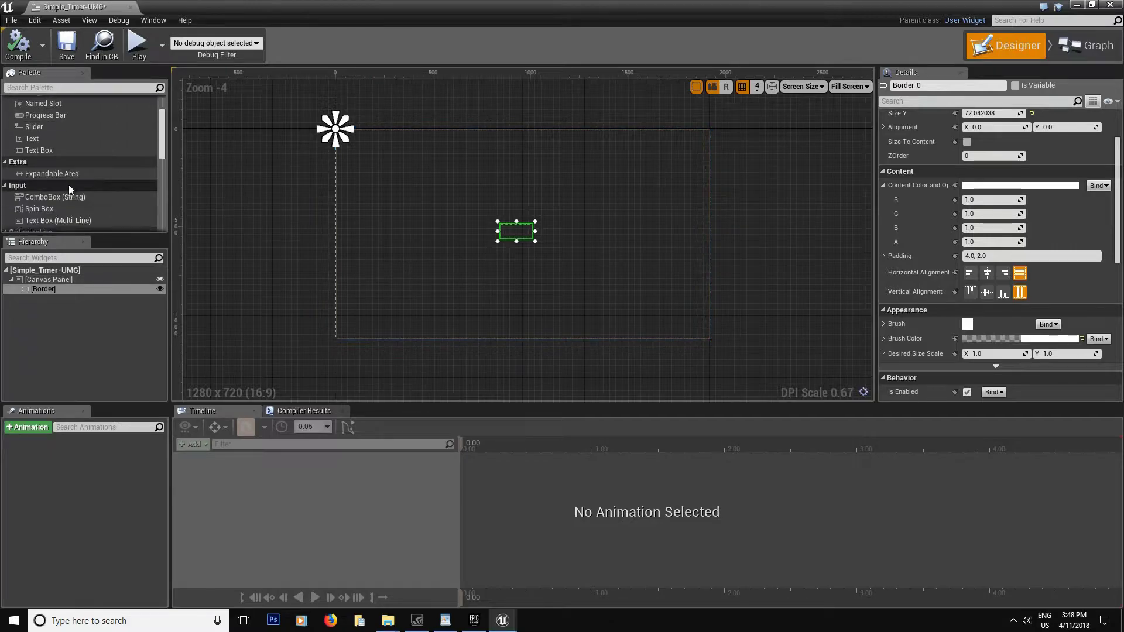
# - Nest a Horizontal Box inside the Border, found by searching the Palette for 'hori'
pyautogui.scroll(3, 66, 176)
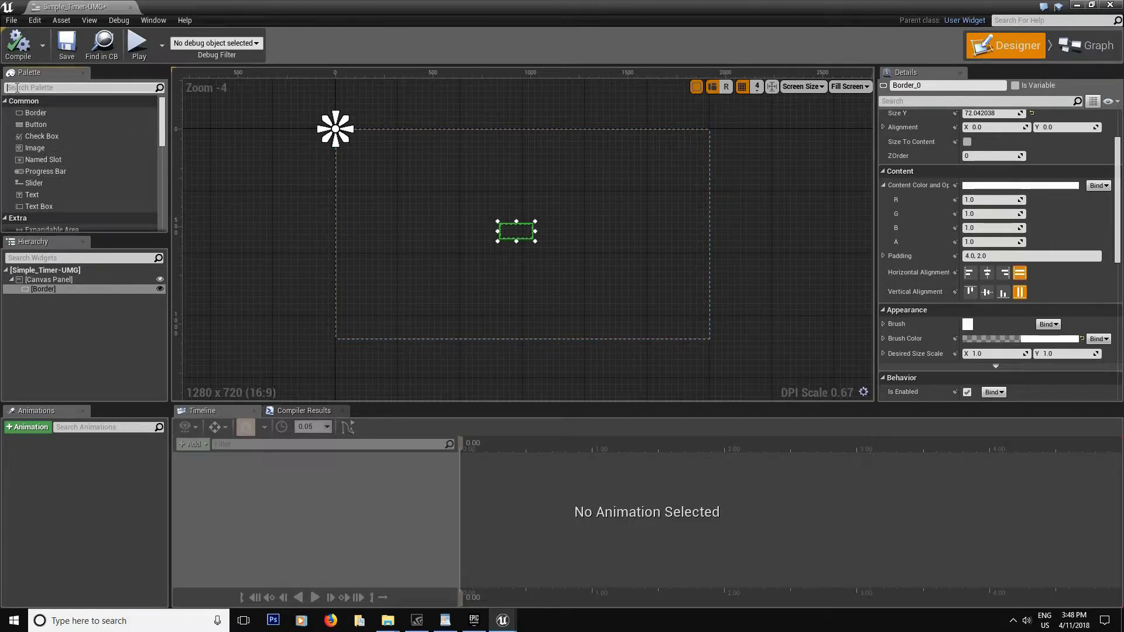
pyautogui.click(17, 88)
pyautogui.write('hori')
pyautogui.click(35, 117)
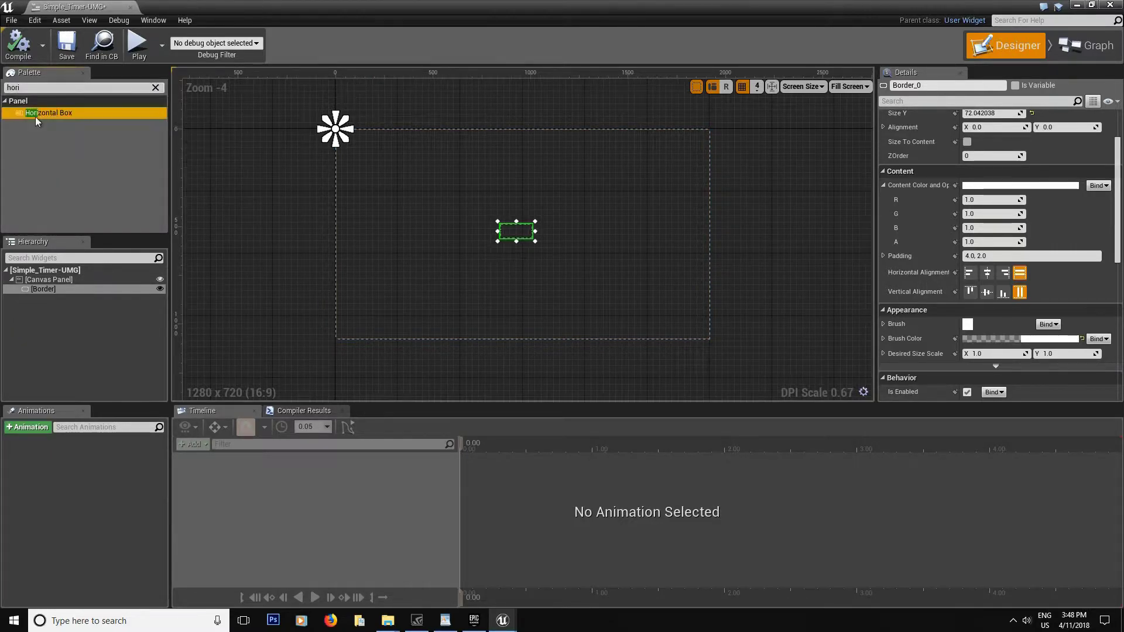
pyautogui.moveTo(35, 117); pyautogui.dragTo(58, 290)
pyautogui.click(48, 299)
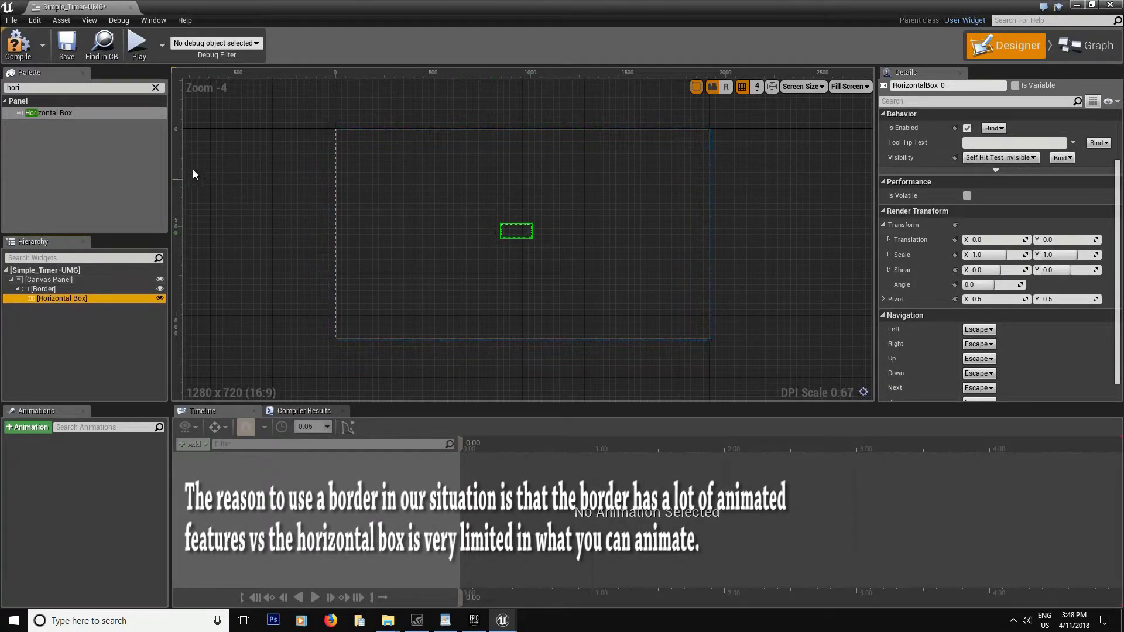
# - Clear the Palette search and add four Text blocks inside the Horizontal Box
pyautogui.click(27, 87)
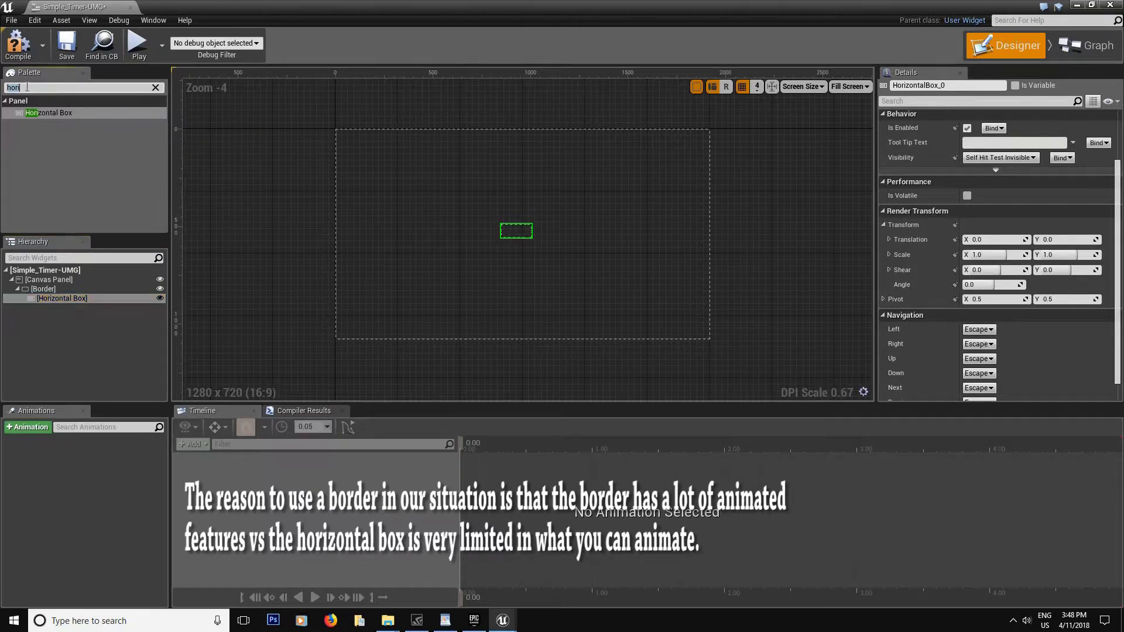
pyautogui.press('BackSpace')
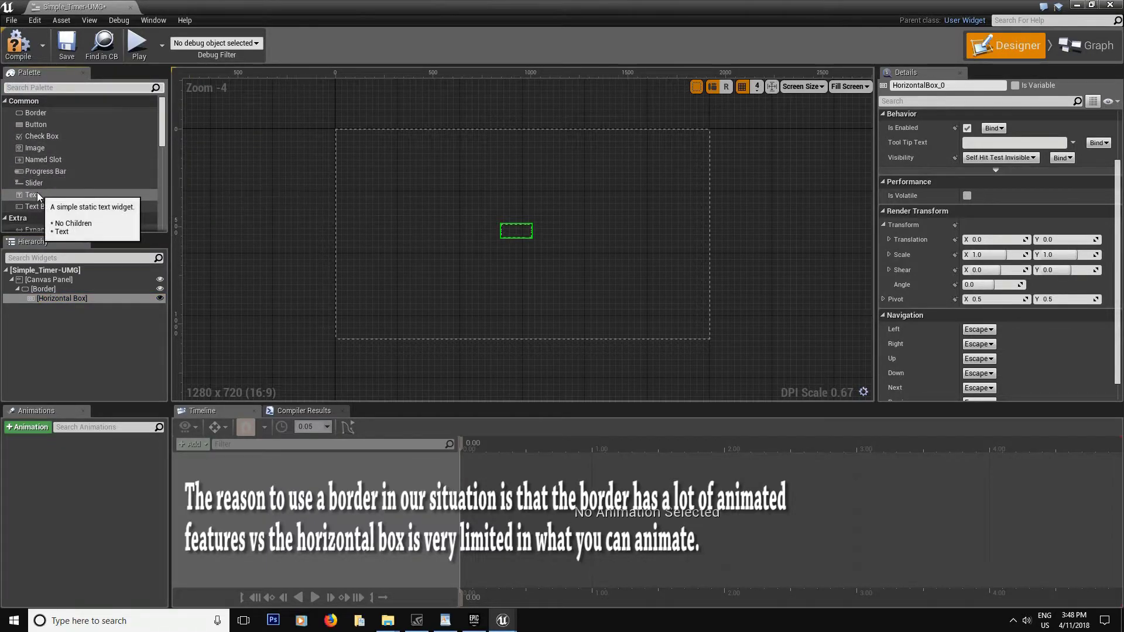
pyautogui.moveTo(37, 194); pyautogui.dragTo(82, 299)
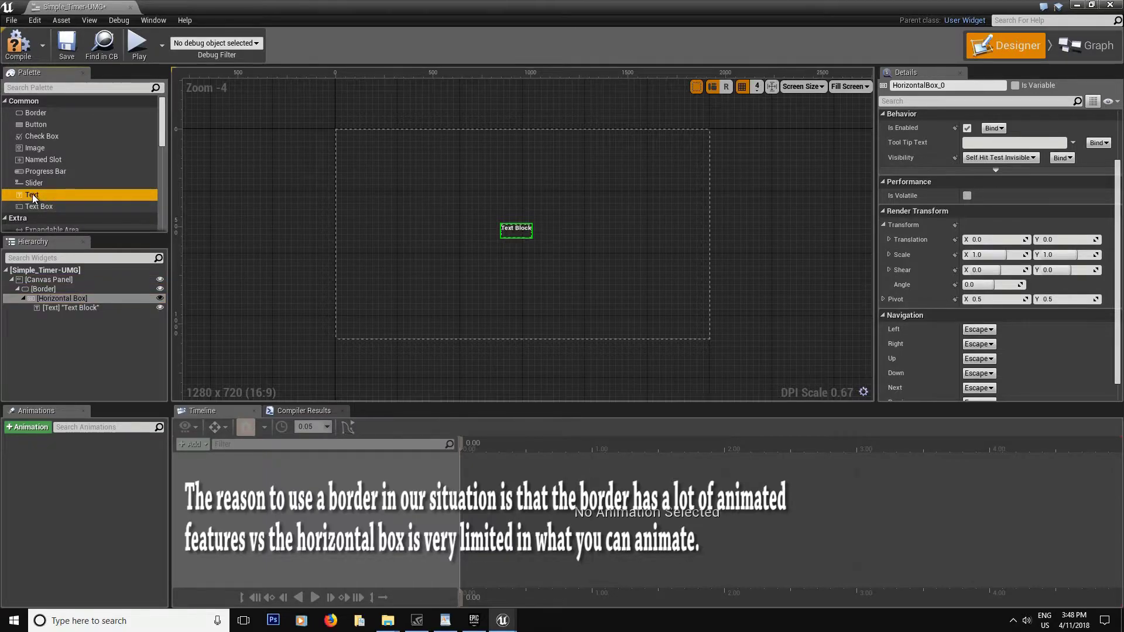
pyautogui.moveTo(33, 193); pyautogui.dragTo(72, 301)
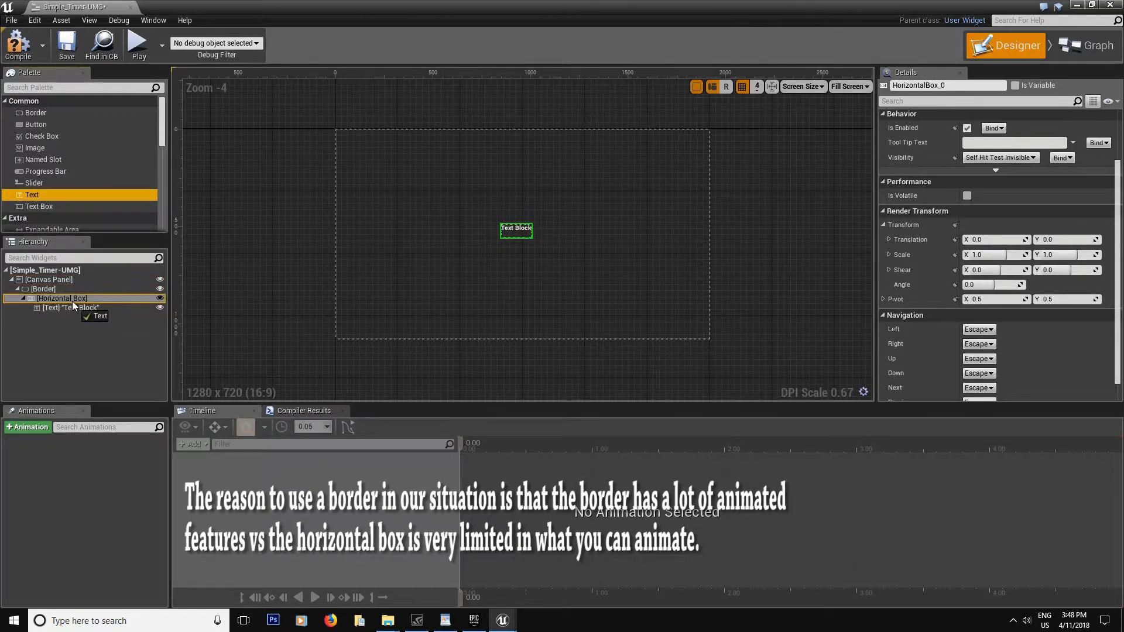
pyautogui.moveTo(34, 197); pyautogui.dragTo(82, 309)
pyautogui.click(82, 307)
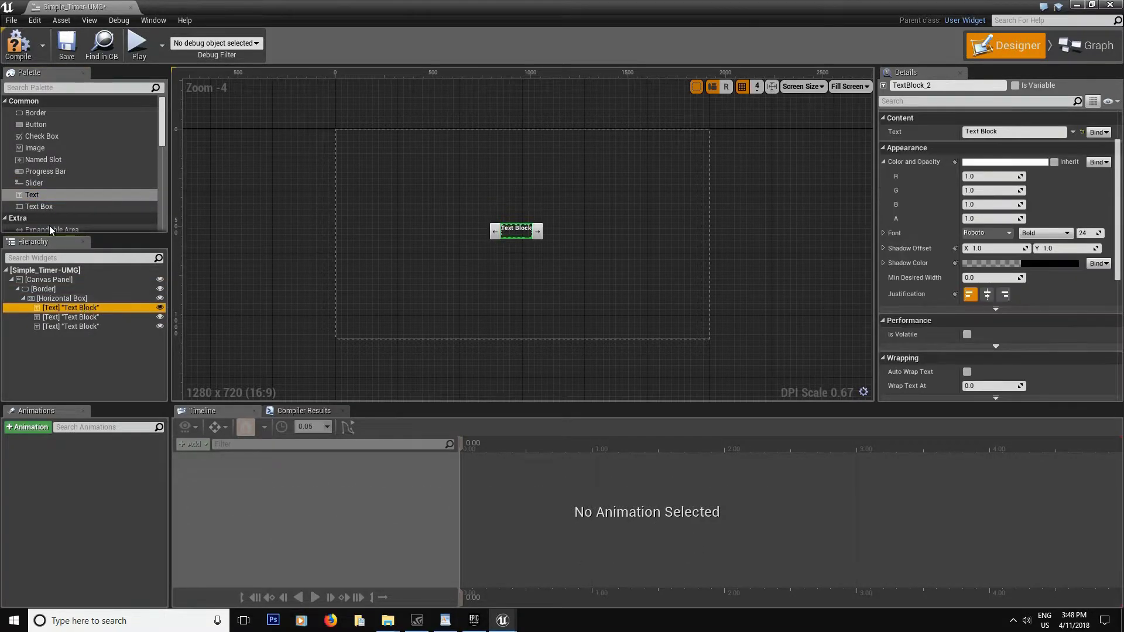
pyautogui.moveTo(33, 195); pyautogui.dragTo(88, 328)
# - Rename the first two Text Blocks Sec and Space
pyautogui.click(93, 311)
pyautogui.press('F2')
pyautogui.write('Sec')
pyautogui.press('Return')
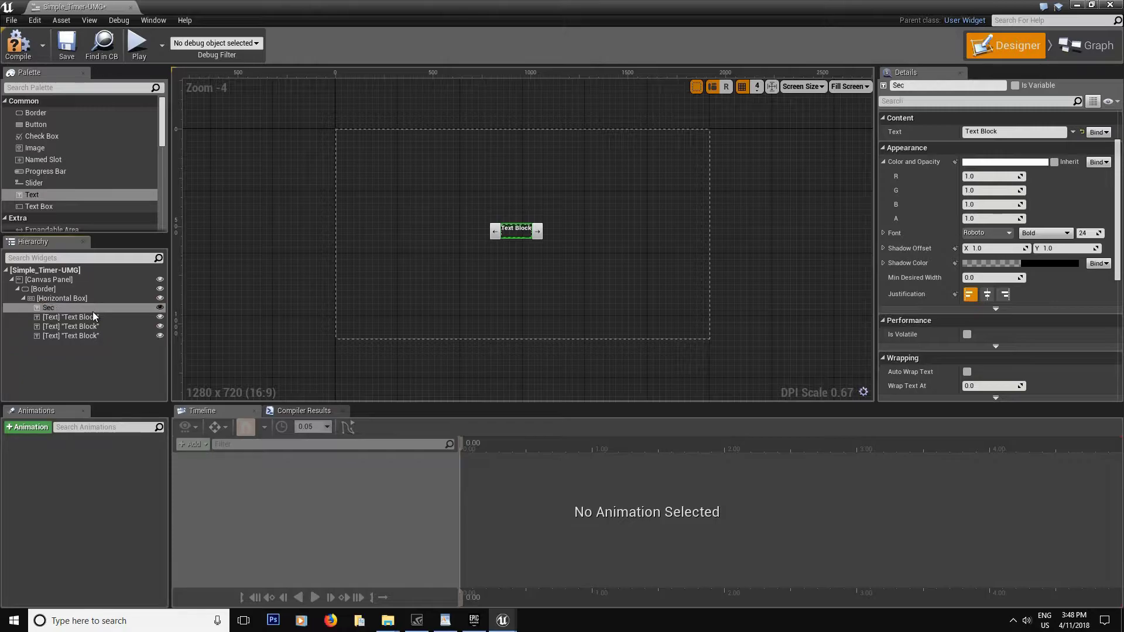
pyautogui.click(61, 316)
pyautogui.press('F2')
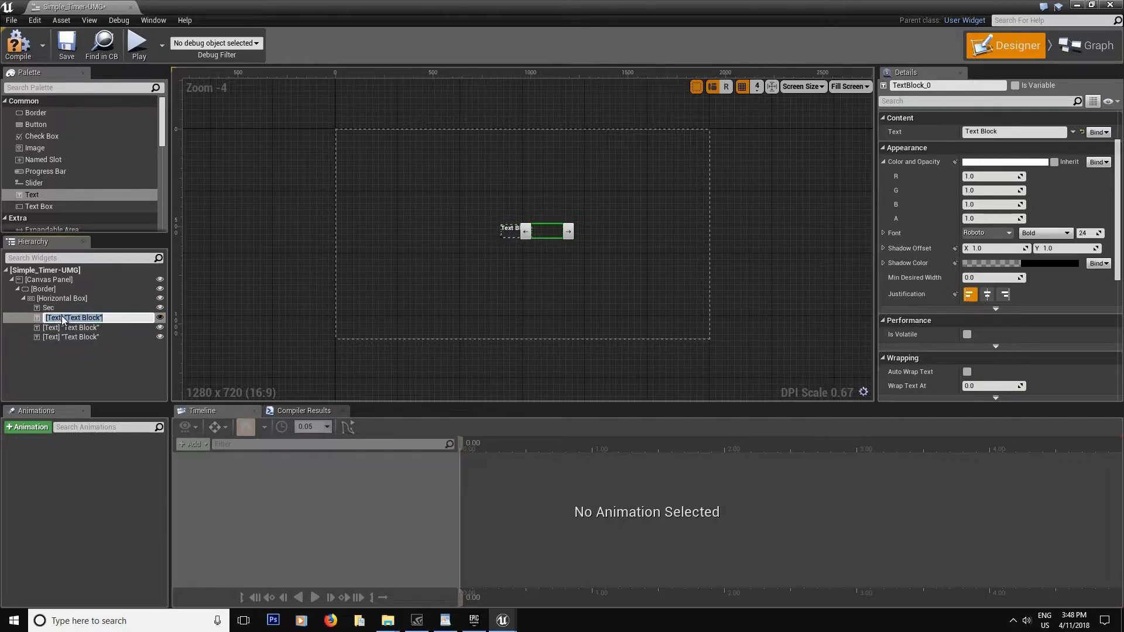
pyautogui.press('BackSpace')
pyautogui.press('BackSpace')
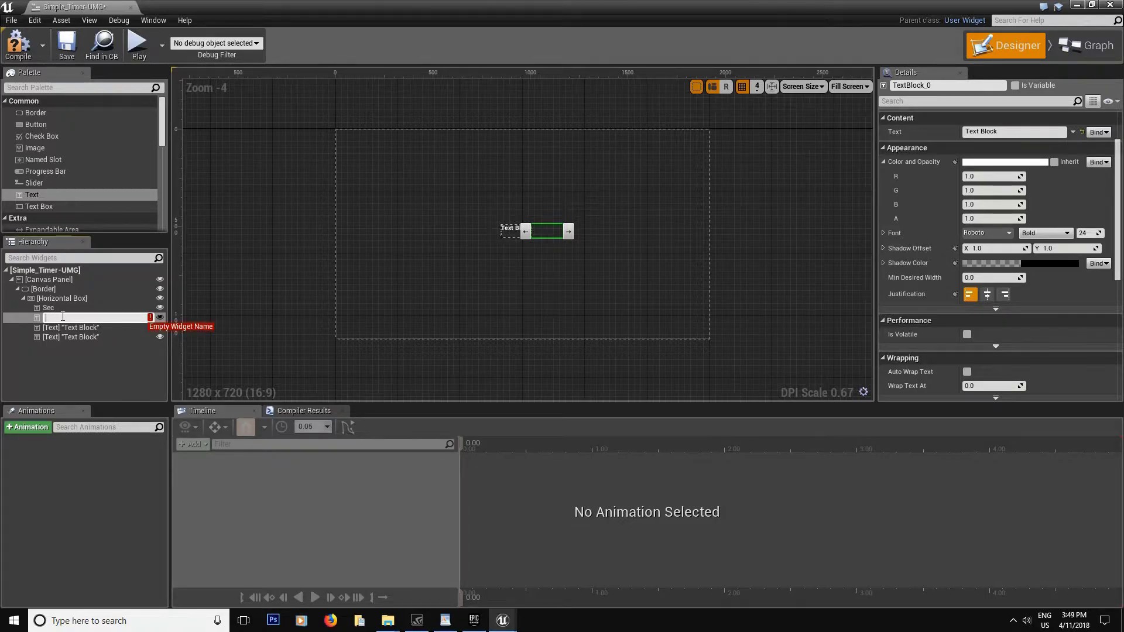
pyautogui.write(':')
pyautogui.press('Return')
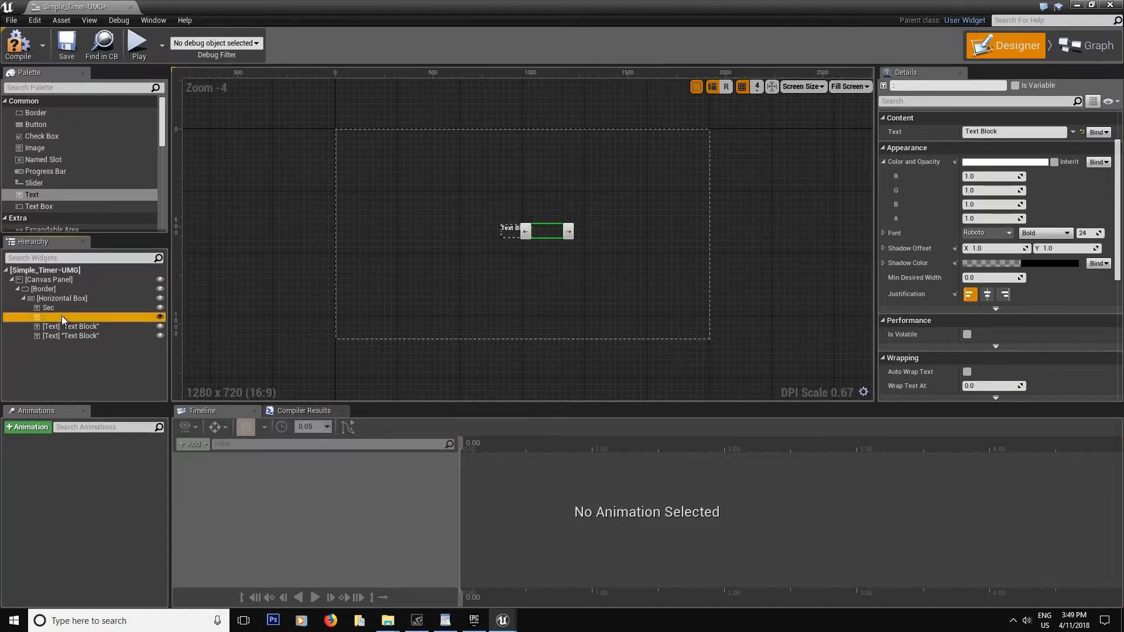
pyautogui.doubleClick(62, 317)
pyautogui.write('Spa')
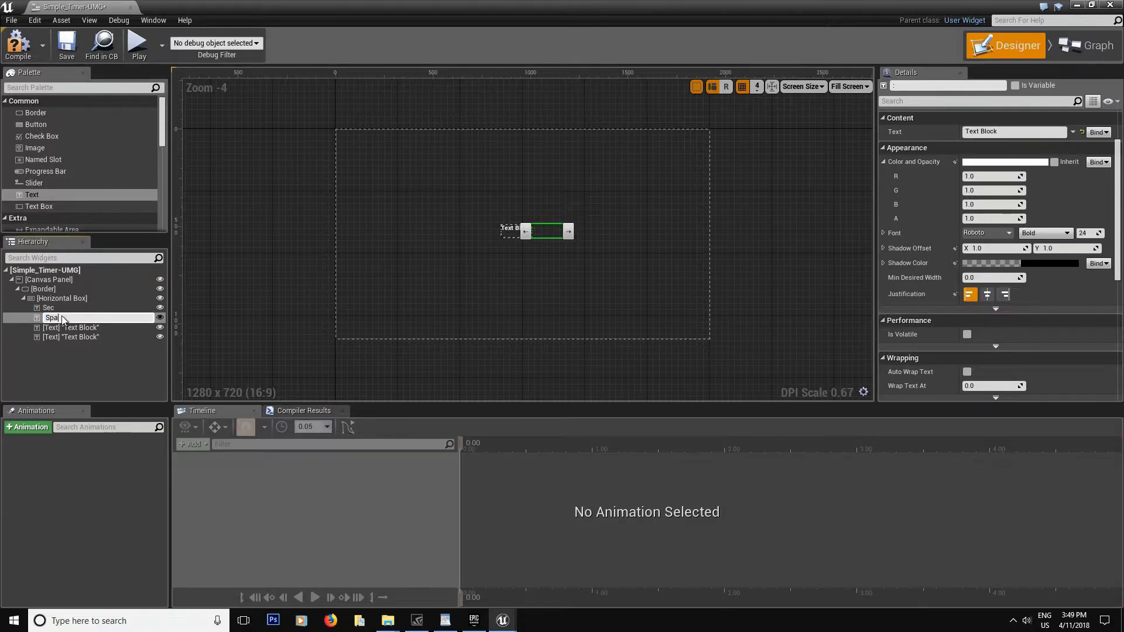
pyautogui.write('ce')
pyautogui.press('Return')
# - Rename the last two Text Blocks Milli1 and Milli2, then compile and save the widget
pyautogui.click(67, 326)
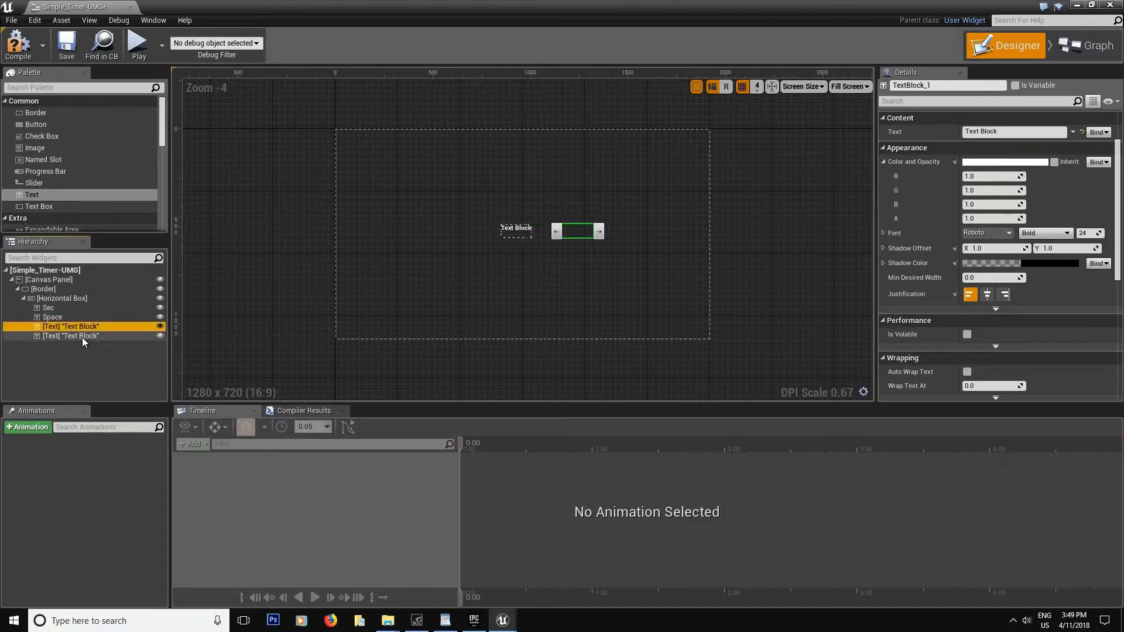
pyautogui.press('F2')
pyautogui.write('Milli')
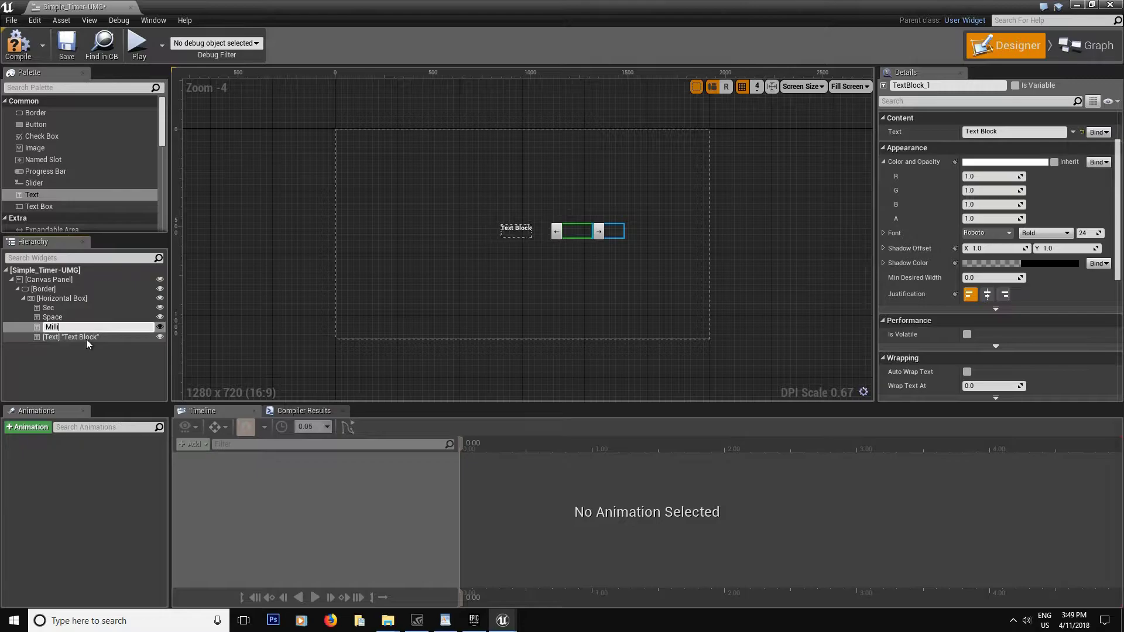
pyautogui.write('1')
pyautogui.press('Return')
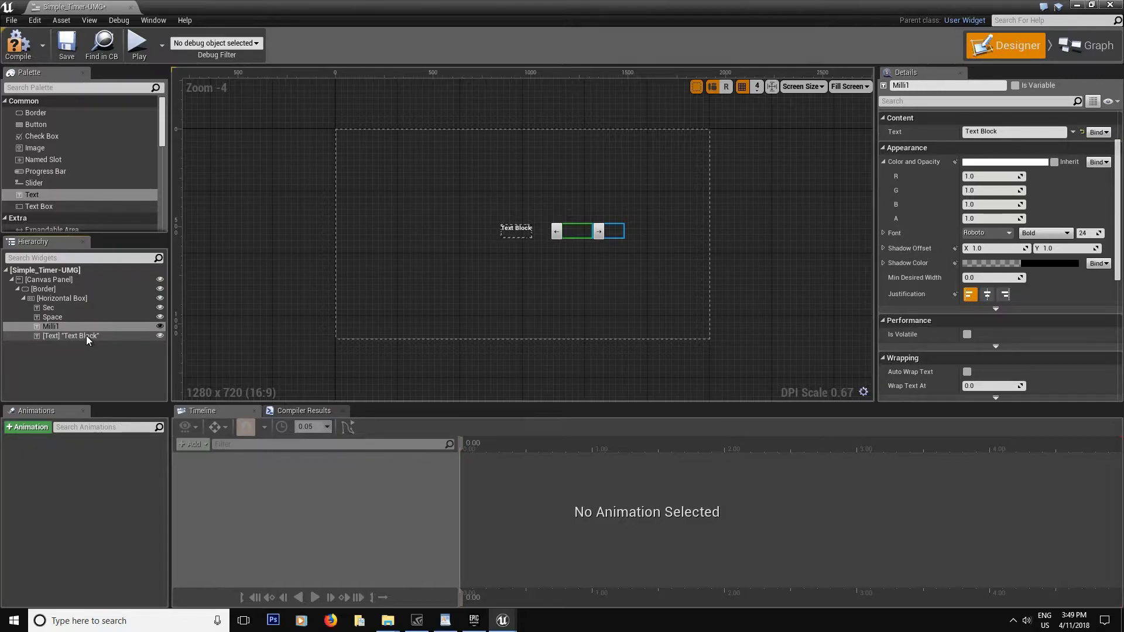
pyautogui.click(86, 336)
pyautogui.press('F2')
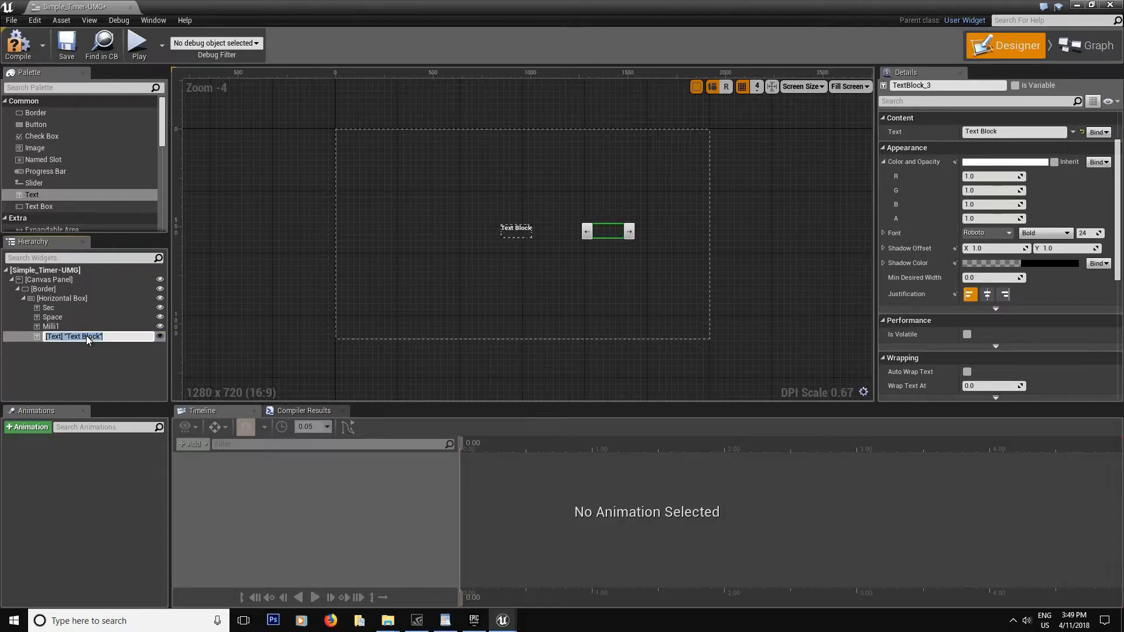
pyautogui.write('Milli2')
pyautogui.press('Return')
pyautogui.click(18, 44)
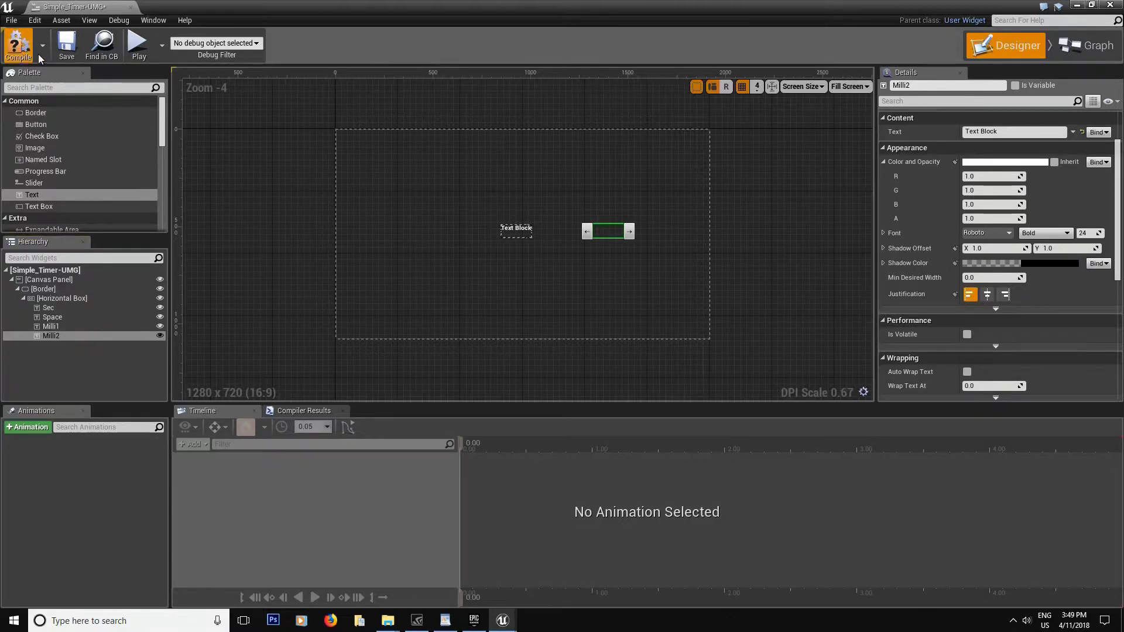
pyautogui.click(66, 45)
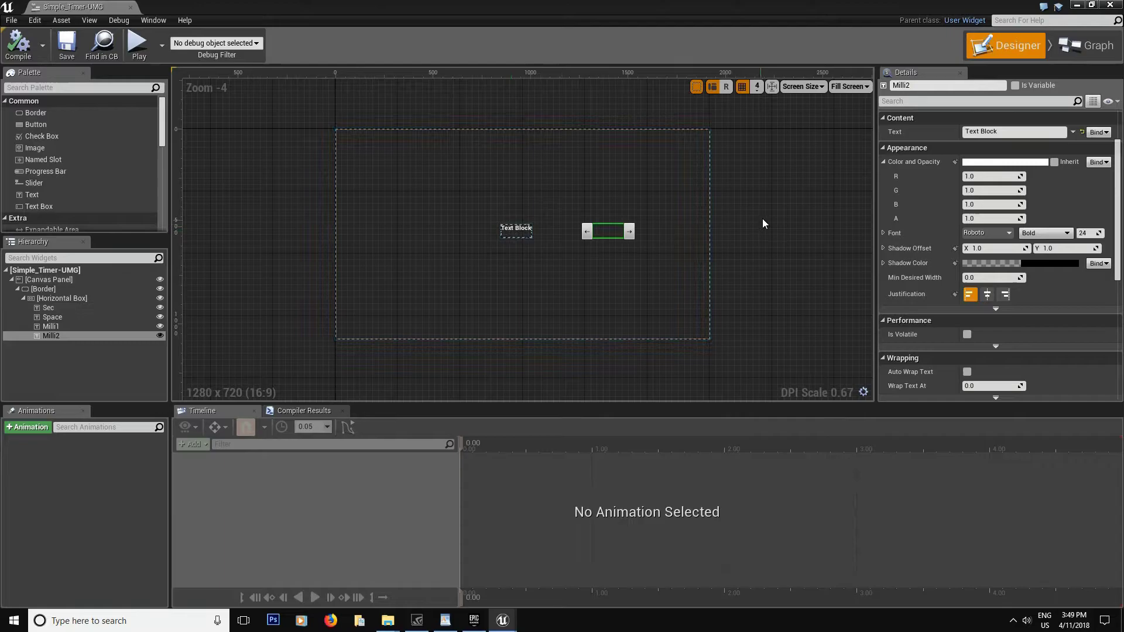
# - Set the Sec text block to 30 and the Space text block to ':'
pyautogui.click(48, 308)
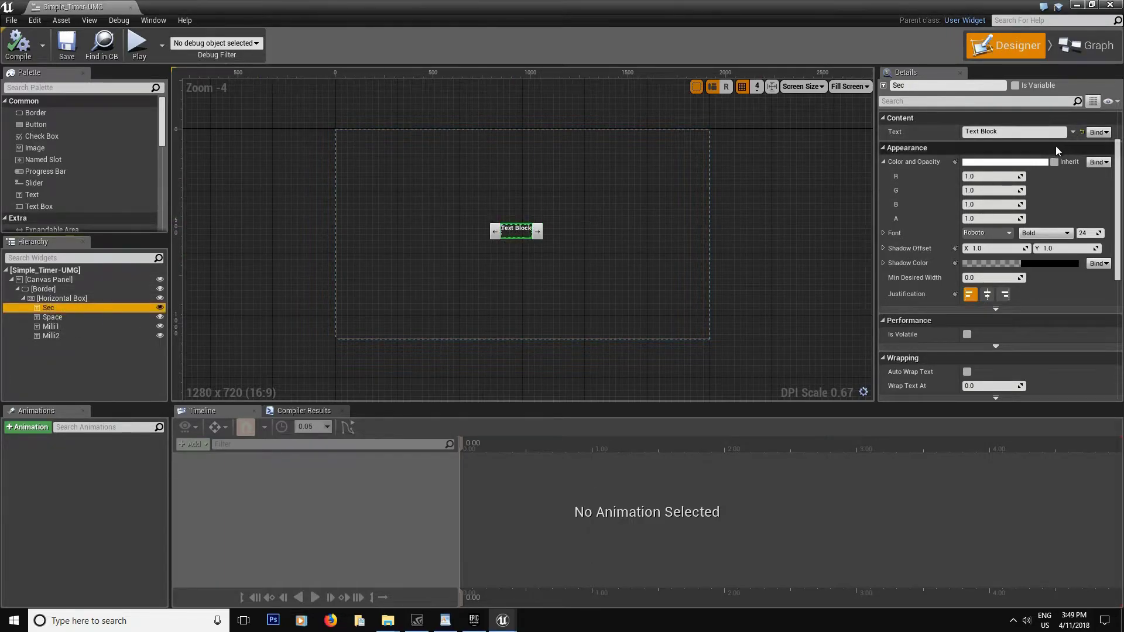
pyautogui.click(1007, 132)
pyautogui.write('30')
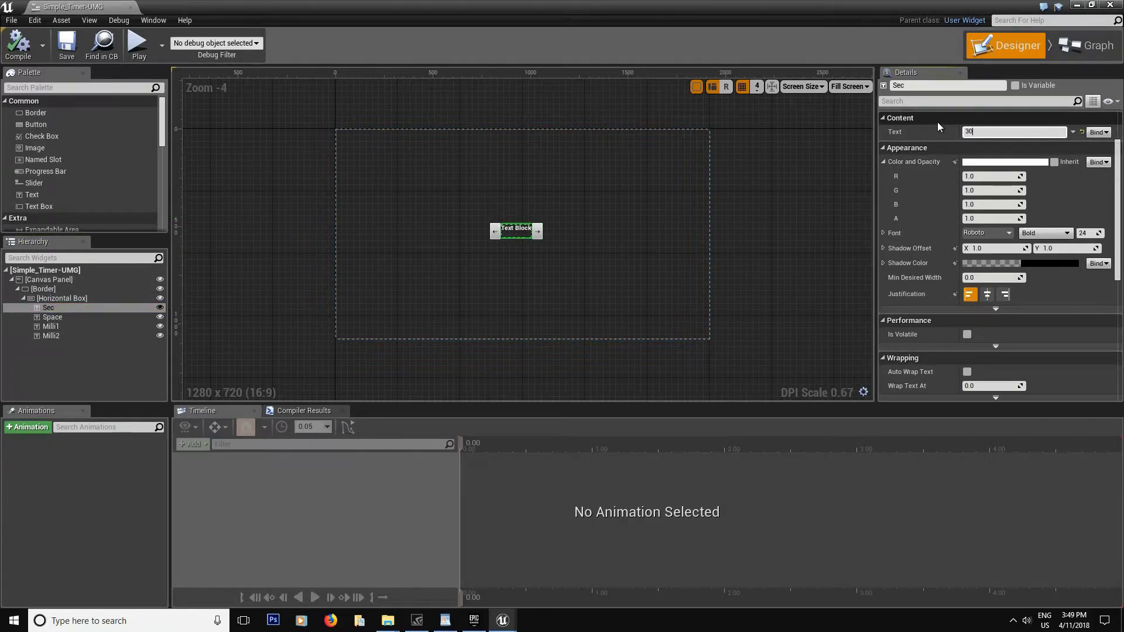
pyautogui.click(87, 318)
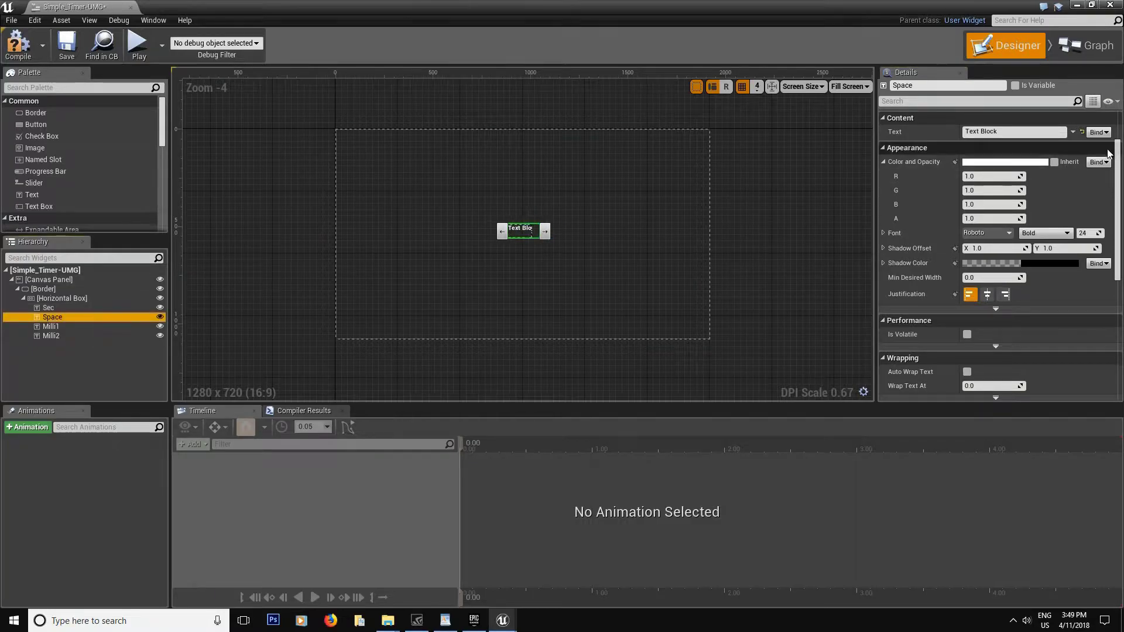
pyautogui.click(1010, 132)
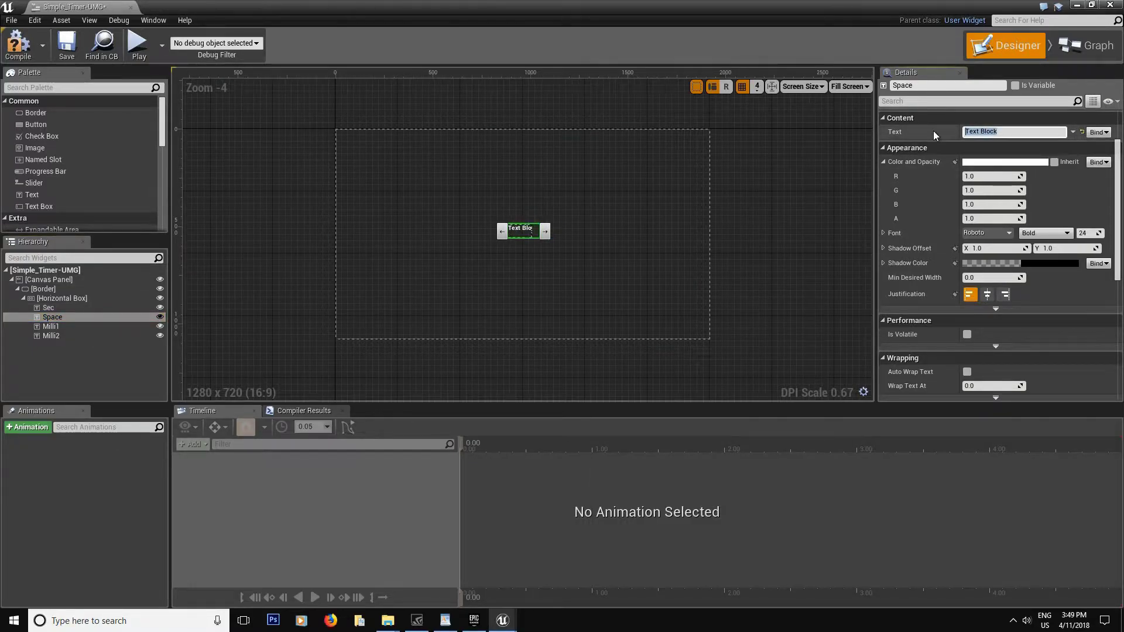
pyautogui.press('BackSpace')
pyautogui.write(':')
# - Set both the Milli1 and Milli2 text blocks to 0
pyautogui.scroll(2, 992, 134)
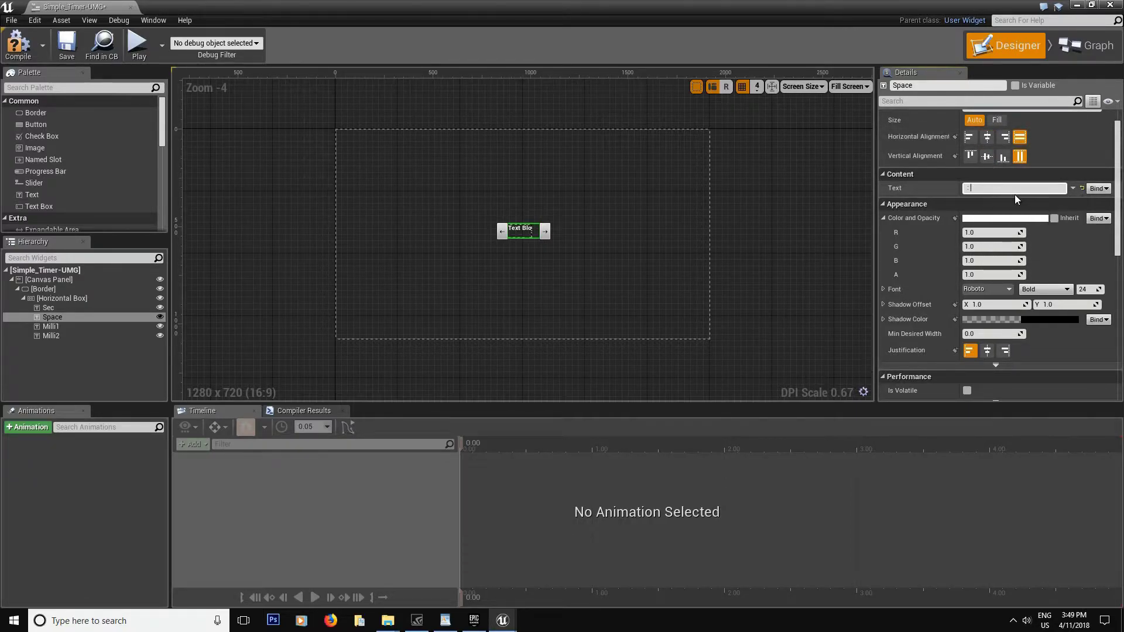
pyautogui.click(68, 326)
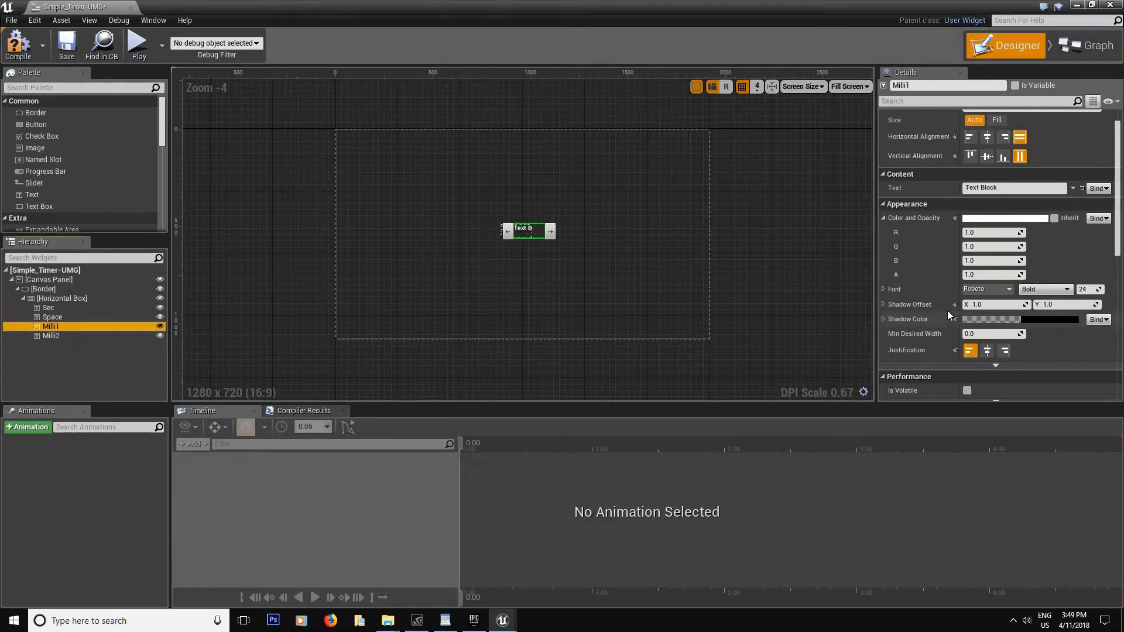
pyautogui.click(1007, 189)
pyautogui.write('0')
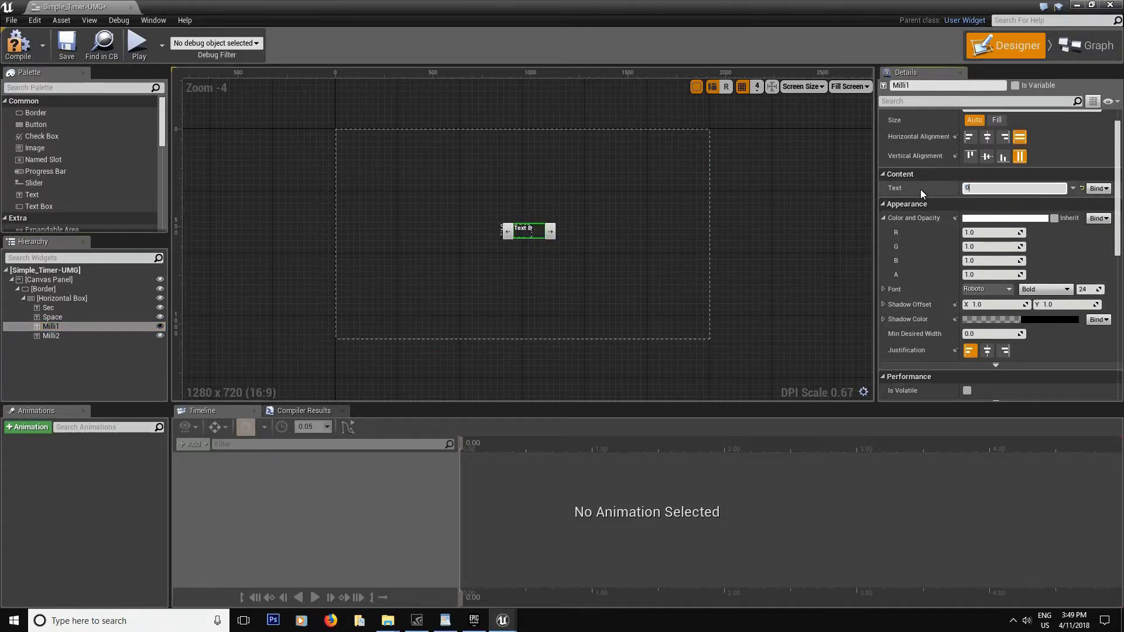
pyautogui.click(81, 337)
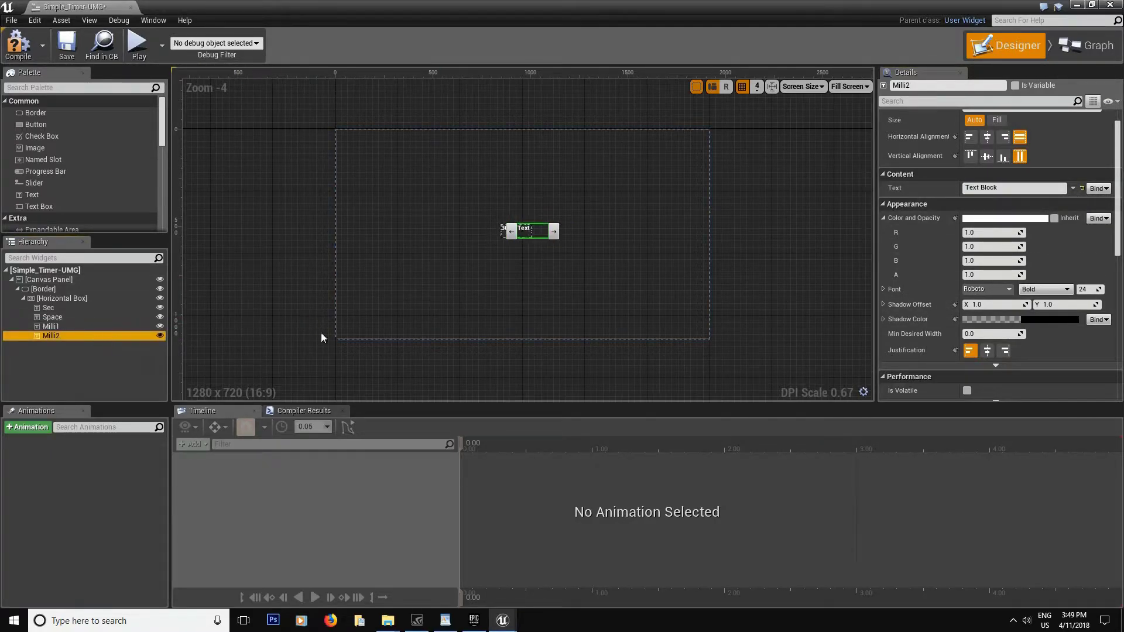
pyautogui.click(1036, 186)
pyautogui.write('0')
pyautogui.press('Return')
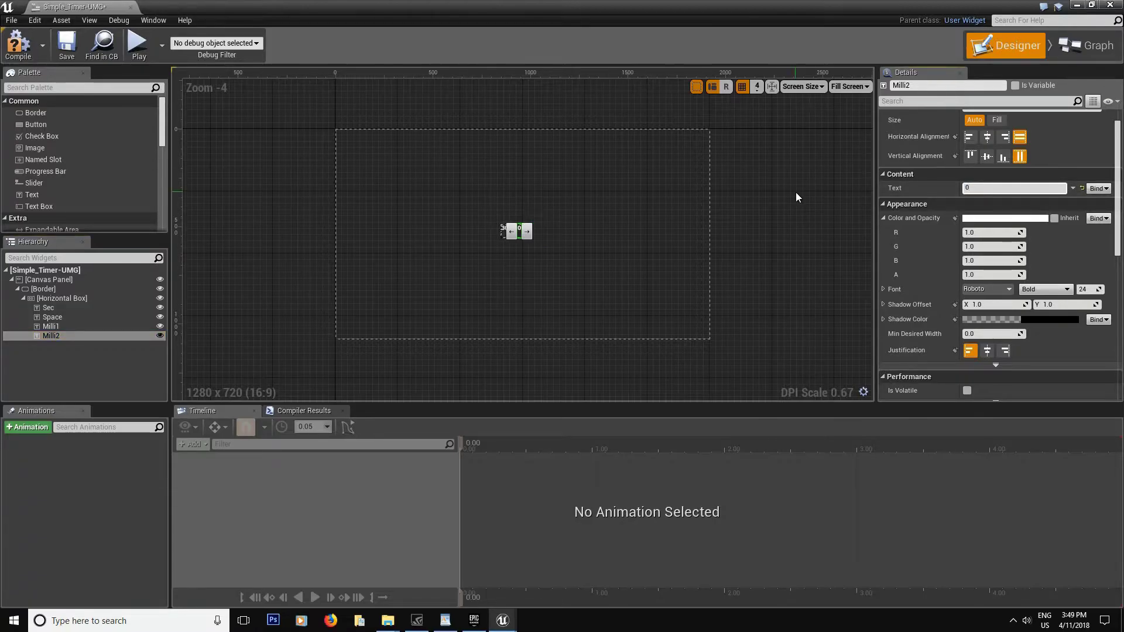
pyautogui.scroll(4, 508, 235)
# - Raise the font size of the Sec, Space, Milli1 and Milli2 text blocks from 24 to 32
pyautogui.moveTo(536, 229); pyautogui.dragTo(459, 222, button='right')
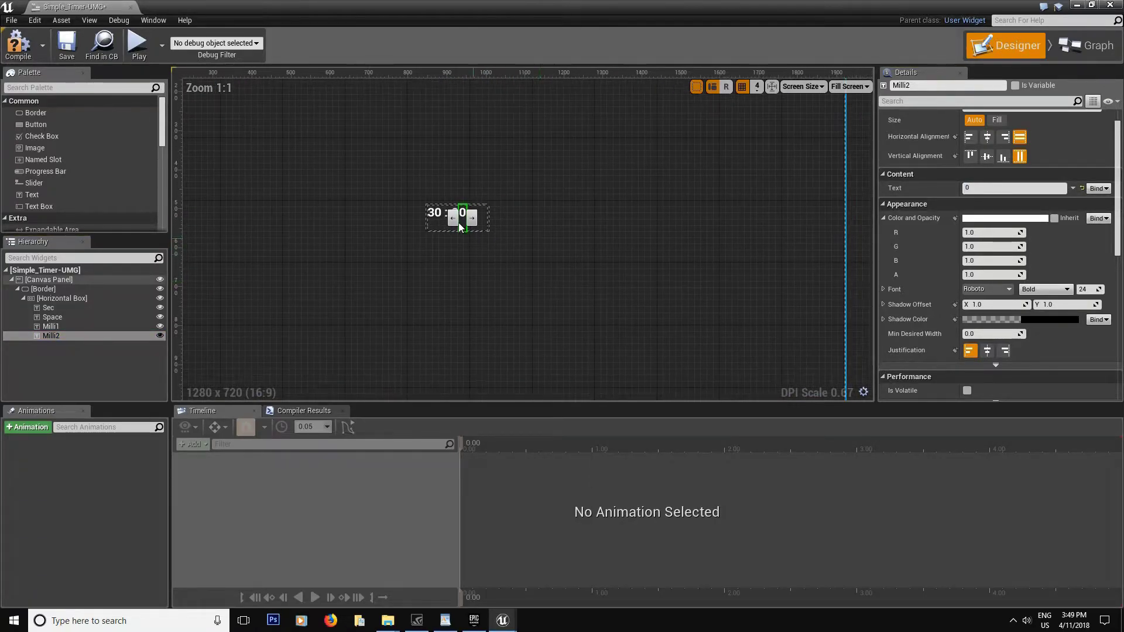
pyautogui.click(434, 214)
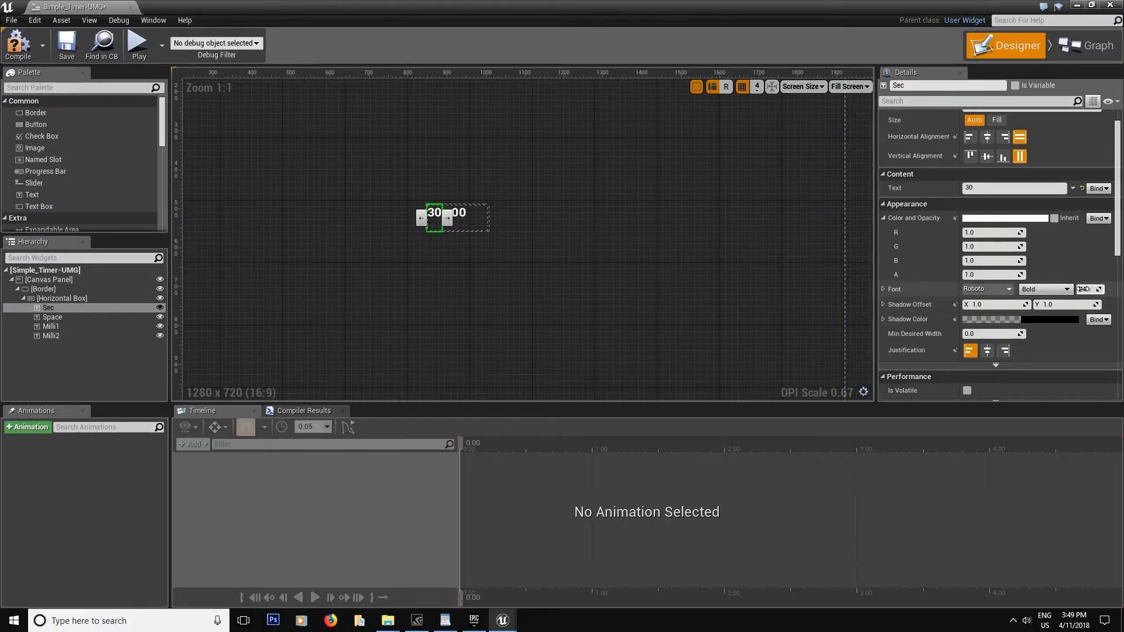
pyautogui.click(1083, 289)
pyautogui.write('32')
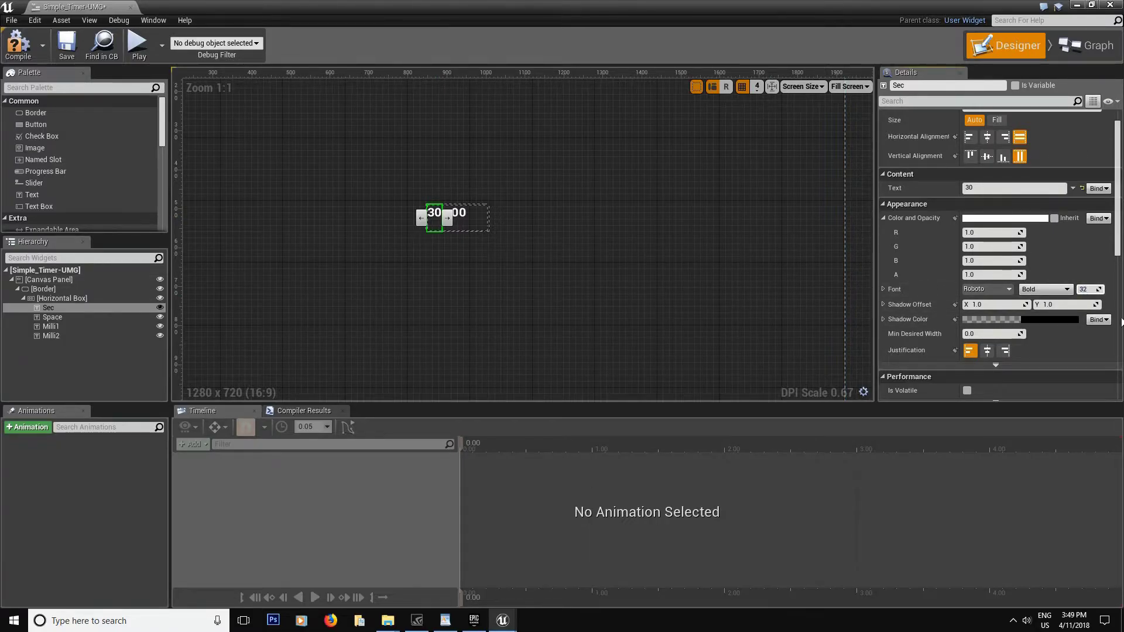
pyautogui.click(62, 317)
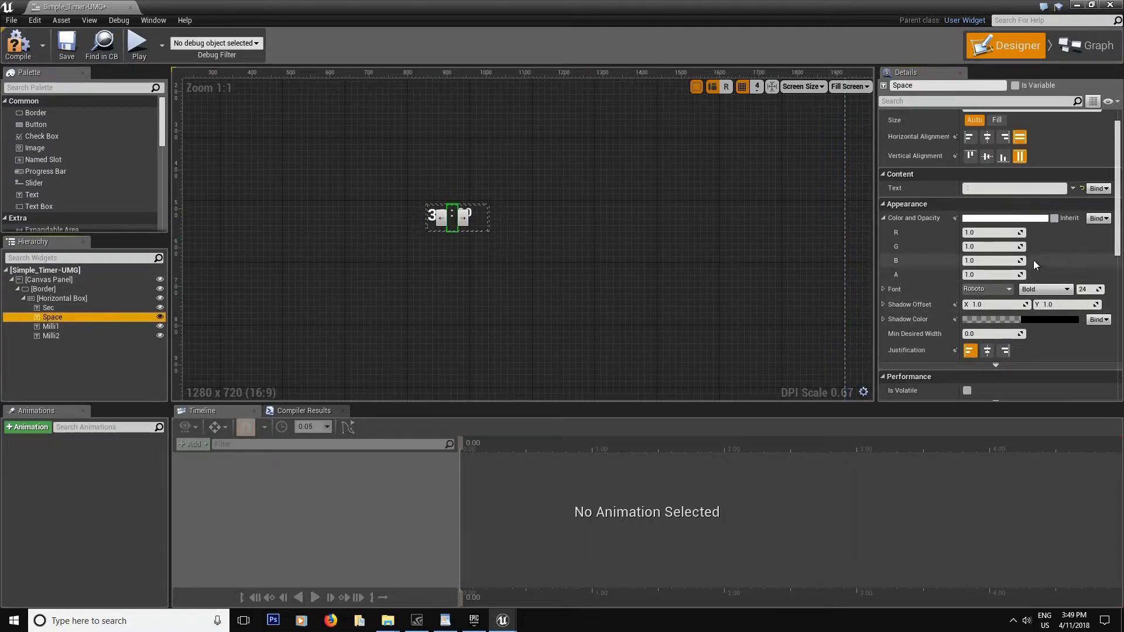
pyautogui.click(1083, 289)
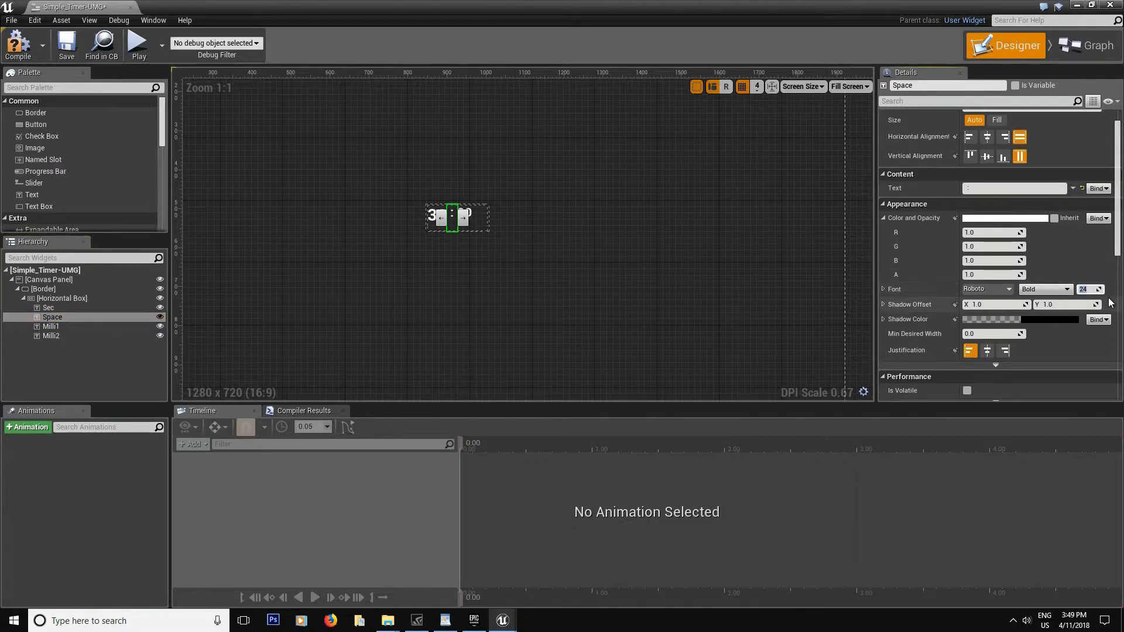
pyautogui.click(65, 326)
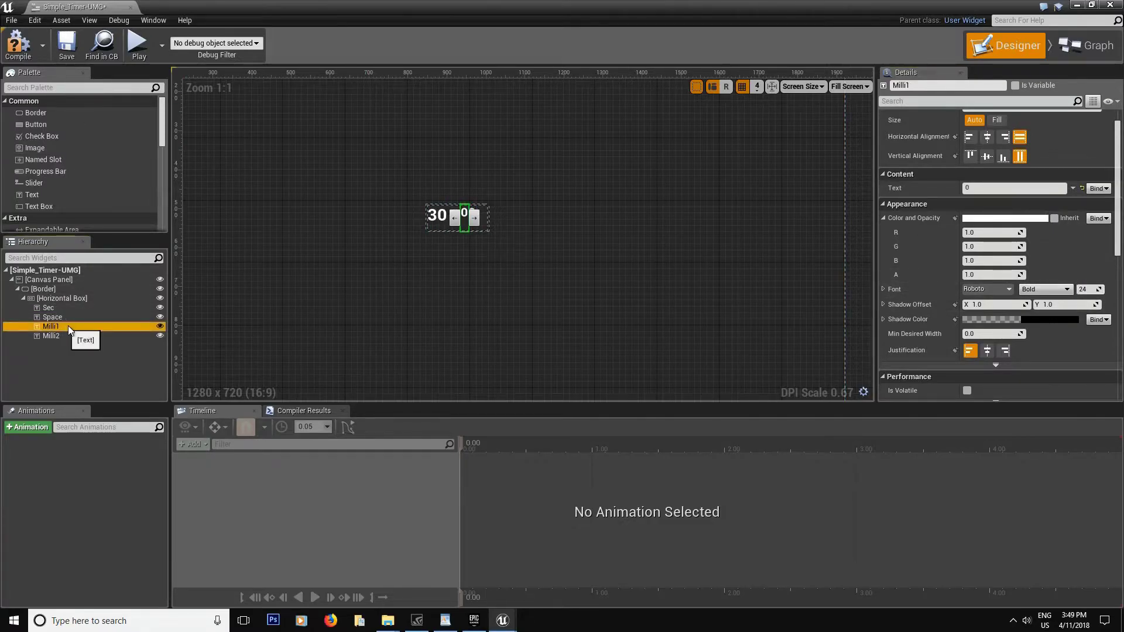
pyautogui.click(1085, 290)
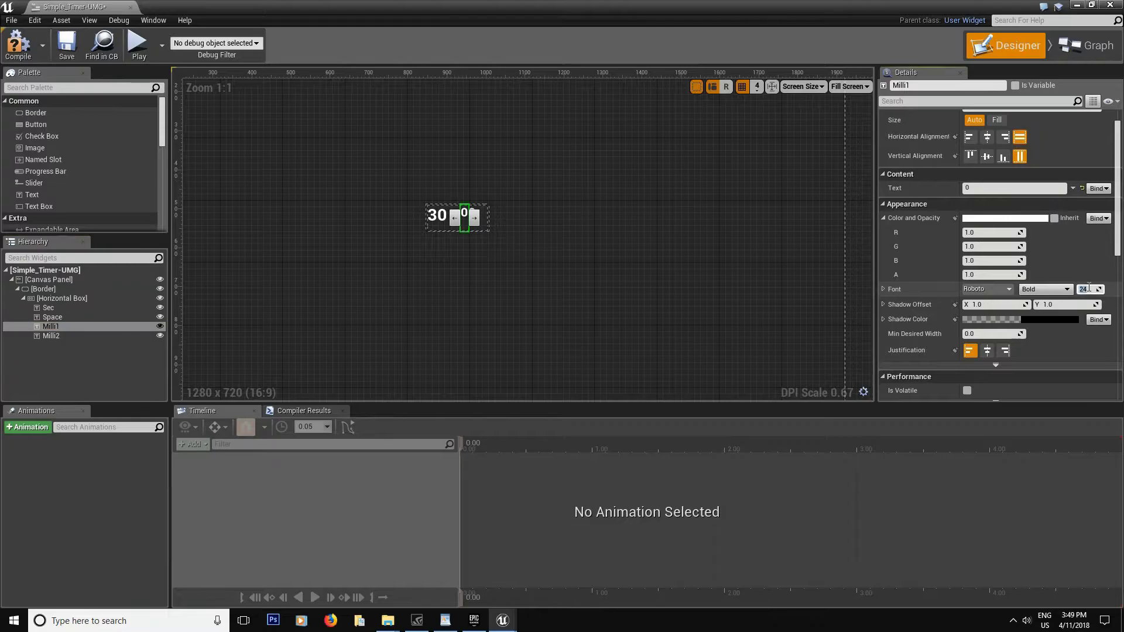
pyautogui.click(51, 336)
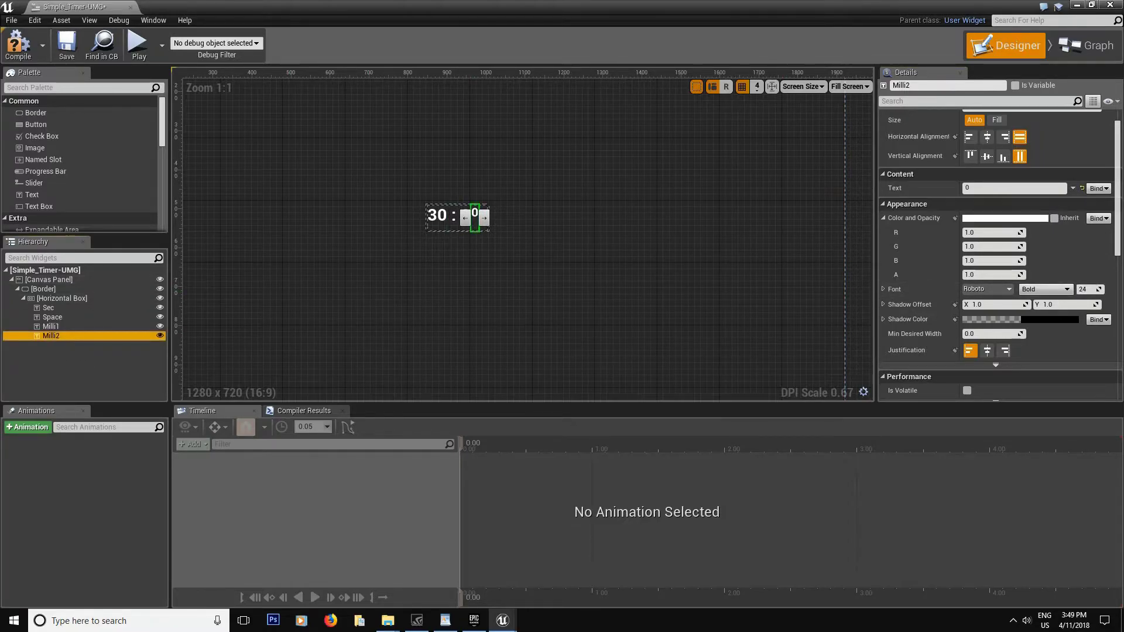
pyautogui.click(1084, 289)
pyautogui.write('32')
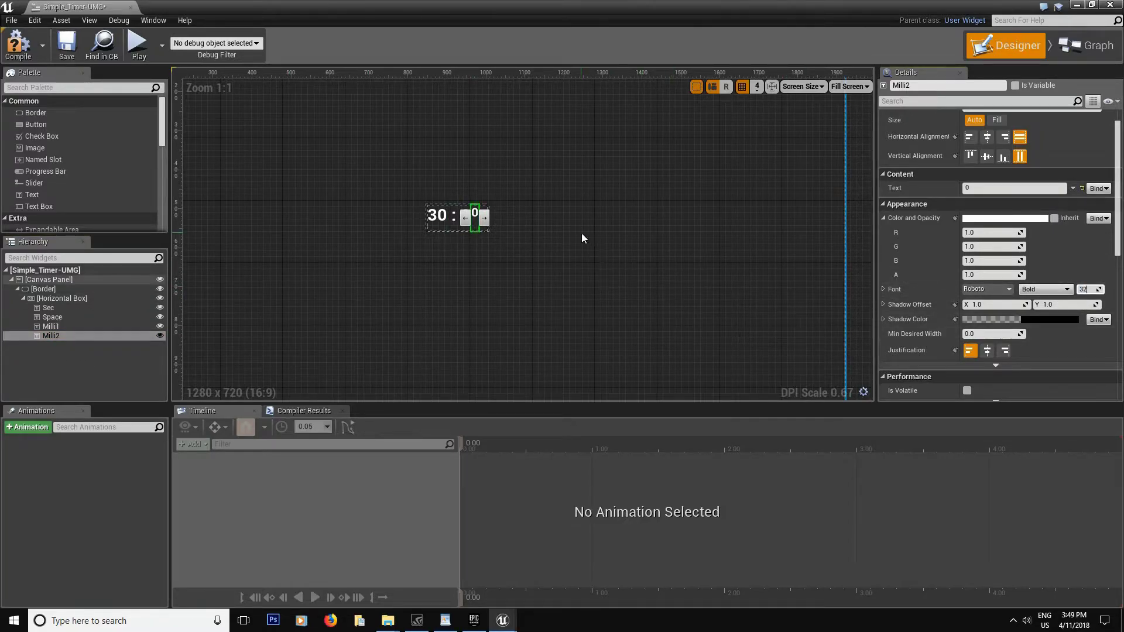
pyautogui.click(555, 248)
# - Shrink the Border by its bottom-right handle so it fits closely around the timer text
pyautogui.scroll(-1, 448, 223)
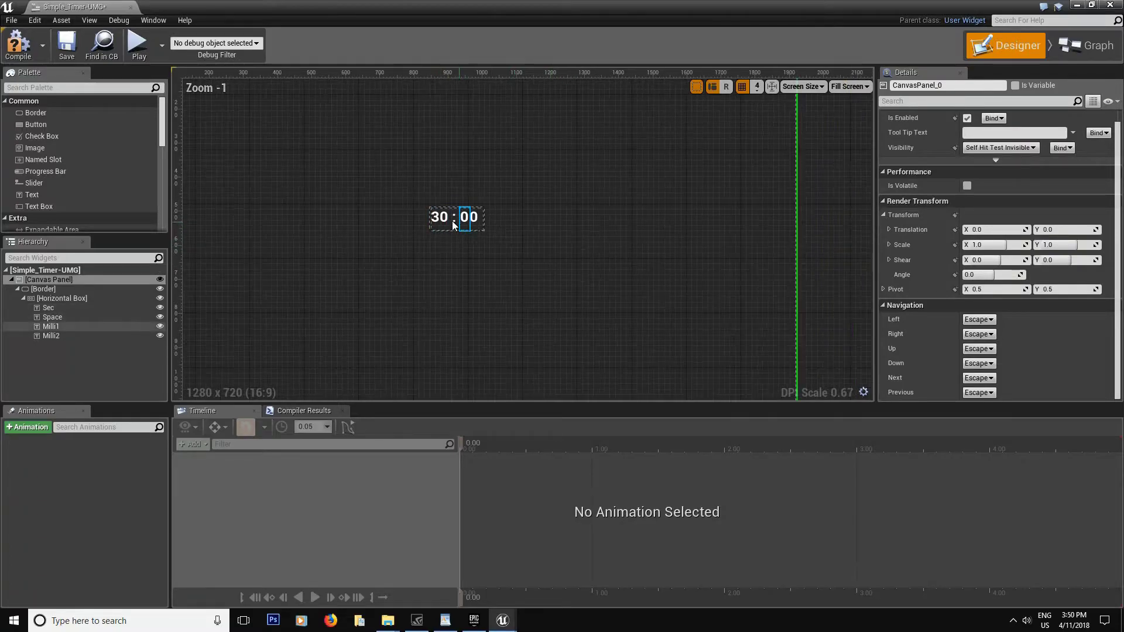
pyautogui.scroll(-2, 460, 240)
pyautogui.scroll(1, 465, 241)
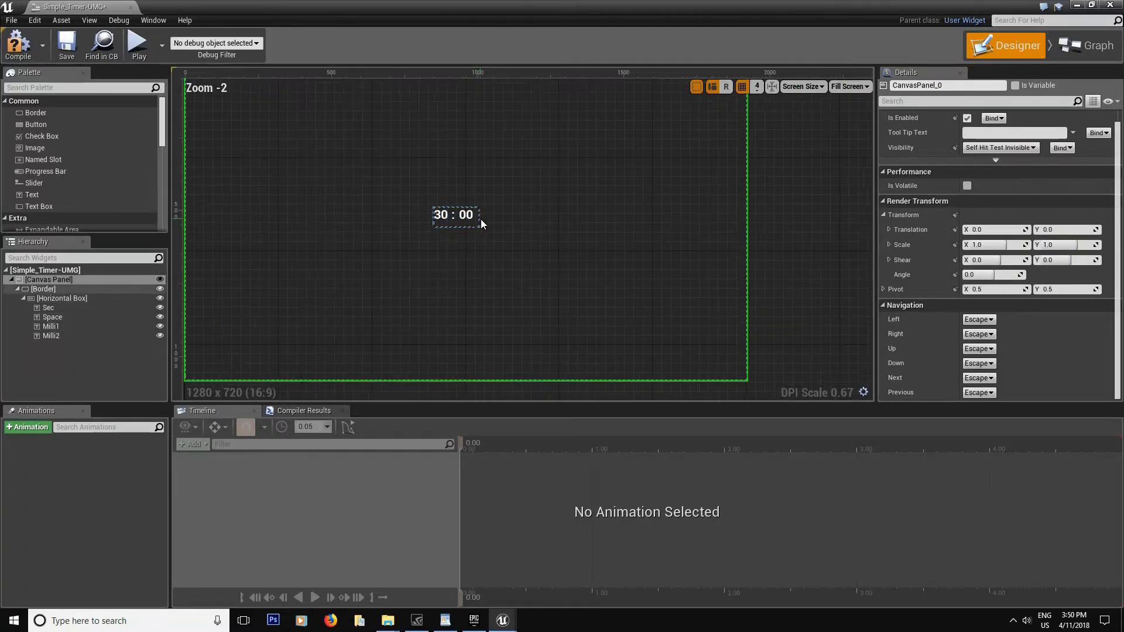
pyautogui.click(68, 289)
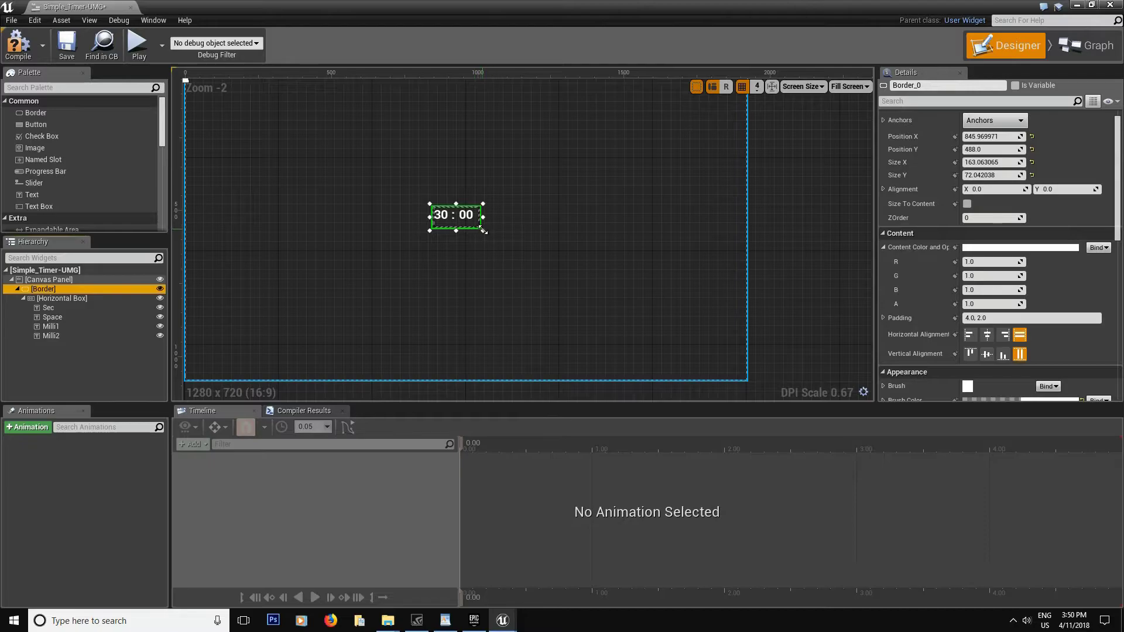
pyautogui.moveTo(483, 231); pyautogui.dragTo(479, 228)
# - Save the Simple_Timer-UMG widget with Ctrl+S
pyautogui.scroll(-2, 494, 210)
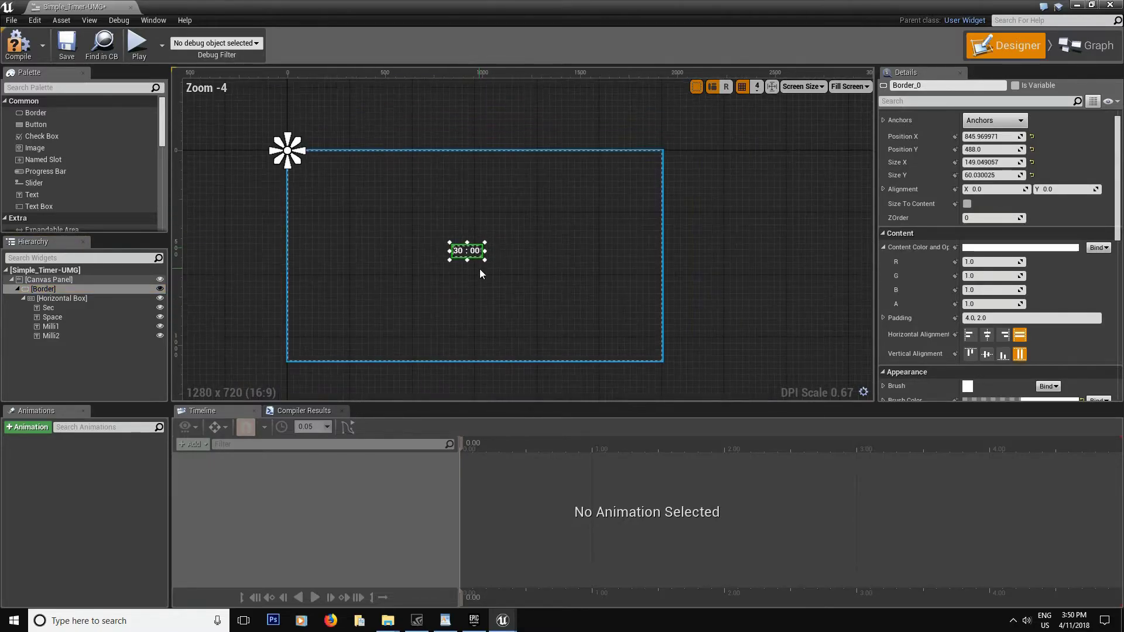
pyautogui.scroll(2, 479, 266)
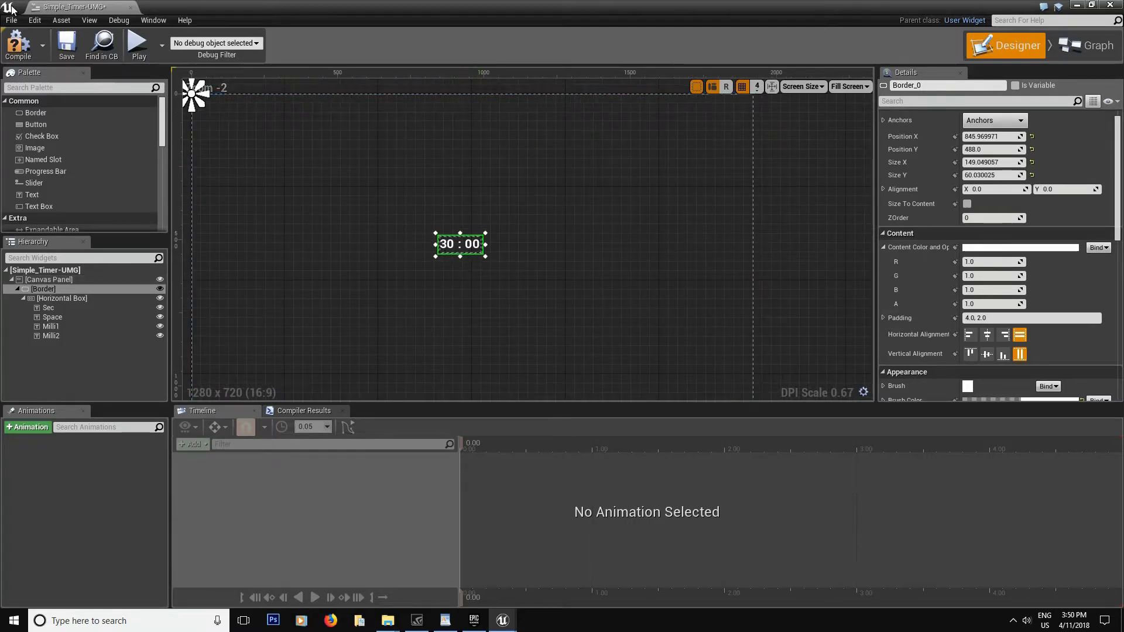
pyautogui.hotkey('ctrl', 's')
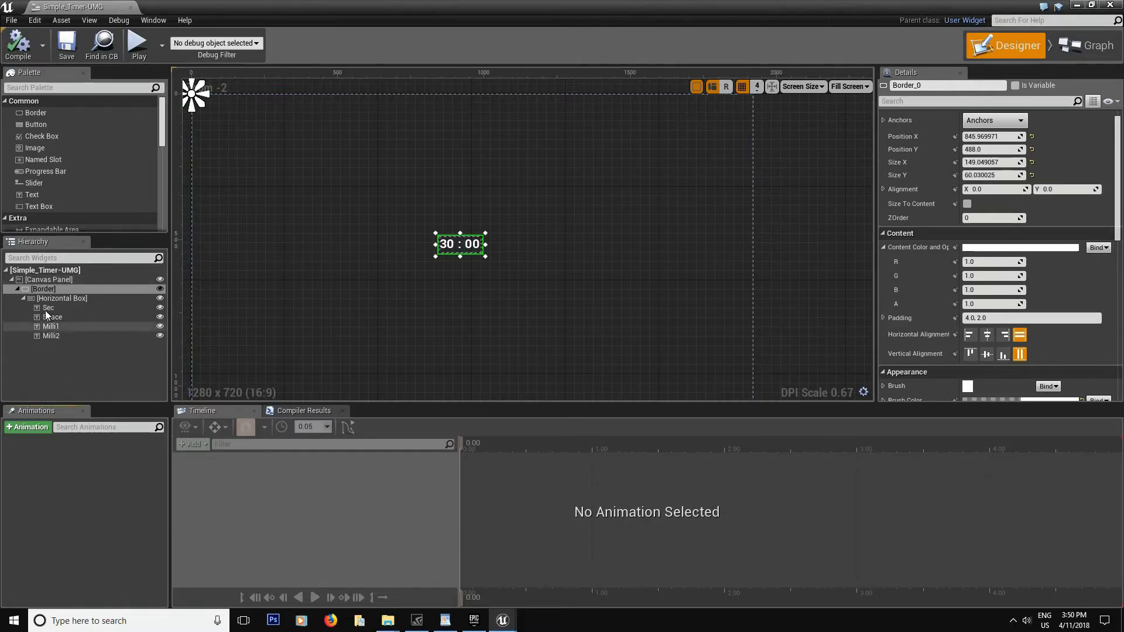
# - With the Border selected, add a widget animation named 'Count/Timer Appear anim' and open it in the Timeline
pyautogui.click(45, 289)
pyautogui.click(28, 427)
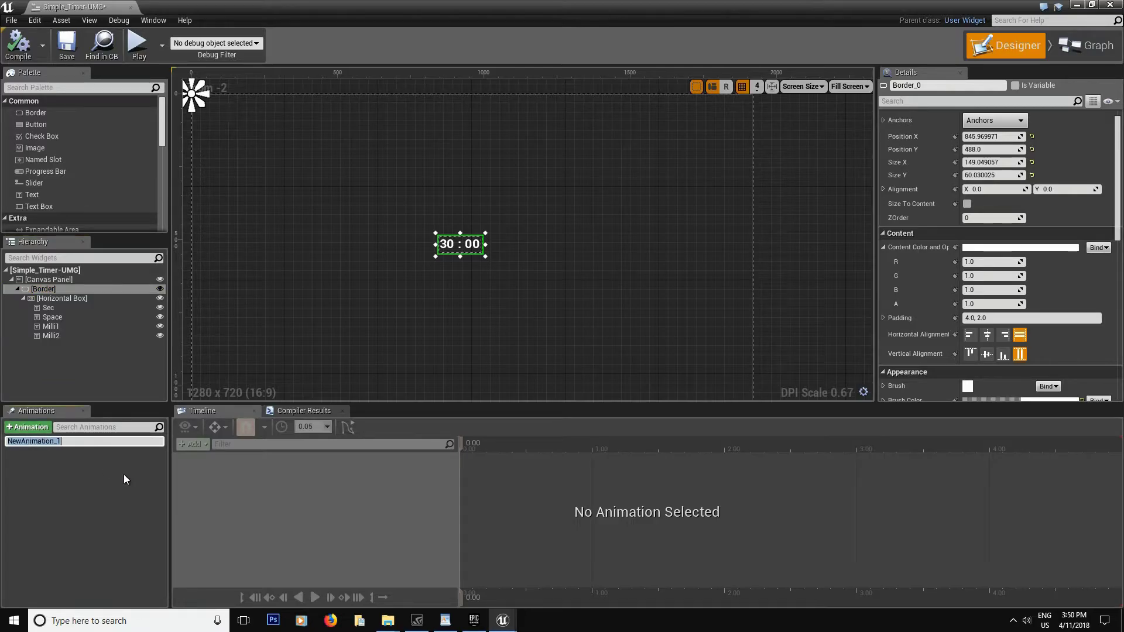
pyautogui.write('Count/Timer Appear anim')
pyautogui.press('Return')
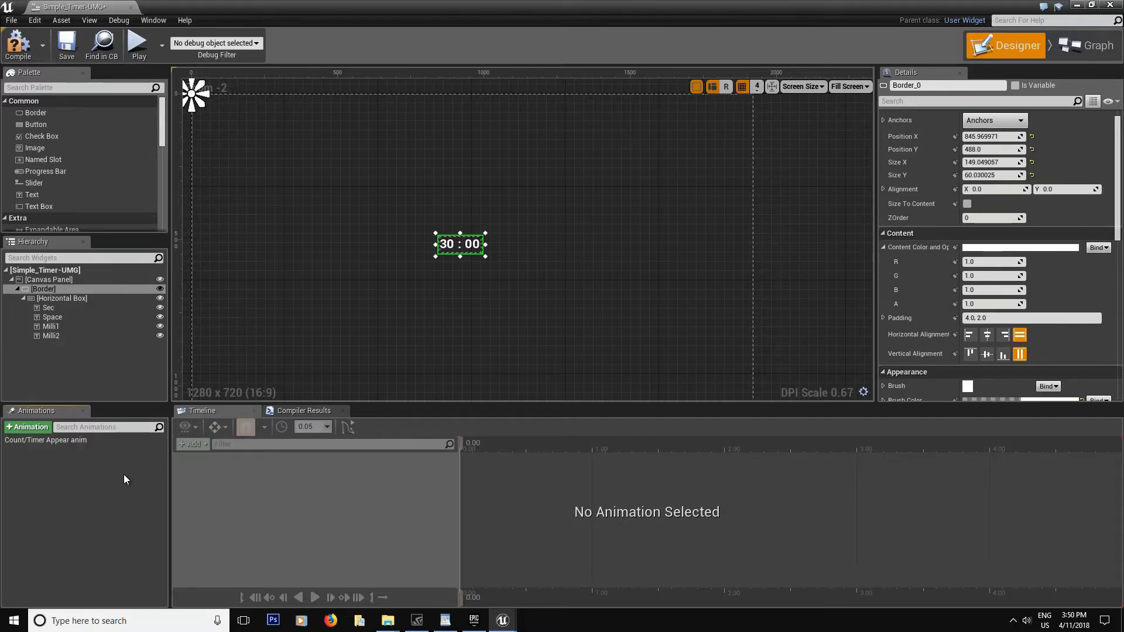
pyautogui.click(93, 444)
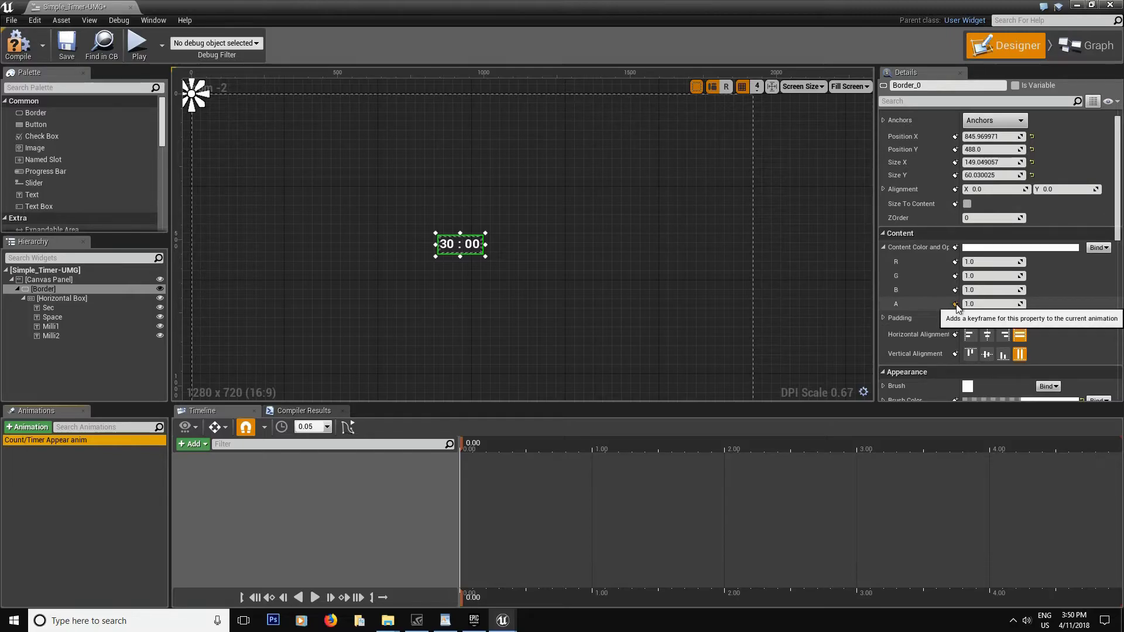
# - Add a keyed content colour and opacity track for the Border and expand its channels
pyautogui.click(956, 305)
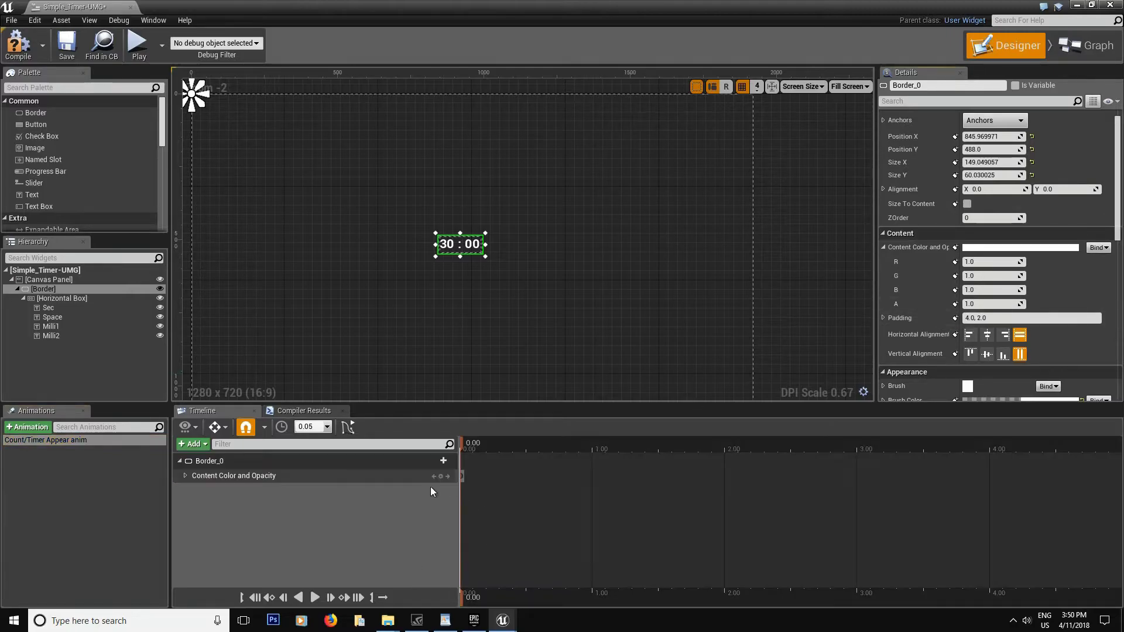
pyautogui.click(185, 475)
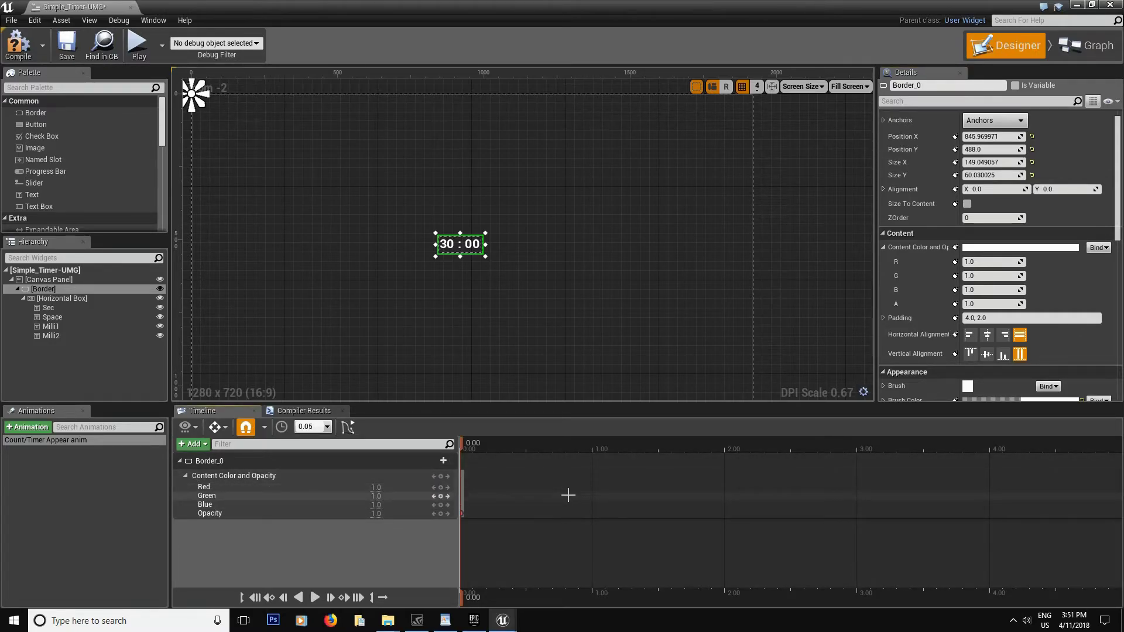
pyautogui.hscroll(-3, 569, 494)
pyautogui.hscroll(2, 672, 474)
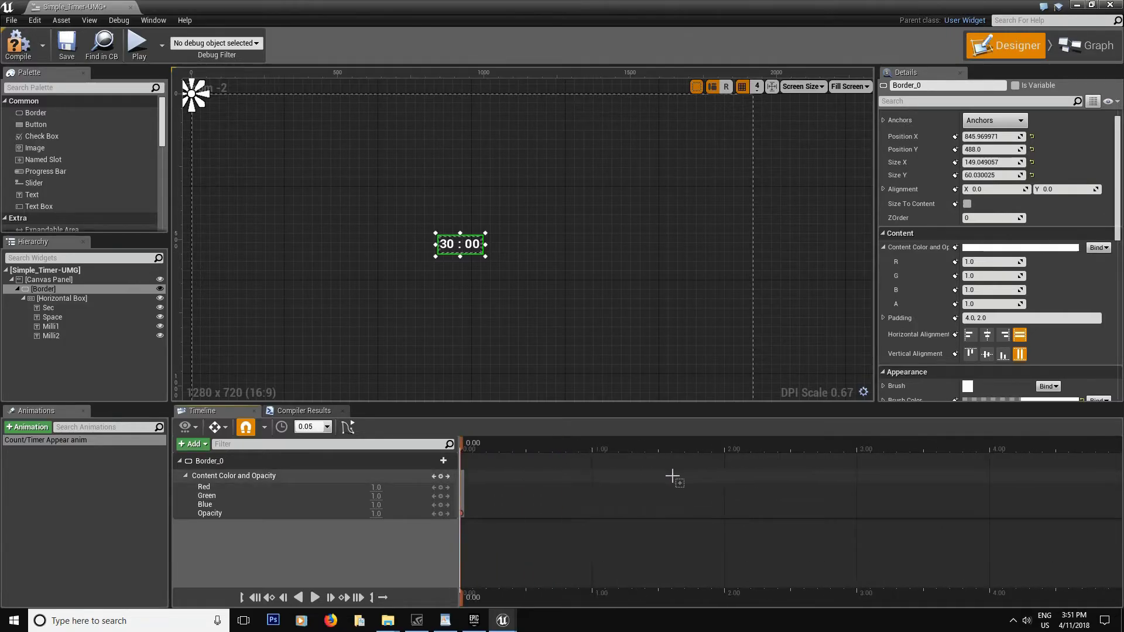
pyautogui.hscroll(-1, 672, 475)
pyautogui.hscroll(1, 672, 475)
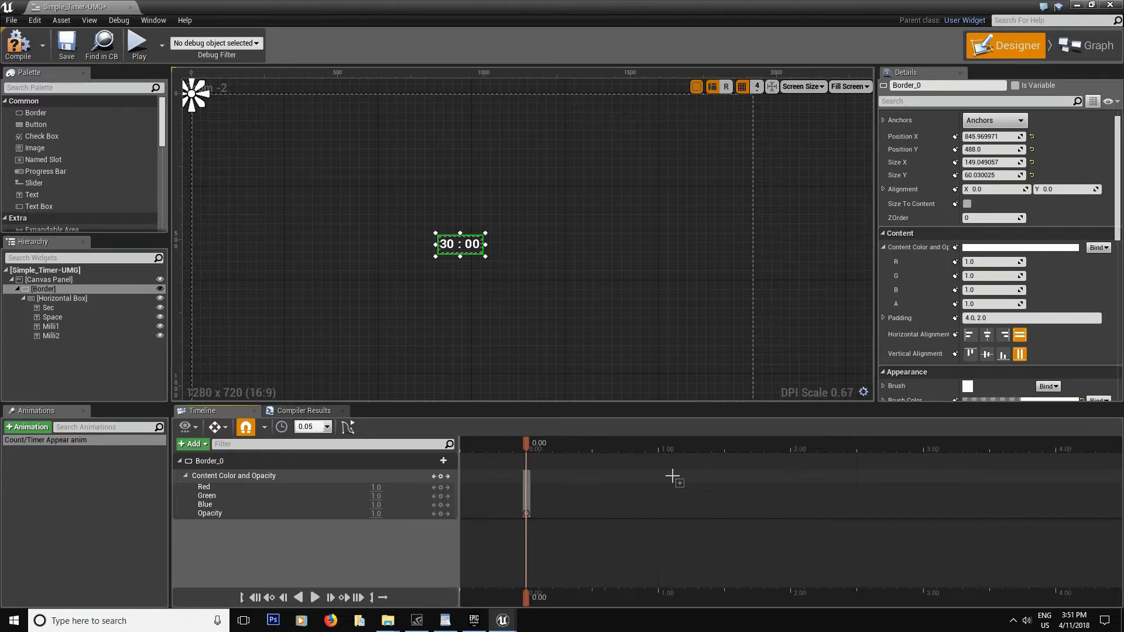
pyautogui.hscroll(-1, 672, 476)
pyautogui.hscroll(1, 672, 475)
pyautogui.hscroll(-1, 673, 477)
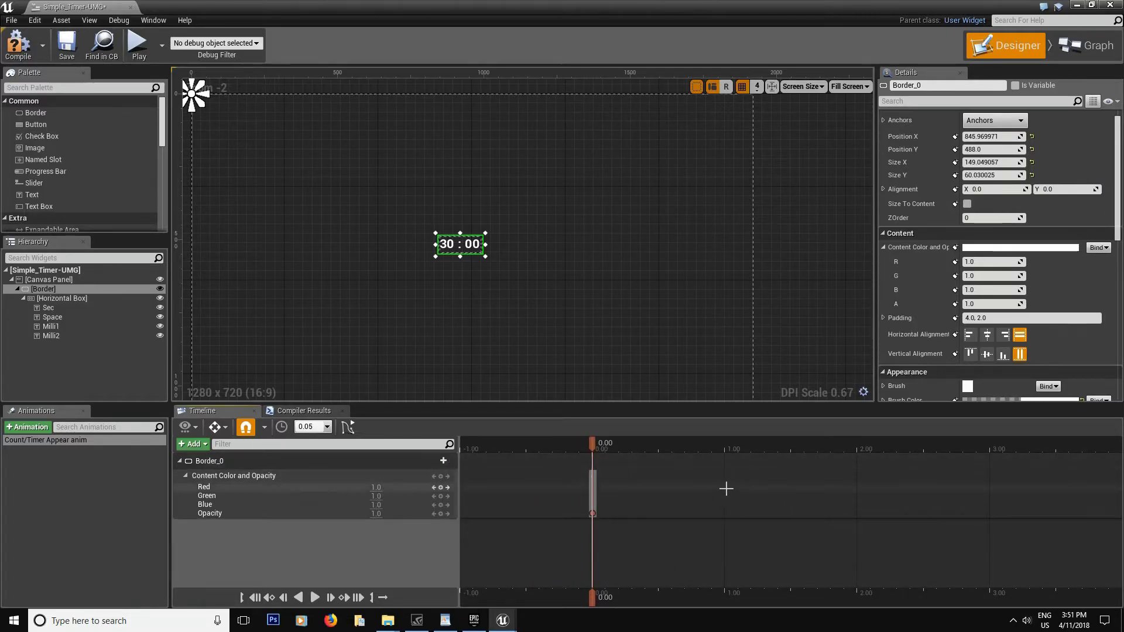
pyautogui.scroll(-1, 729, 481)
pyautogui.scroll(2, 729, 480)
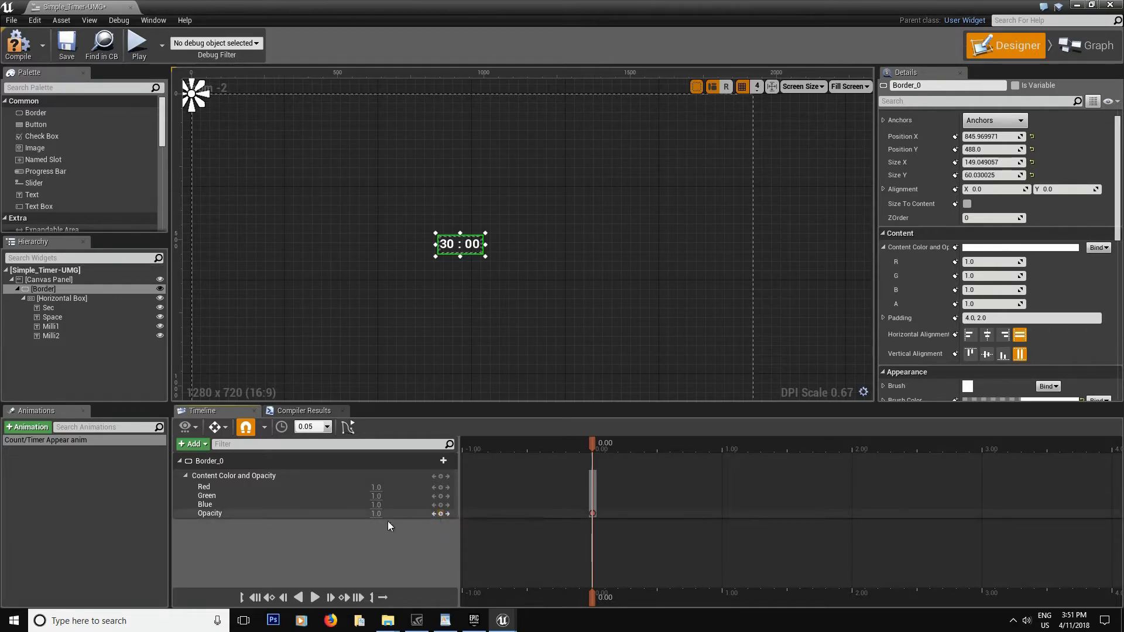
# - Key the Opacity channel at 0 at 0.00, 1 at 0.50 and 0 at 1.00
pyautogui.click(592, 514)
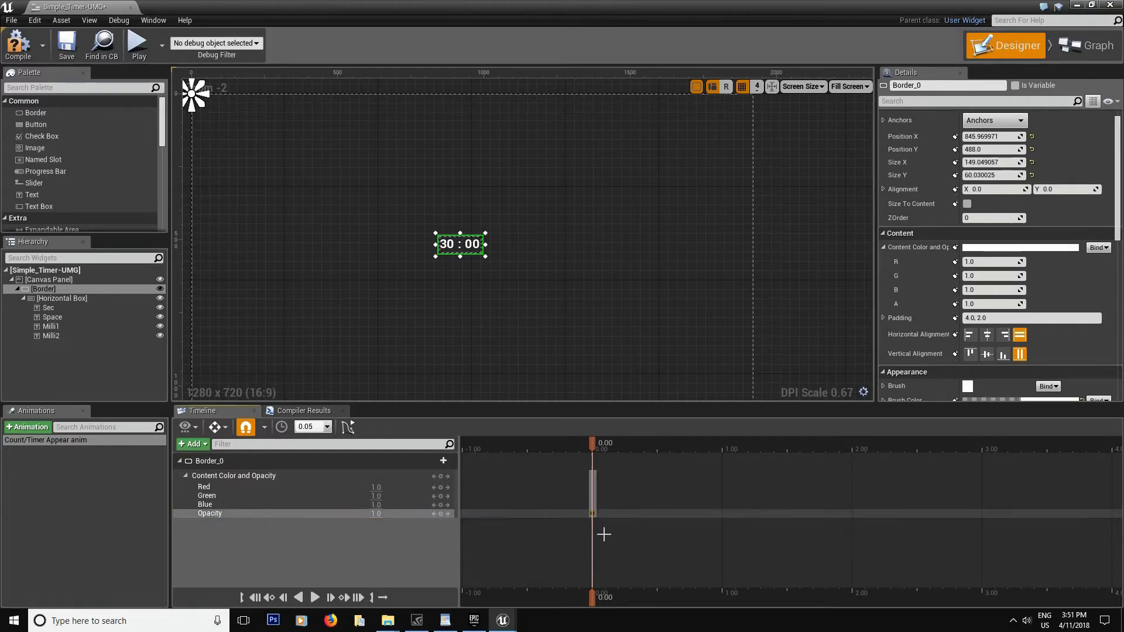
pyautogui.click(376, 514)
pyautogui.press('Return')
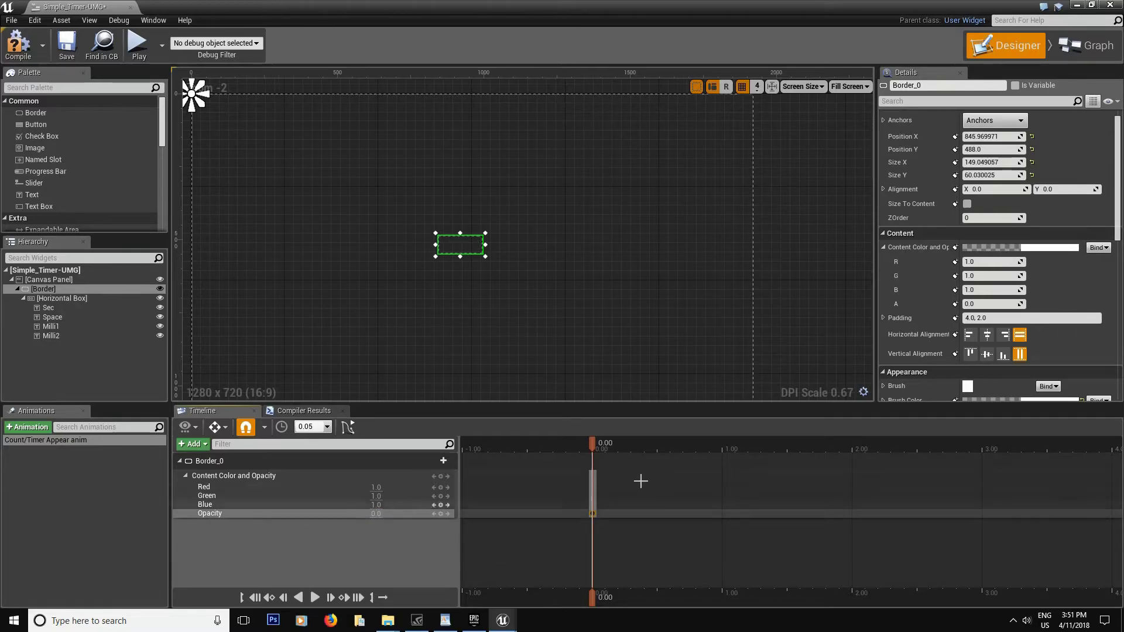
pyautogui.click(656, 443)
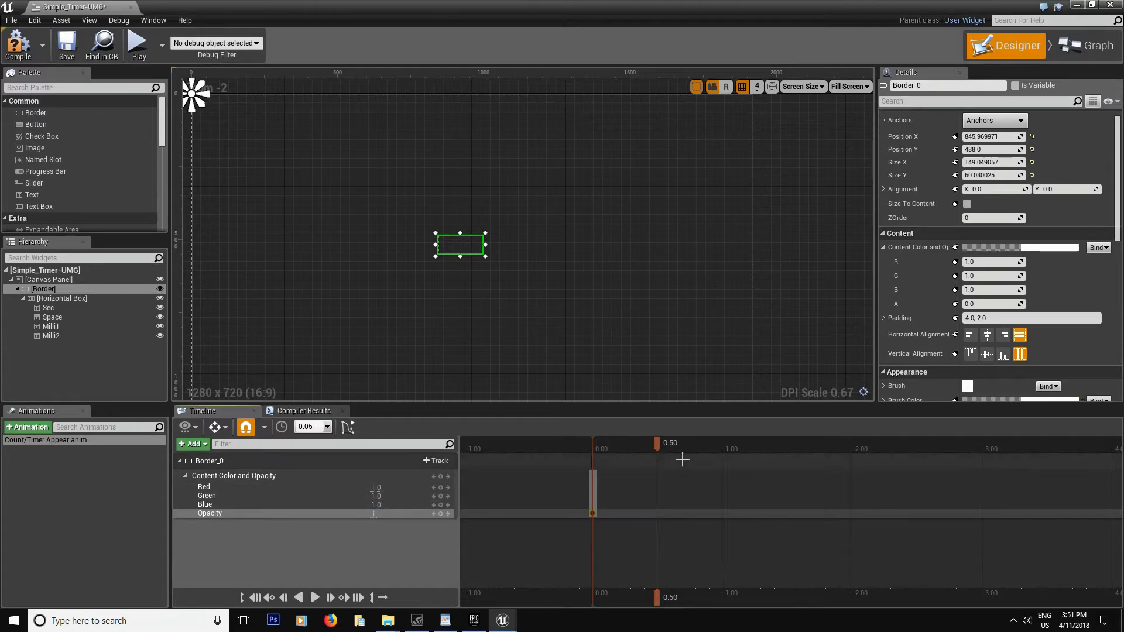
pyautogui.click(721, 444)
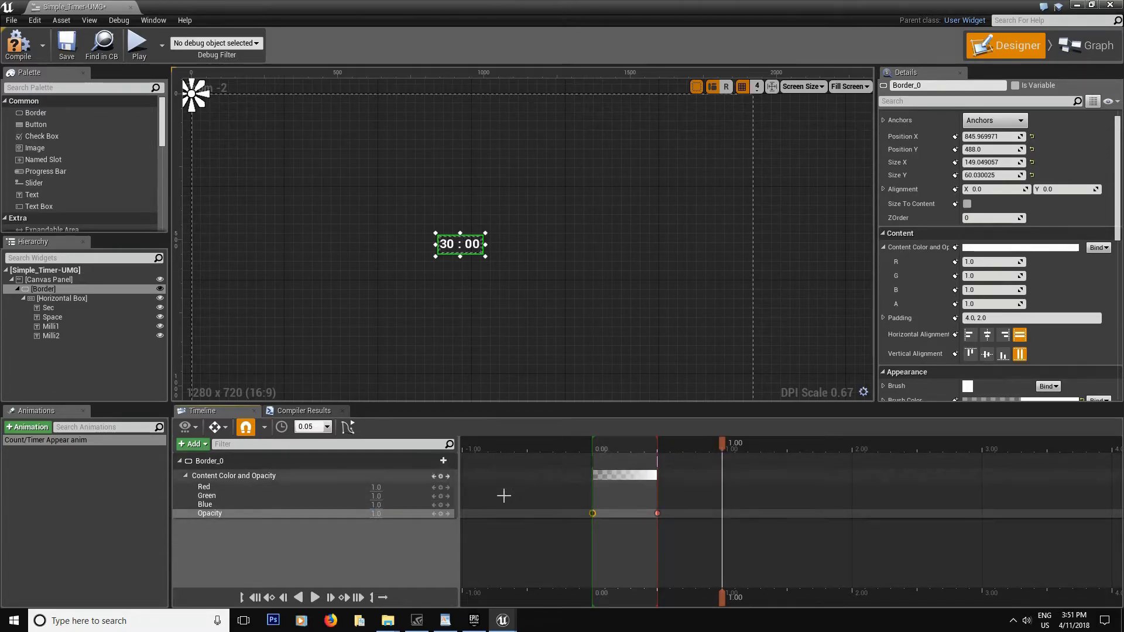
pyautogui.click(440, 513)
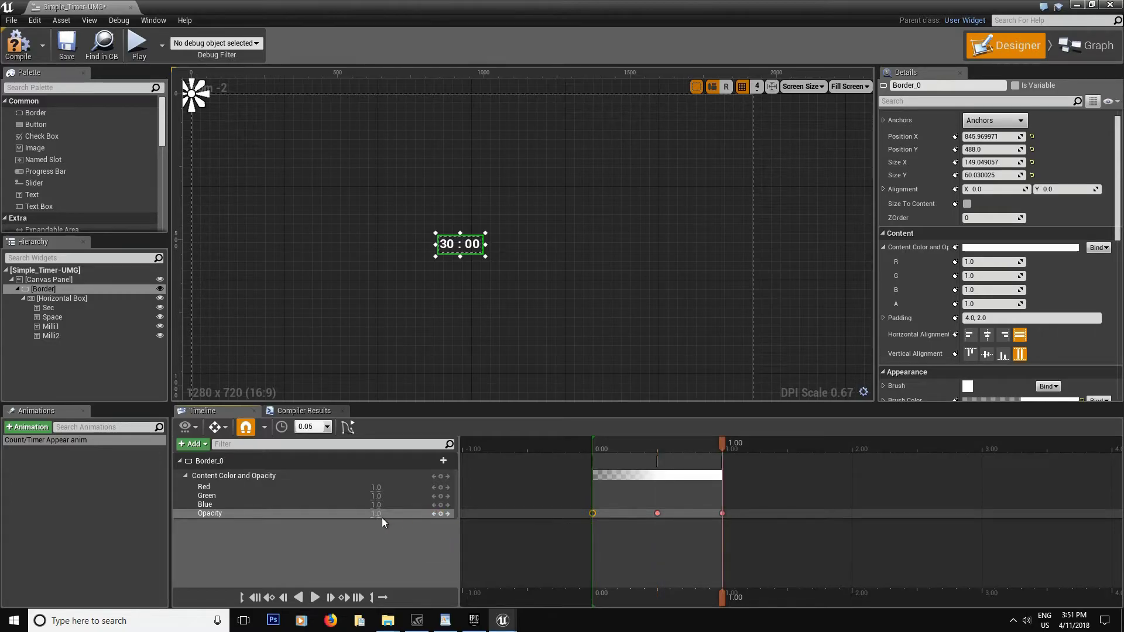
pyautogui.click(375, 514)
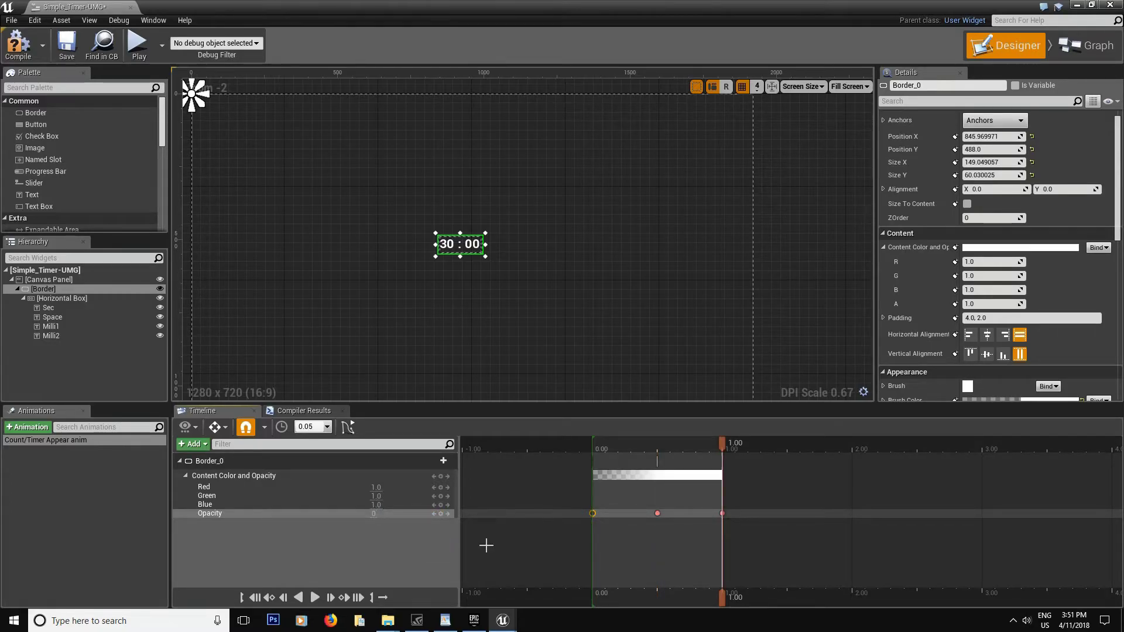
pyautogui.write('0')
pyautogui.press('Return')
# - Key opacity 1 at 1.35 and 0 at 1.75
pyautogui.click(785, 443)
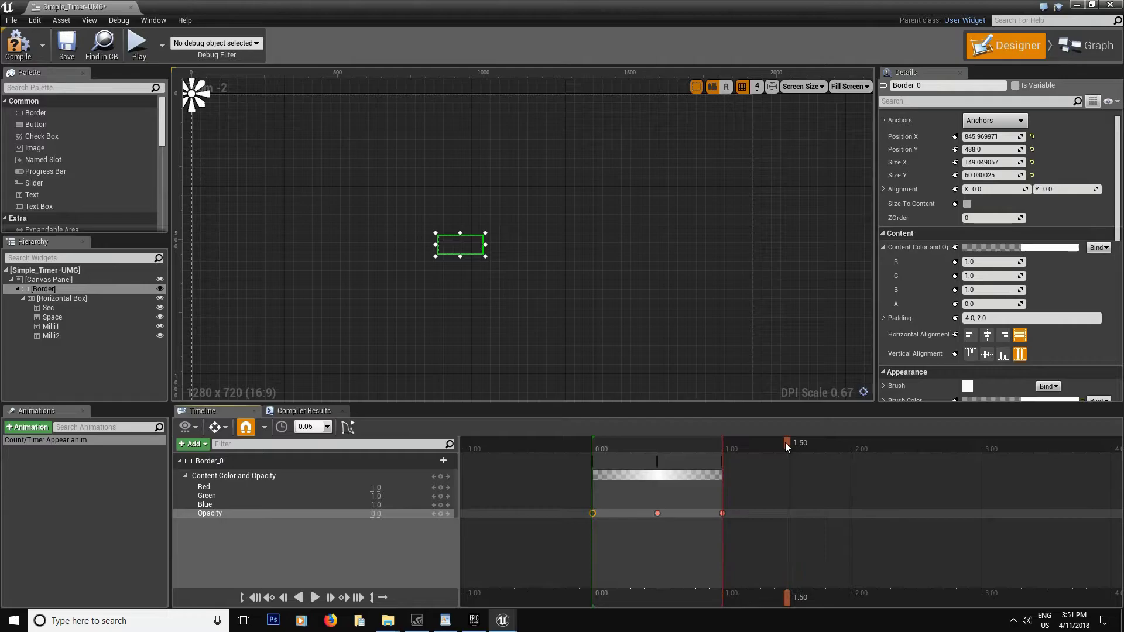
pyautogui.click(767, 442)
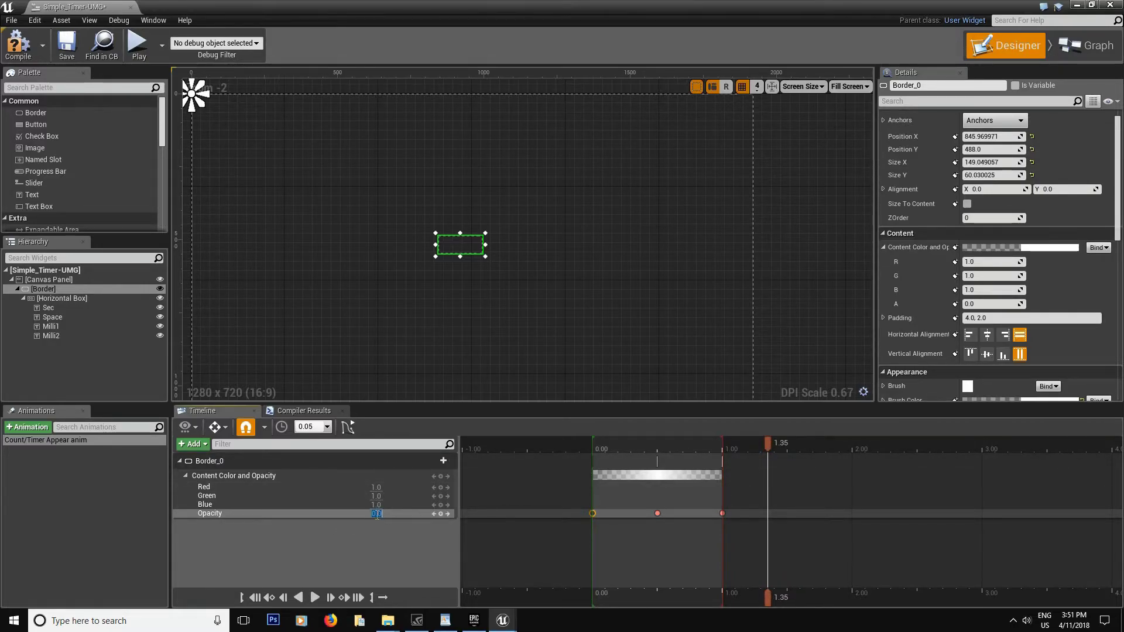
pyautogui.write('1')
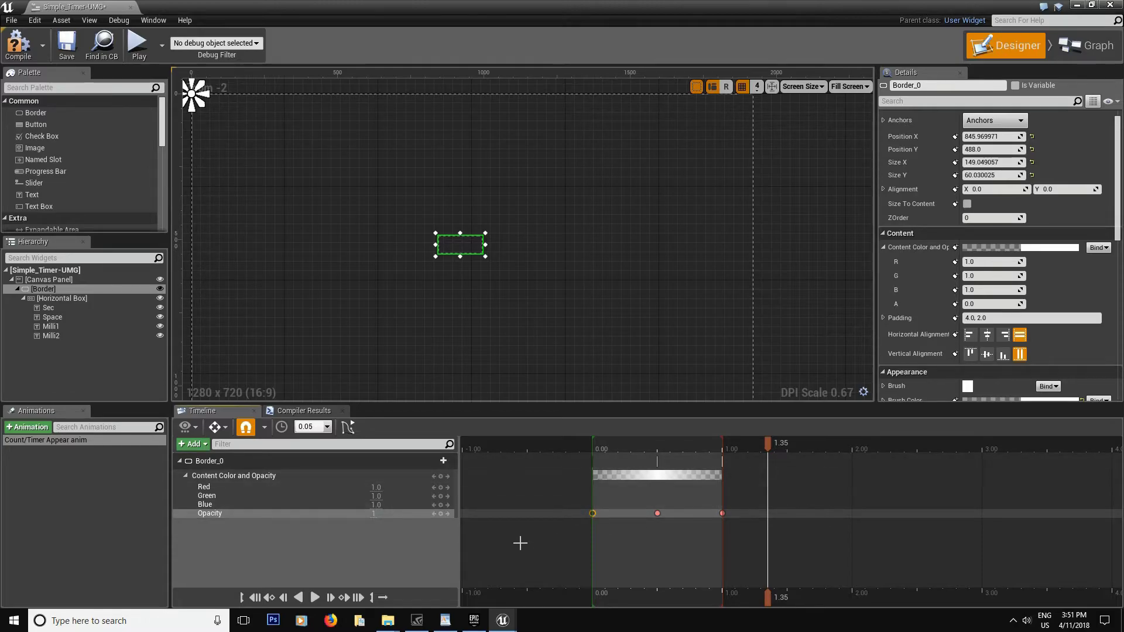
pyautogui.press('Return')
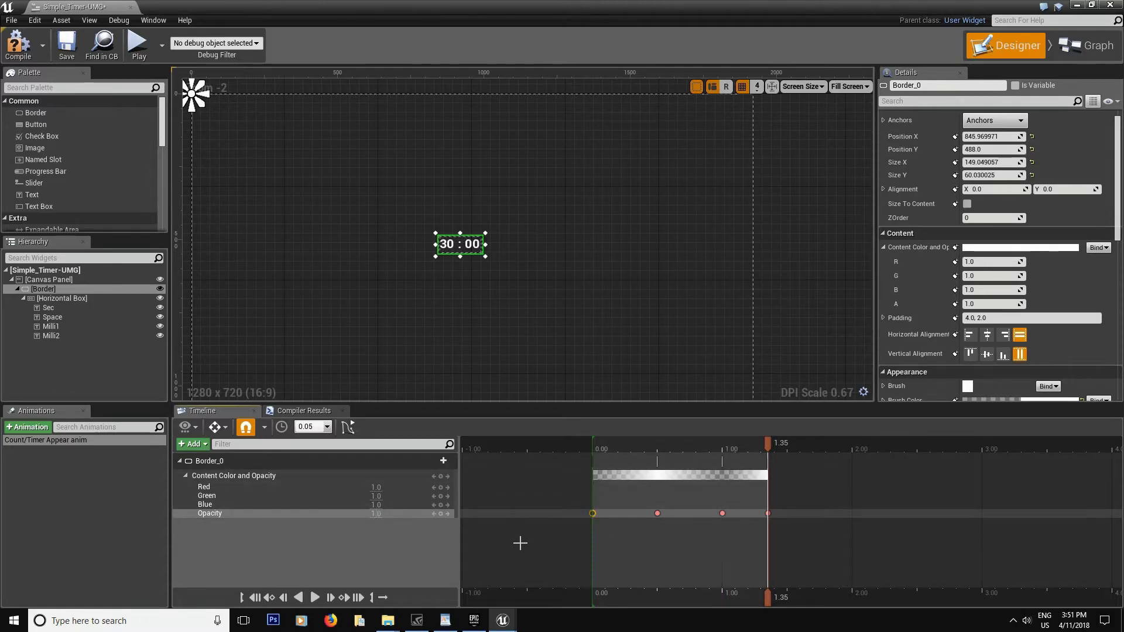
pyautogui.click(803, 445)
pyautogui.click(812, 447)
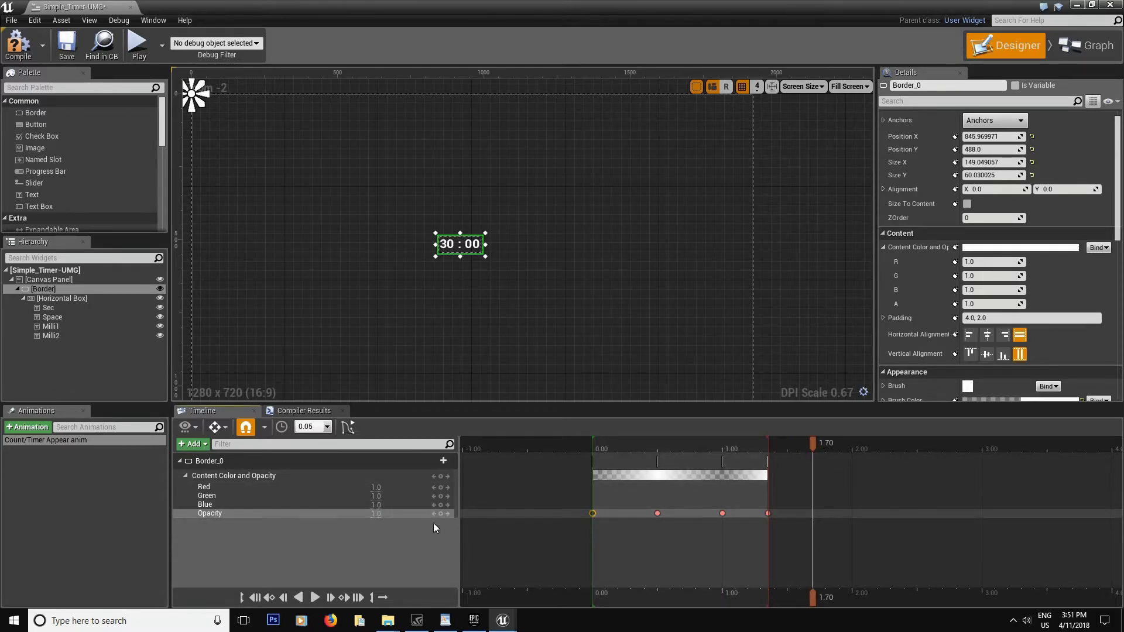
pyautogui.click(803, 444)
pyautogui.click(818, 447)
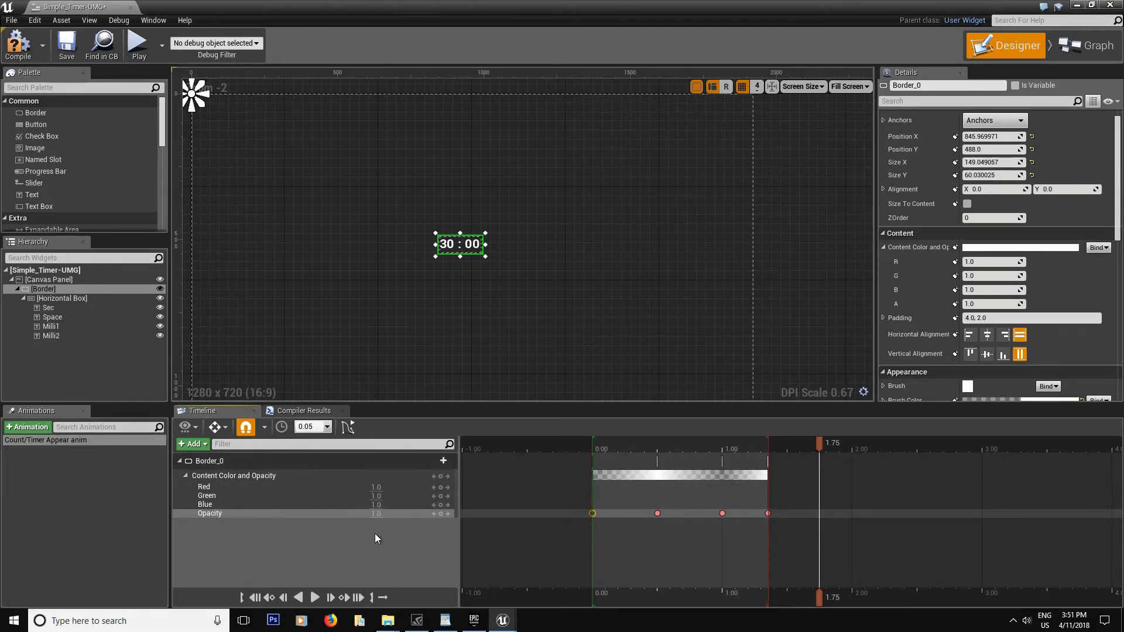
pyautogui.press('Return')
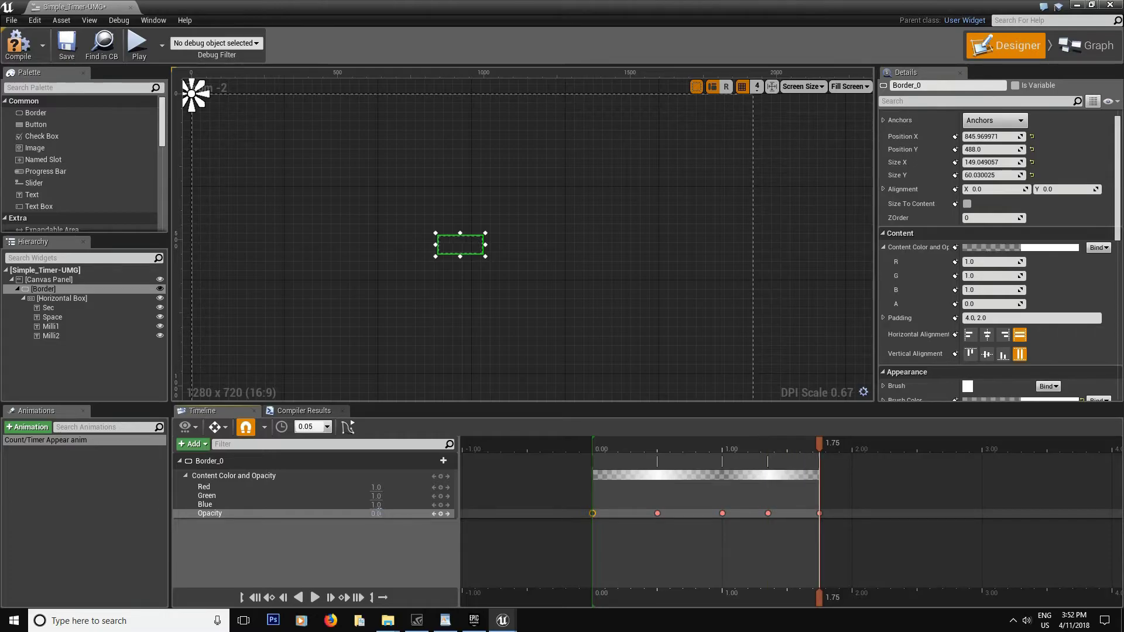
# - Key opacity 1 at 2.00 to finish the blink
pyautogui.click(852, 444)
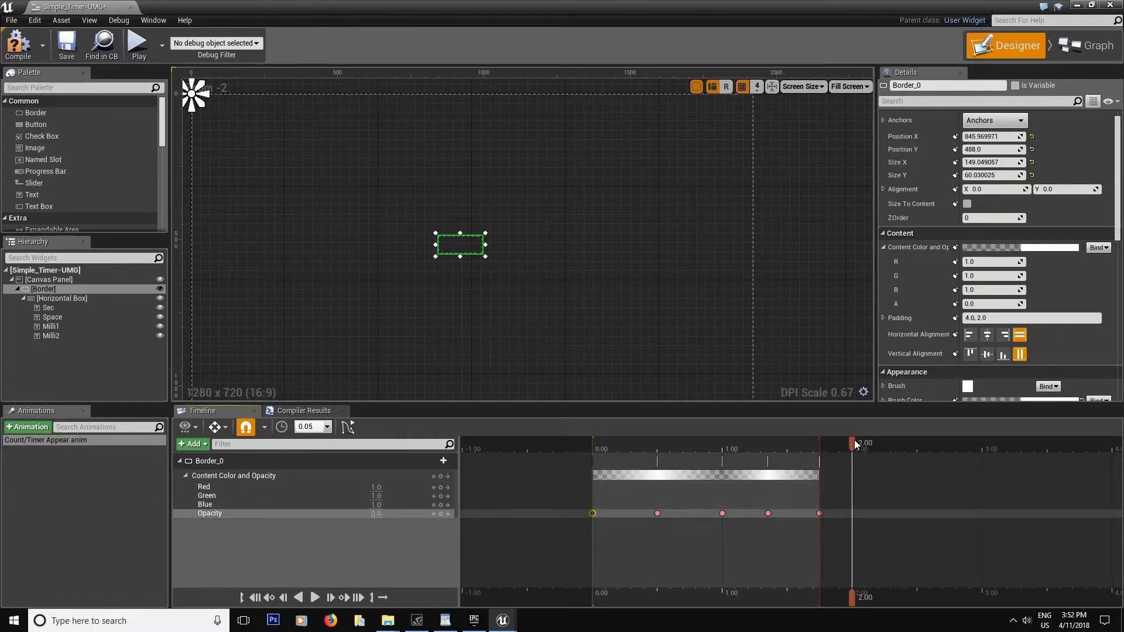
pyautogui.click(375, 513)
pyautogui.write('1')
pyautogui.press('Return')
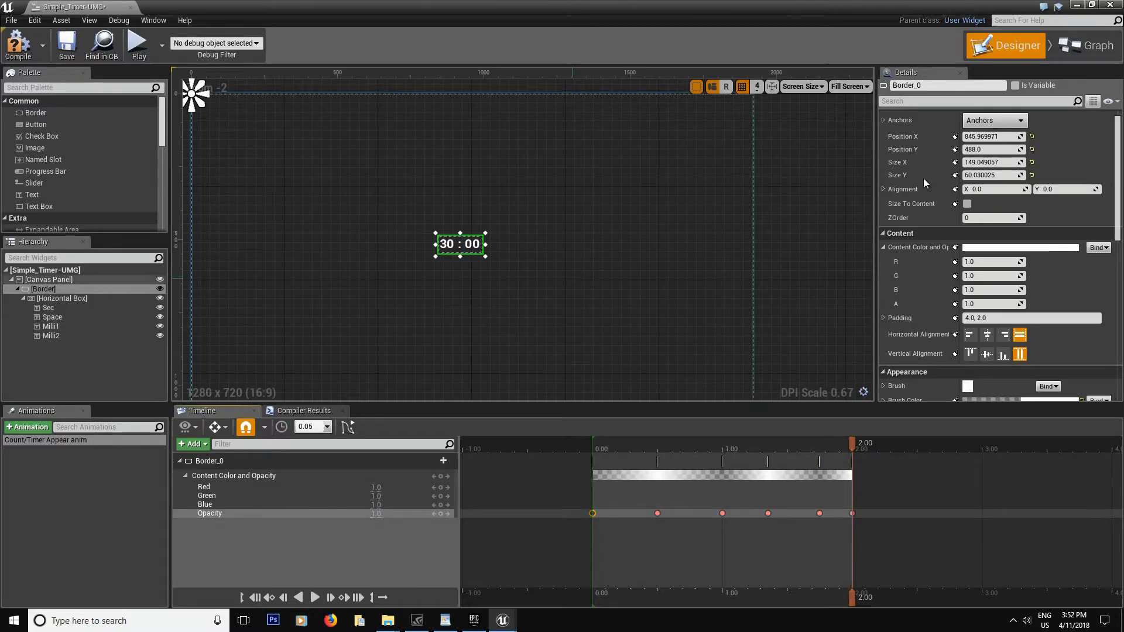
pyautogui.scroll(-2, 927, 301)
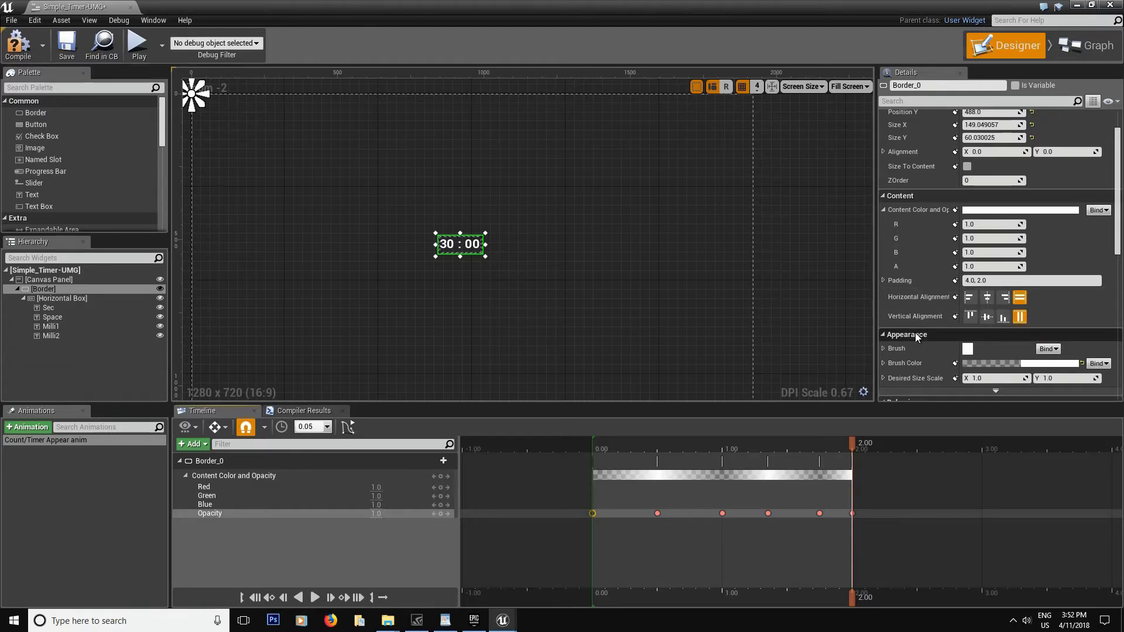
pyautogui.scroll(-2, 925, 328)
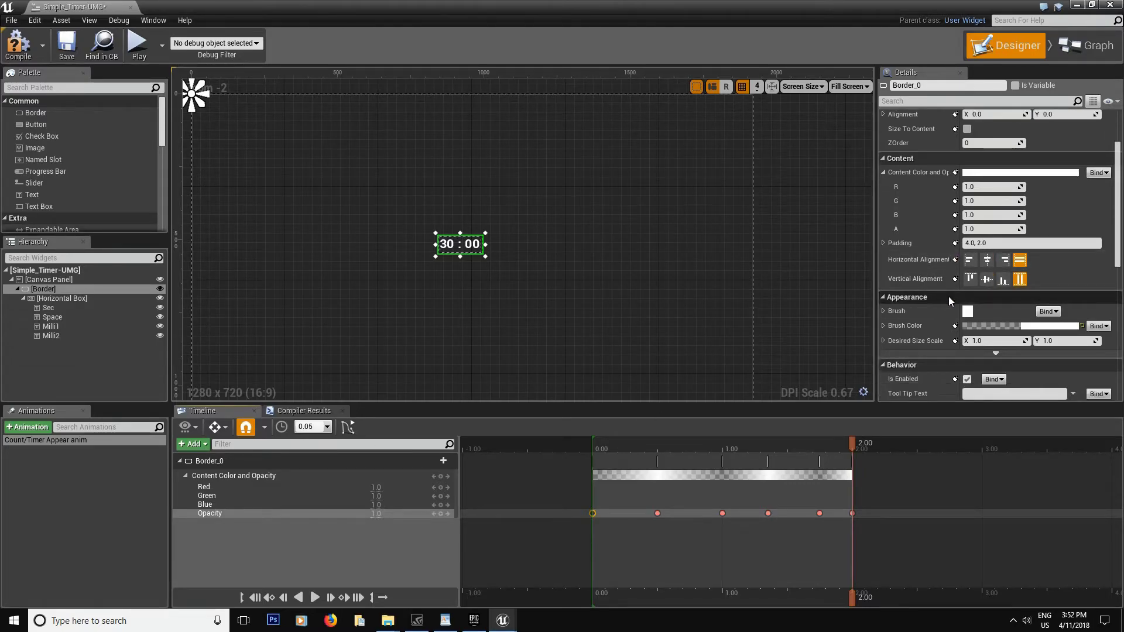
# - Add a Transform track for Border_0, key it at 0.00 and 2.00, and expand its sub-tracks
pyautogui.scroll(-7, 911, 325)
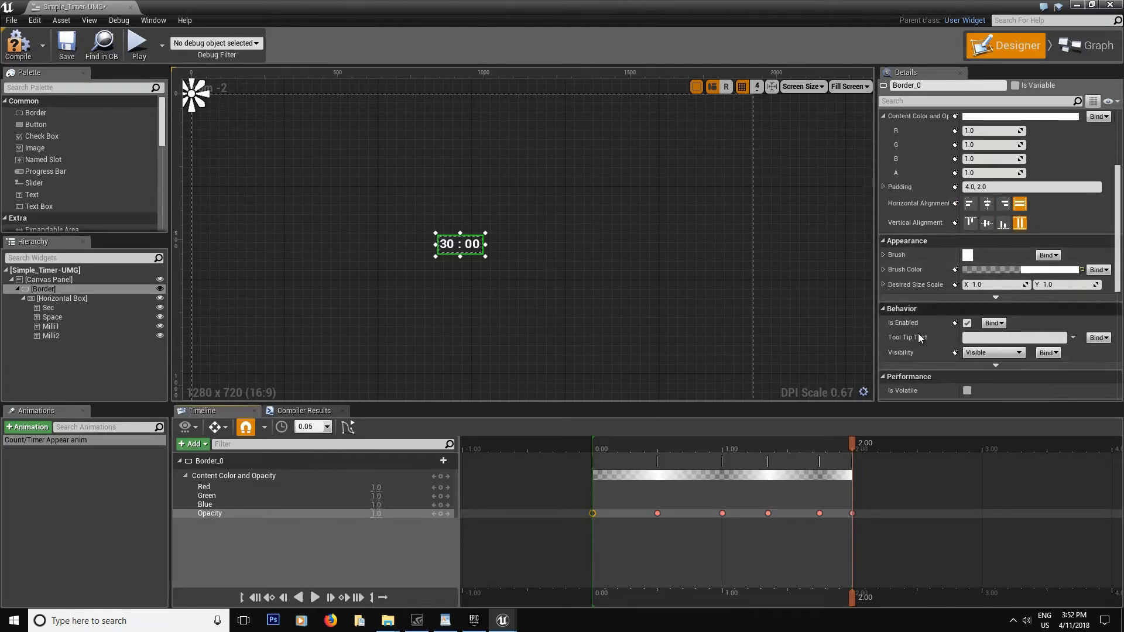
pyautogui.scroll(-4, 918, 329)
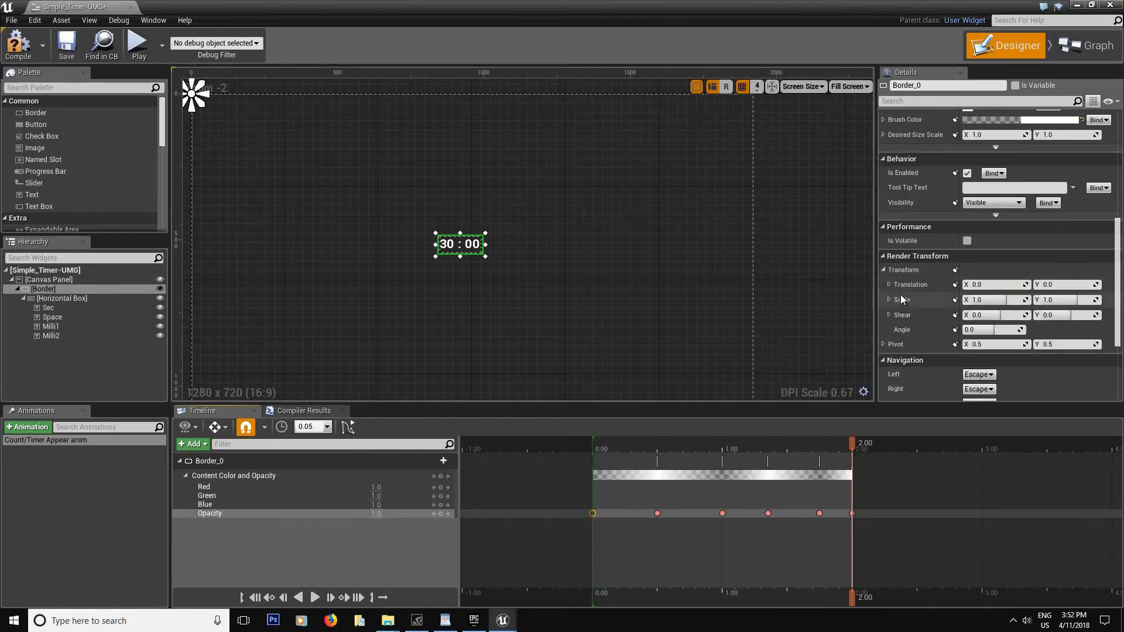
pyautogui.click(956, 271)
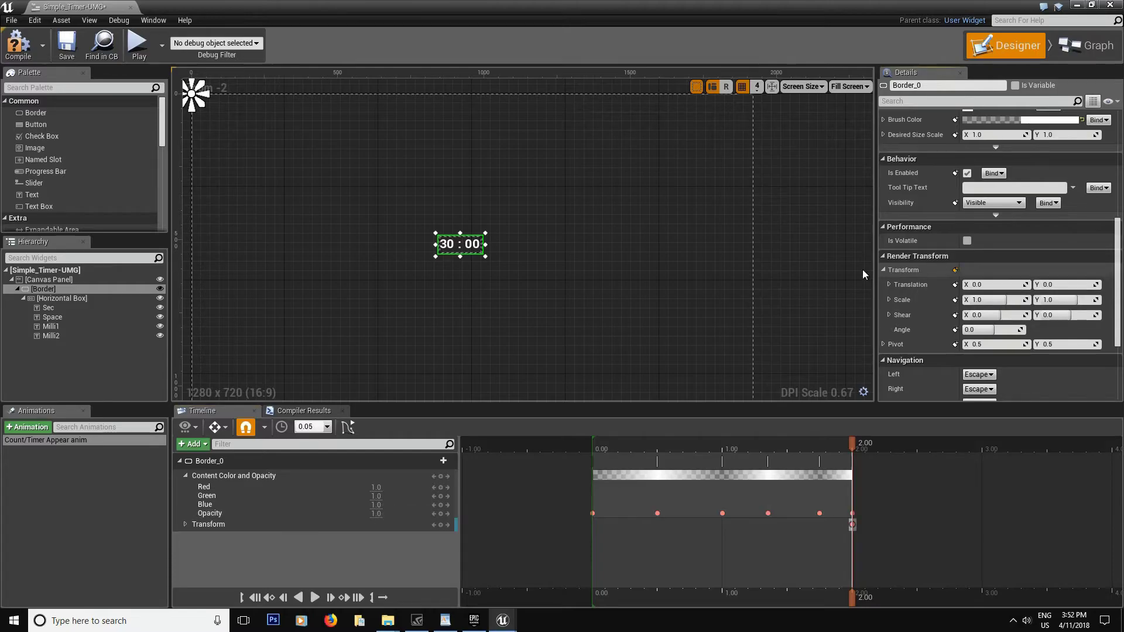
pyautogui.click(183, 525)
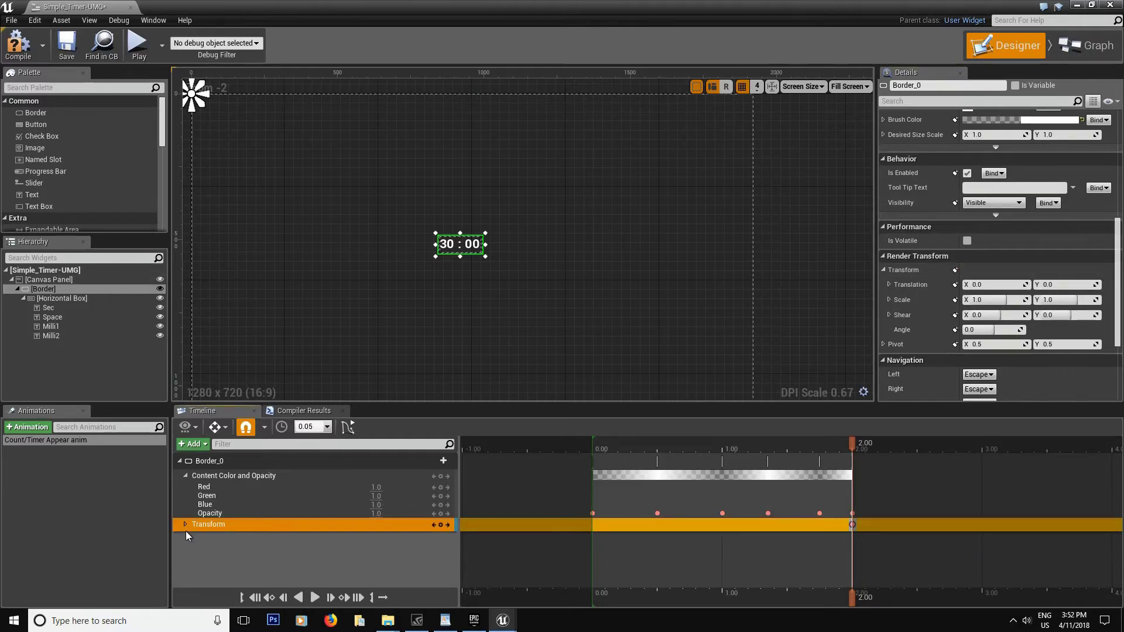
pyautogui.click(185, 525)
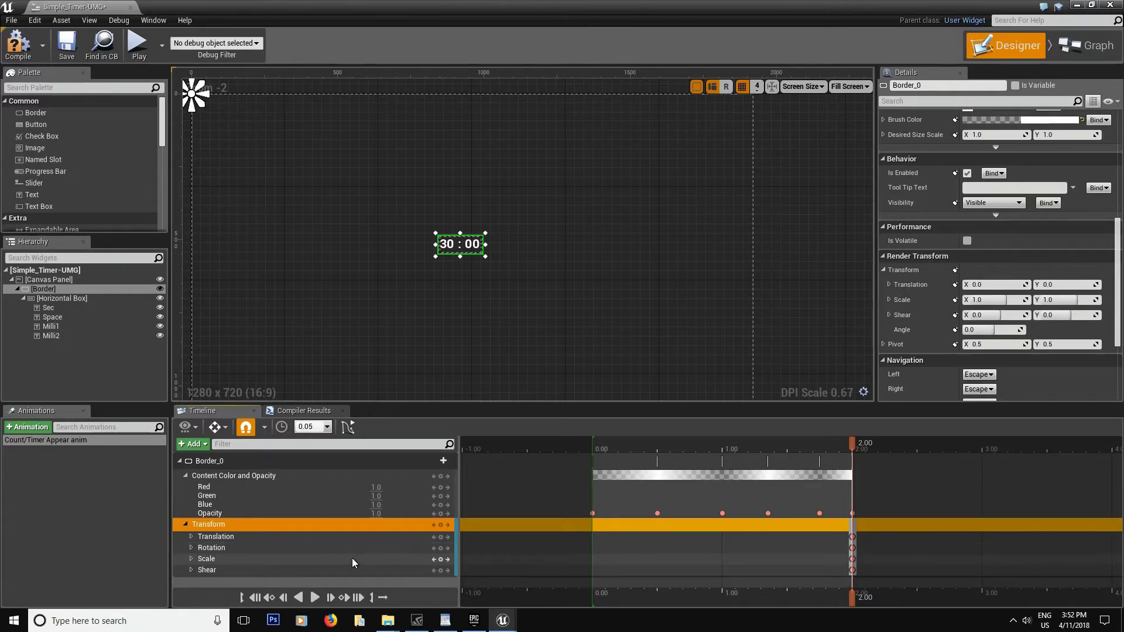
pyautogui.click(592, 446)
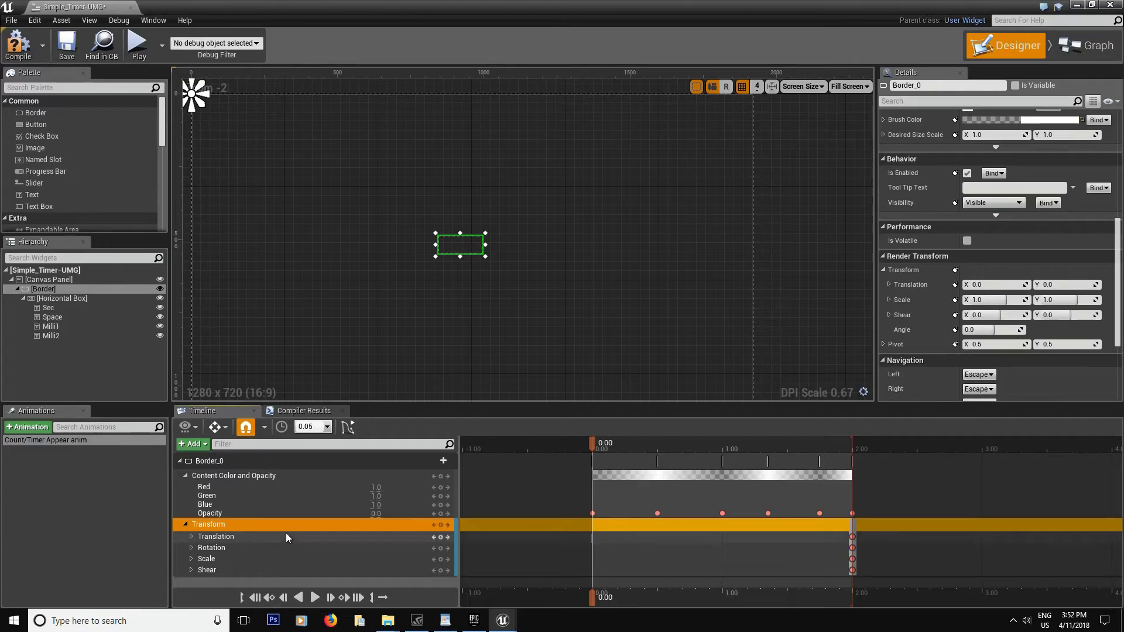
pyautogui.click(441, 525)
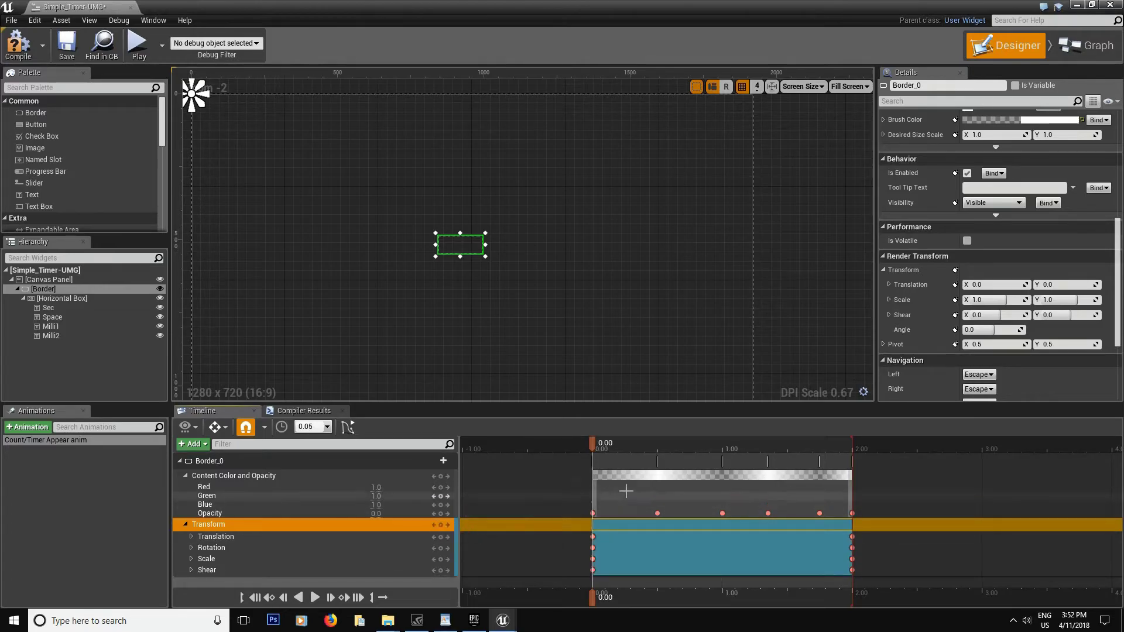
pyautogui.click(852, 446)
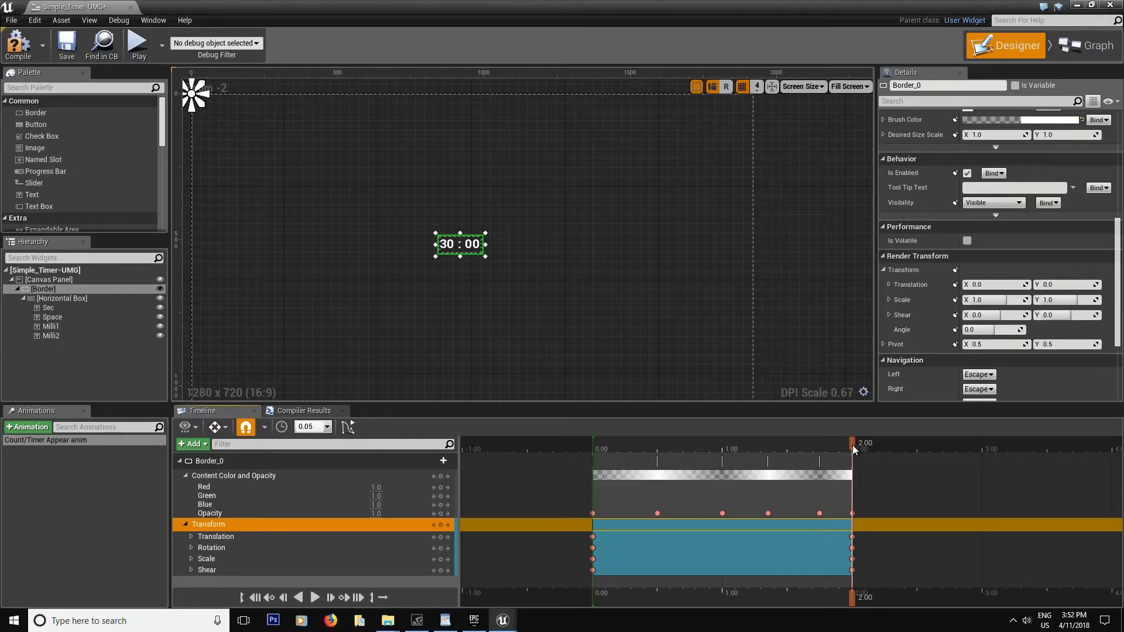
# - Set the Transform Scale X and Y to 1.5 at the 2.00 key
pyautogui.click(191, 558)
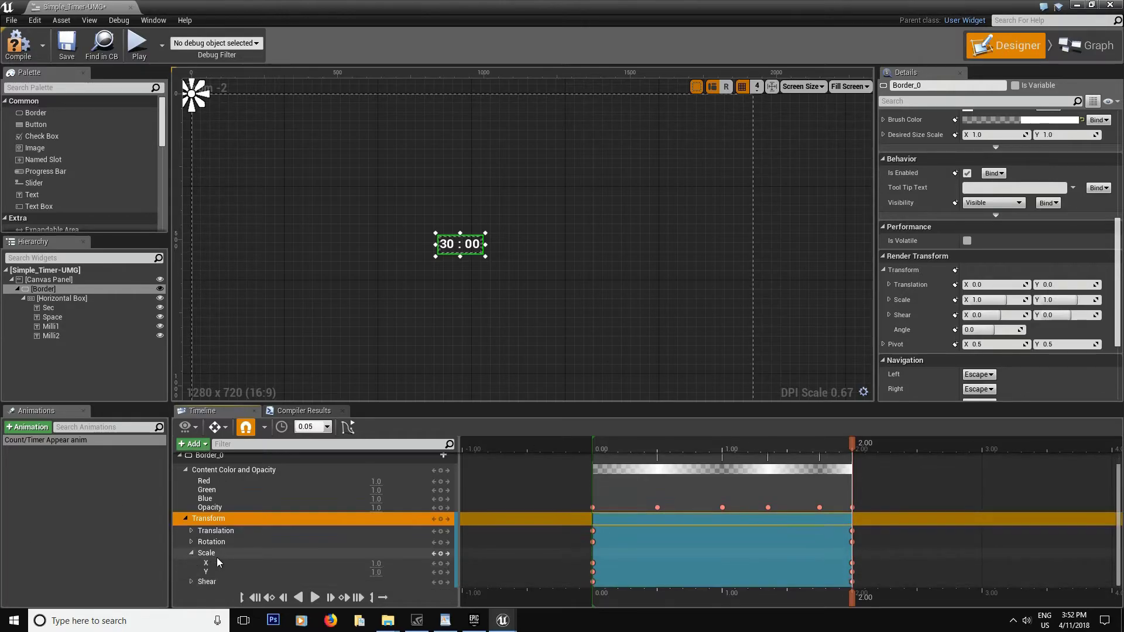
pyautogui.click(375, 564)
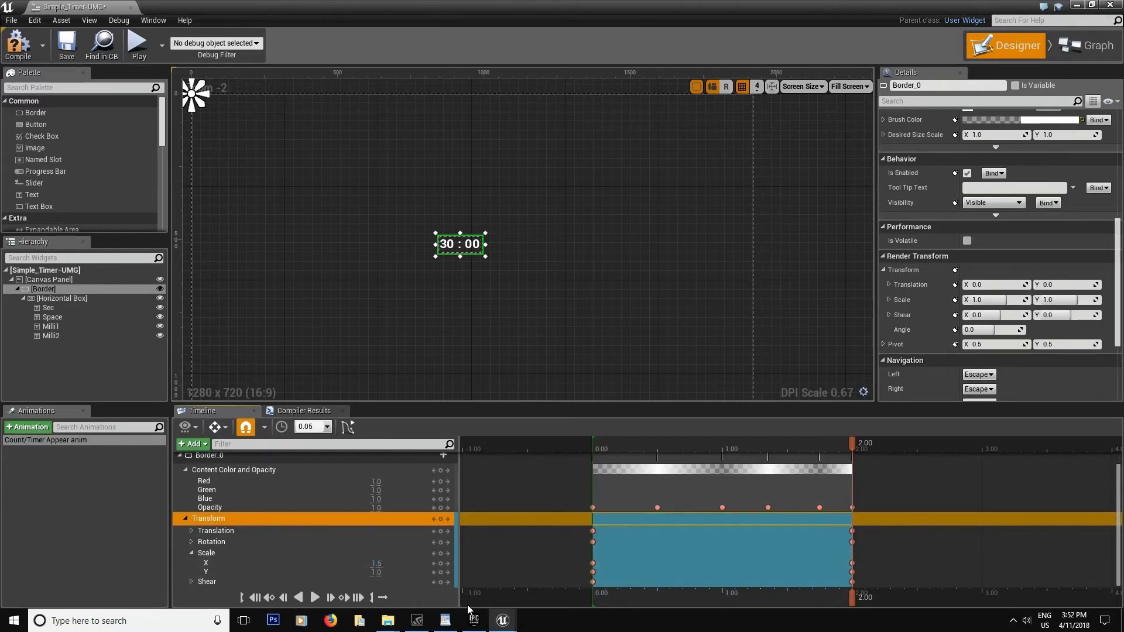
pyautogui.write('1.5')
pyautogui.press('Tab')
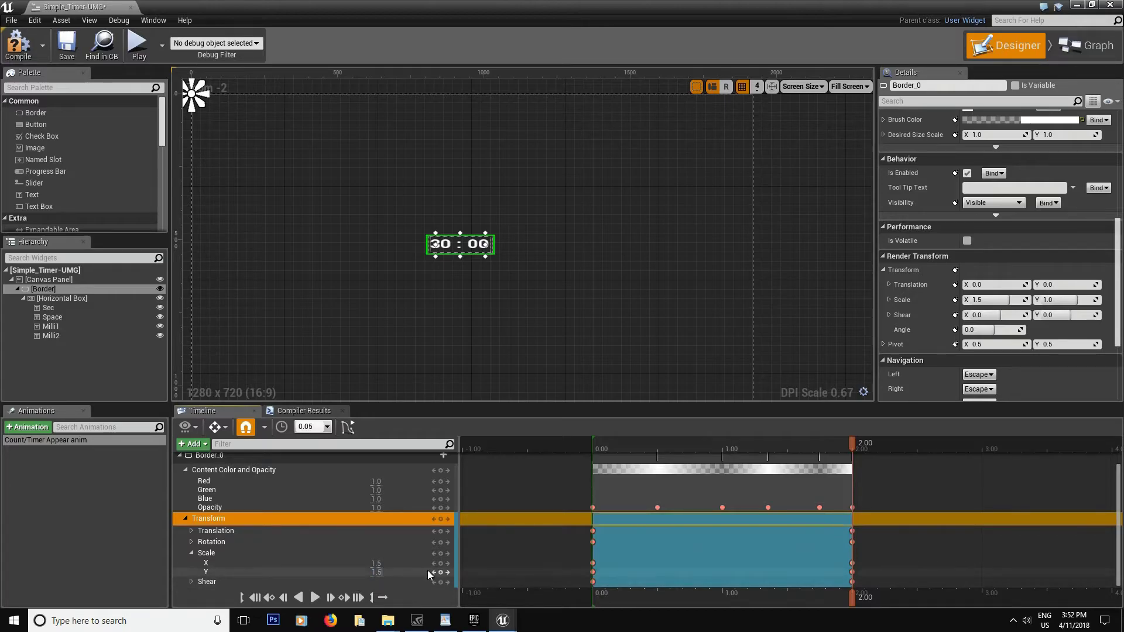
pyautogui.press('Return')
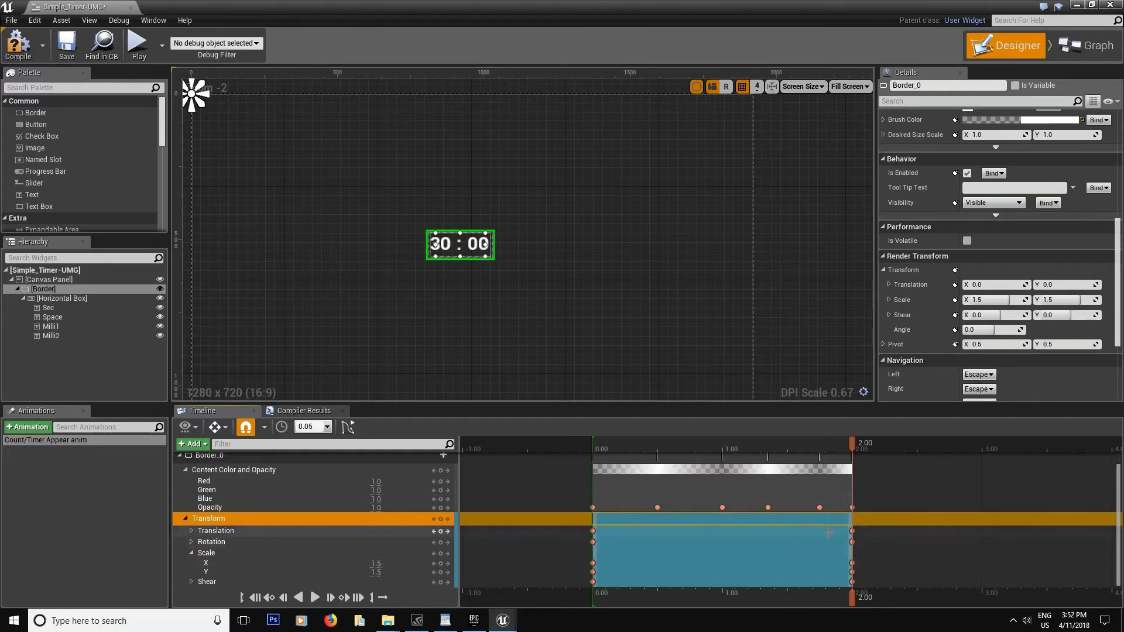
# - At 1.45 seconds, set the Border's Translation Y to -400, then adjust it to about -424
pyautogui.click(786, 450)
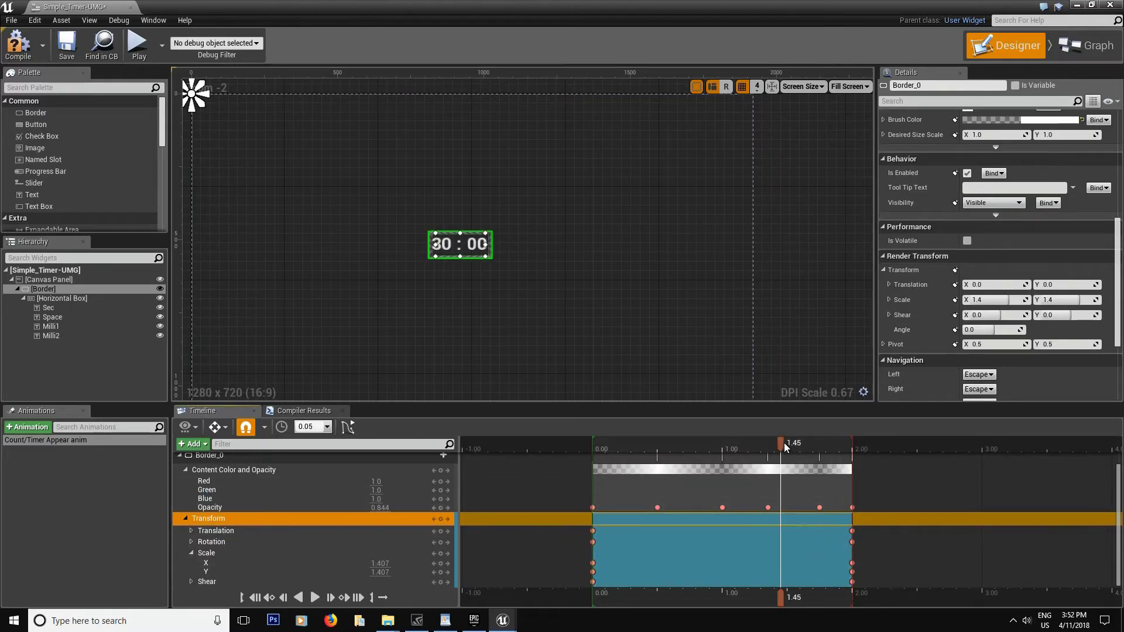
pyautogui.click(191, 531)
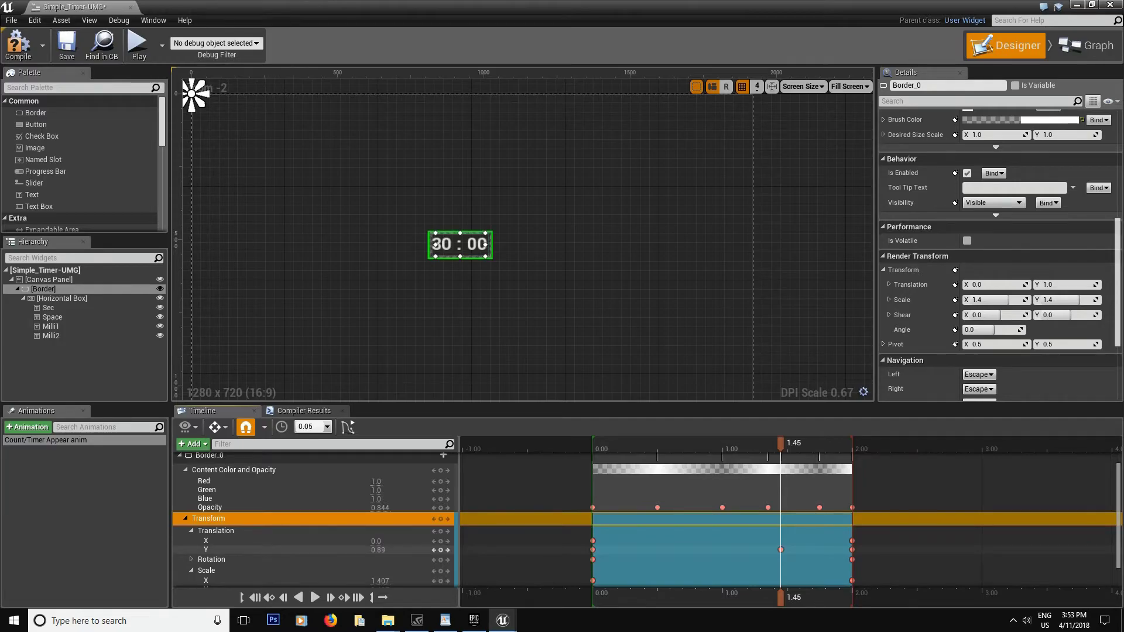
pyautogui.moveTo(378, 550)
pyautogui.mouseDown()
pyautogui.moveTo(392, 549)
pyautogui.moveTo(319, 549)
pyautogui.moveTo(381, 549)
pyautogui.mouseUp()
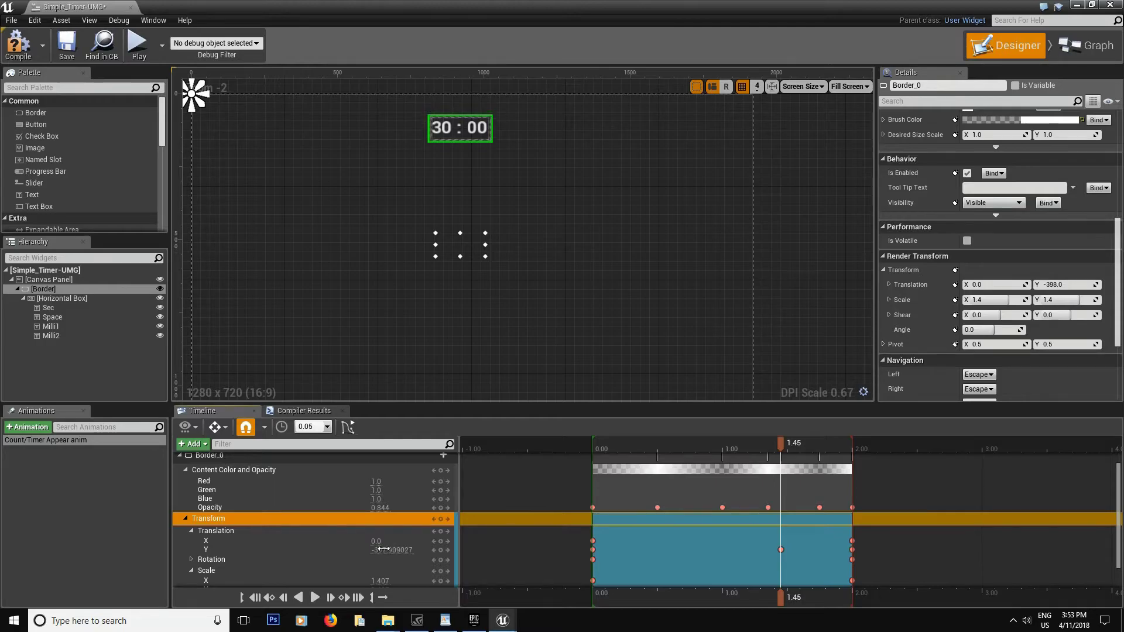
pyautogui.scroll(-2, 475, 269)
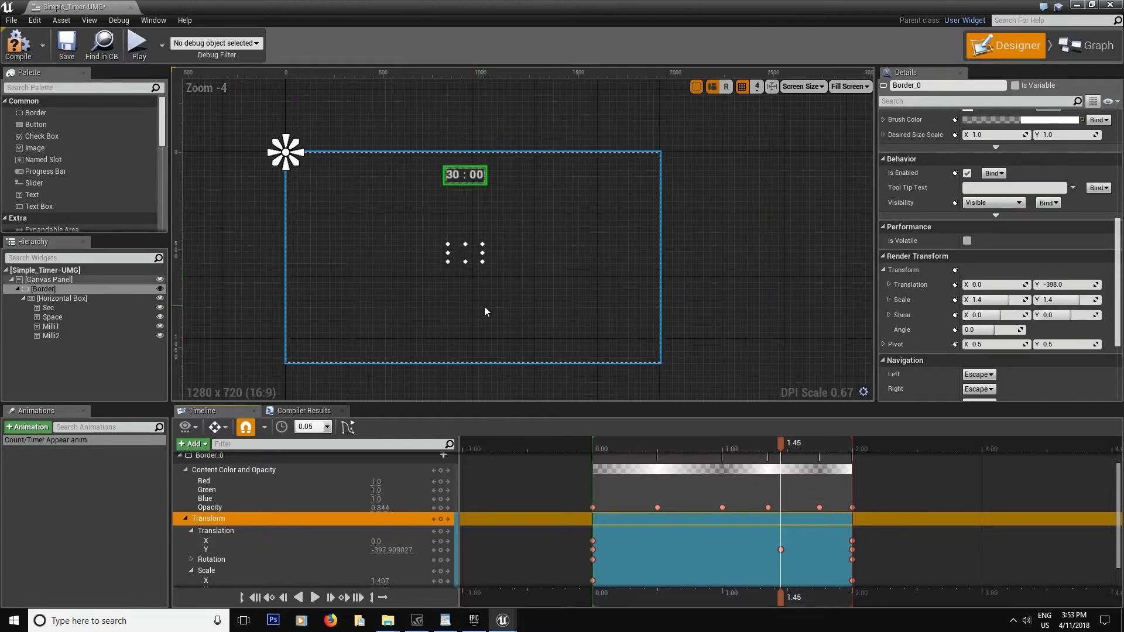
pyautogui.click(393, 550)
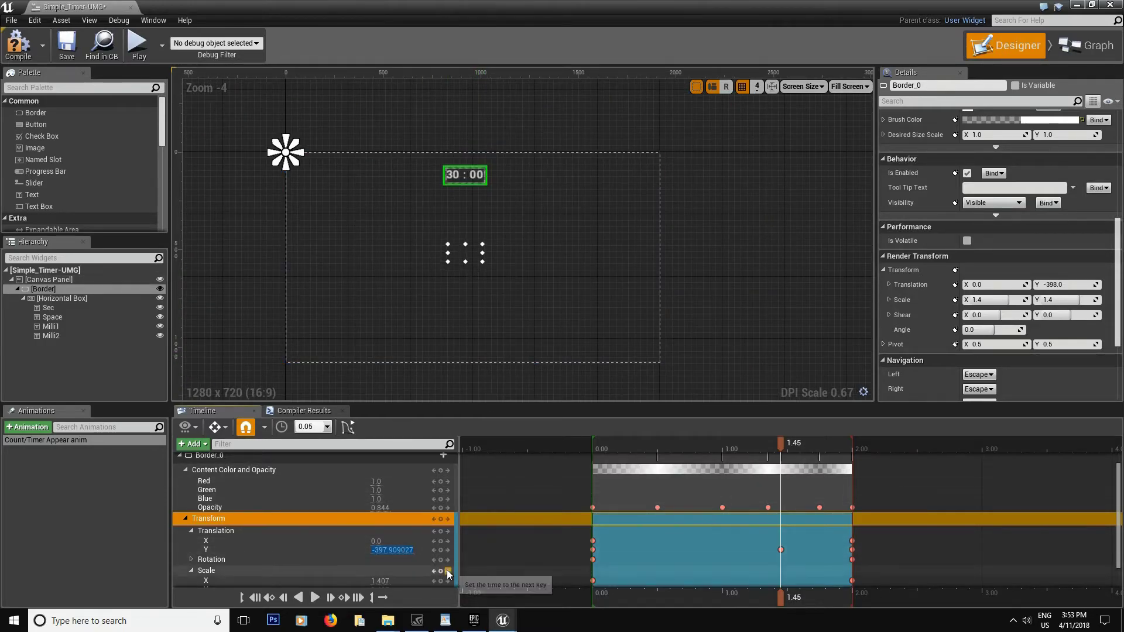
pyautogui.write('-400')
pyautogui.press('Return')
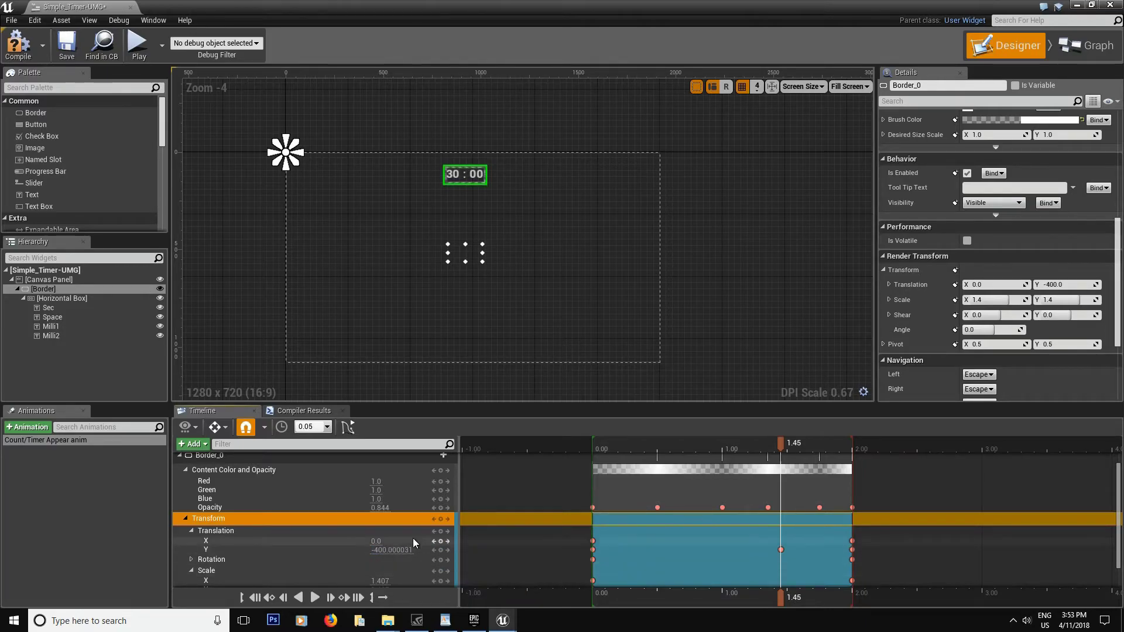
pyautogui.moveTo(395, 549); pyautogui.dragTo(381, 549)
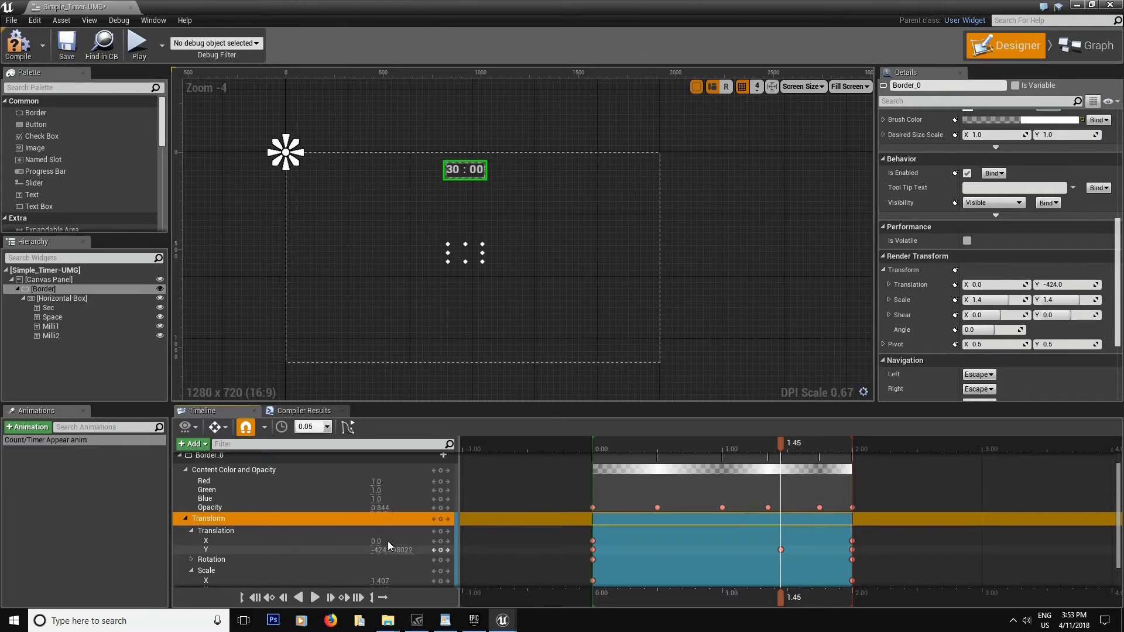
# - Compile the widget blueprint and play the appear animation from the start to preview it
pyautogui.click(18, 45)
pyautogui.click(66, 43)
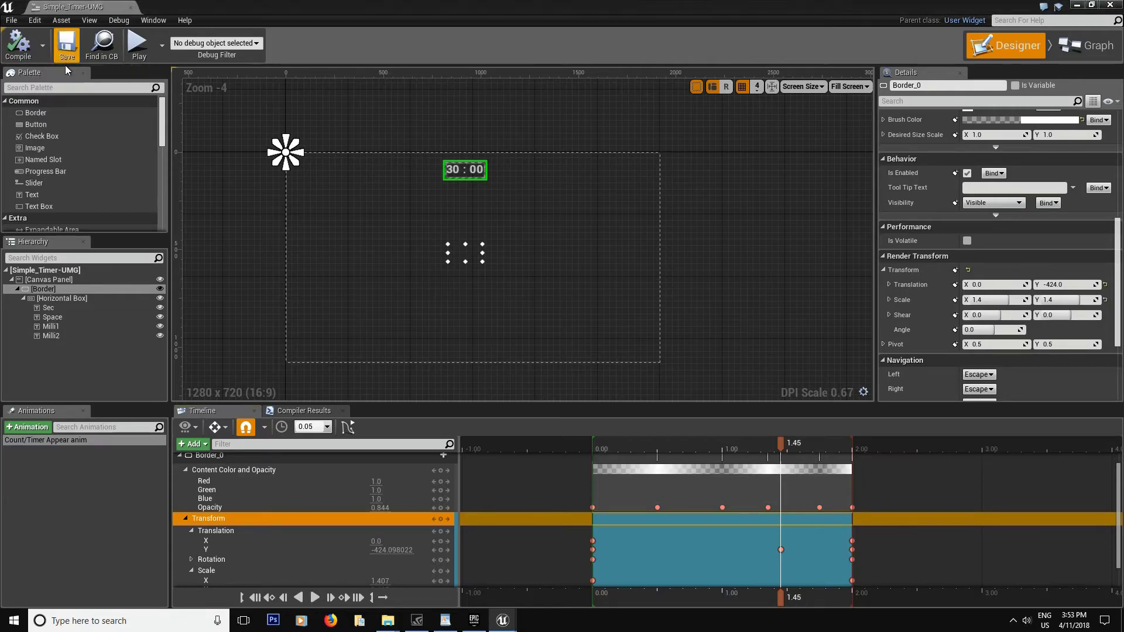
pyautogui.click(269, 598)
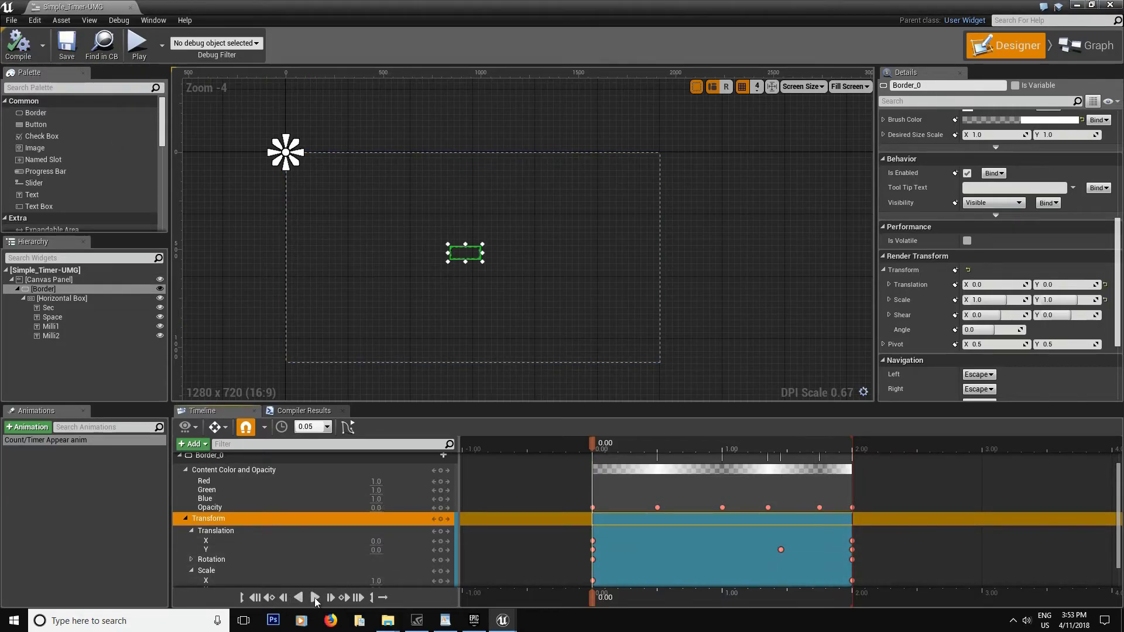
pyautogui.click(318, 598)
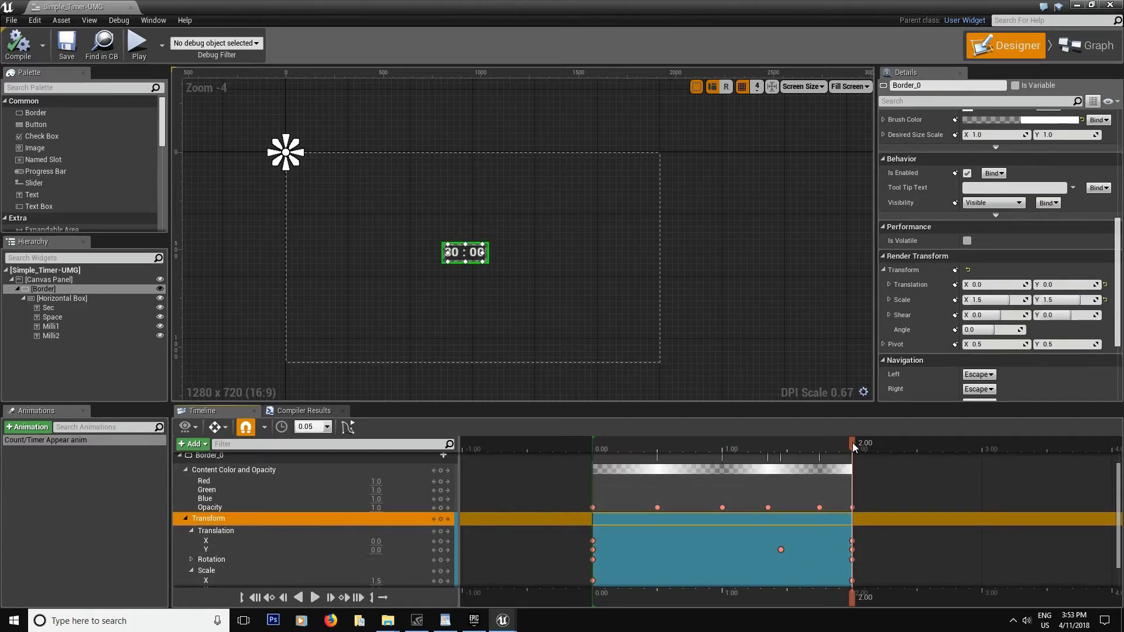
# - Delete the Translation Y key at 2.00, replay to verify, save, and switch to the Event Graph
pyautogui.click(851, 548)
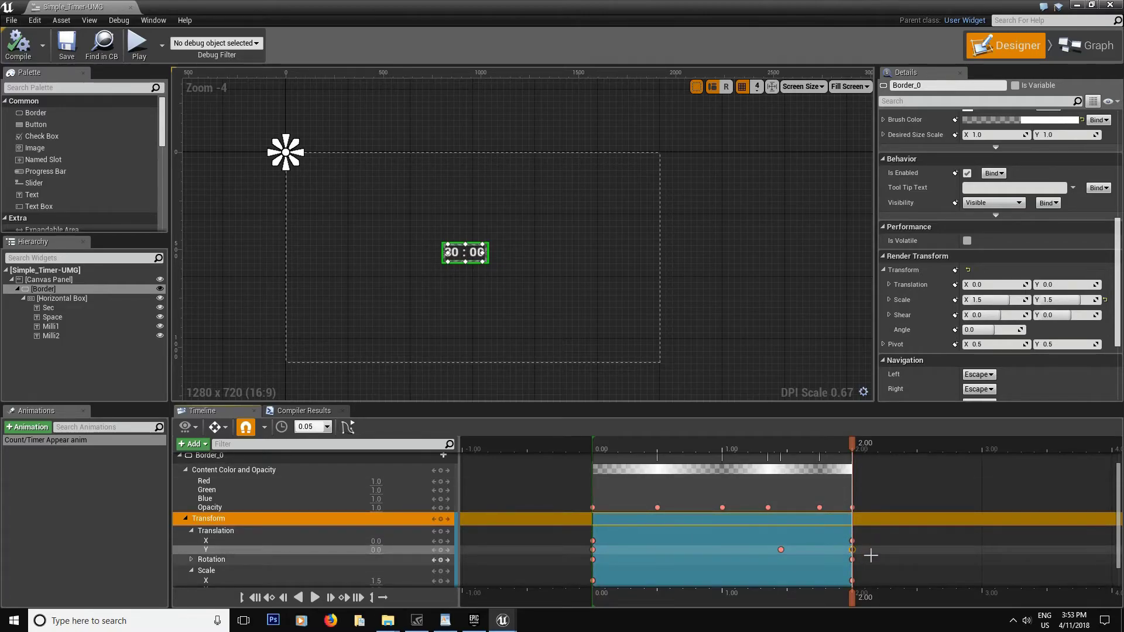
pyautogui.press('Delete')
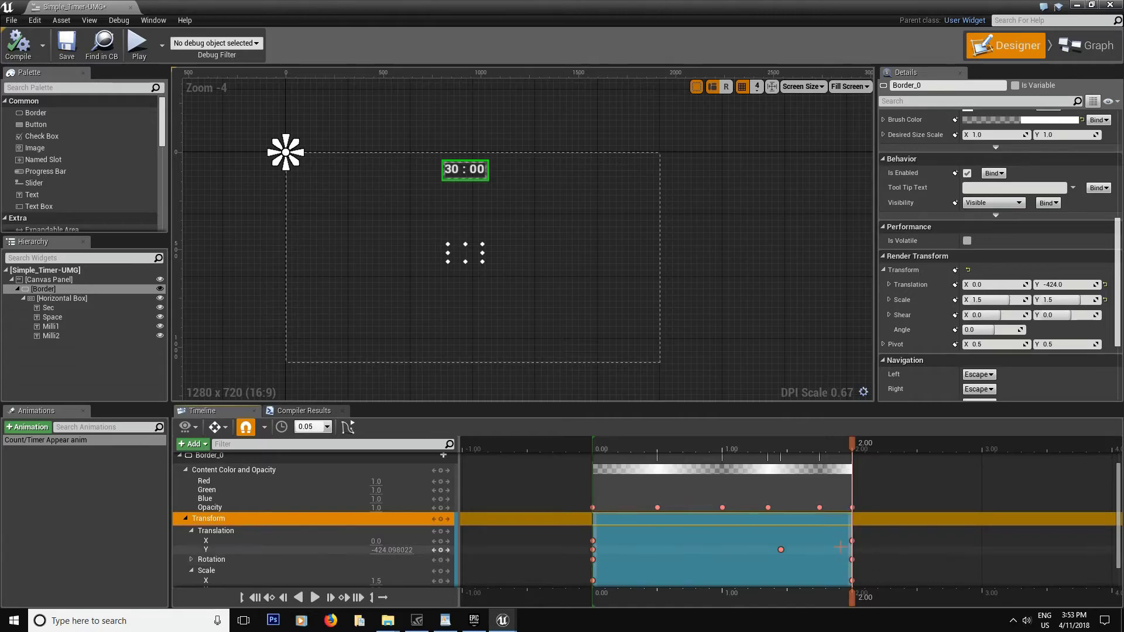
pyautogui.click(256, 597)
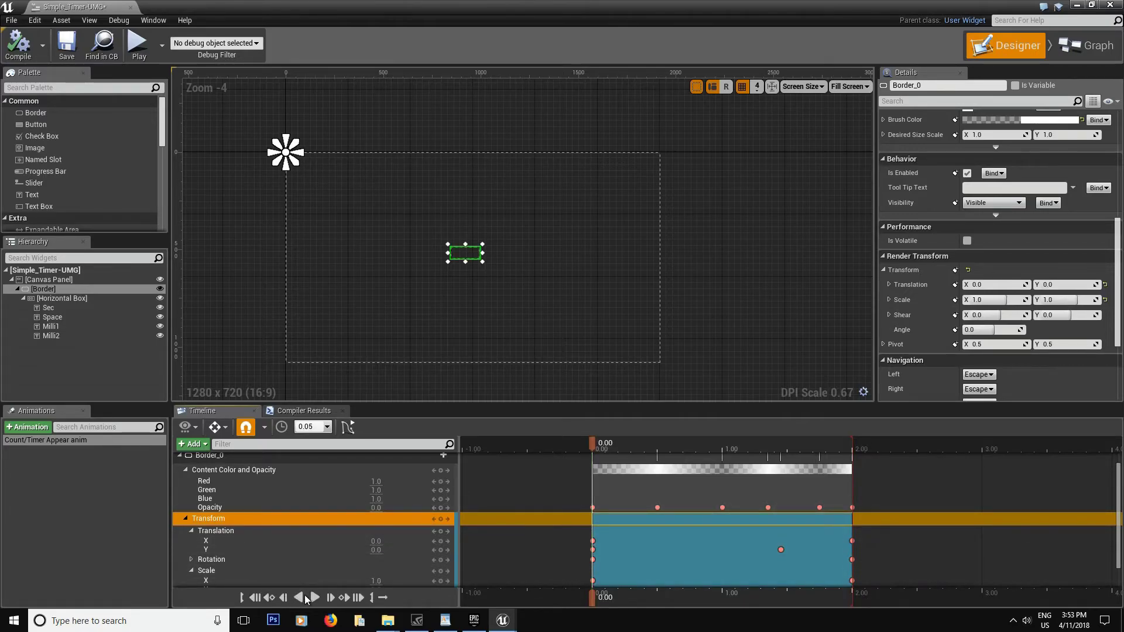
pyautogui.click(315, 597)
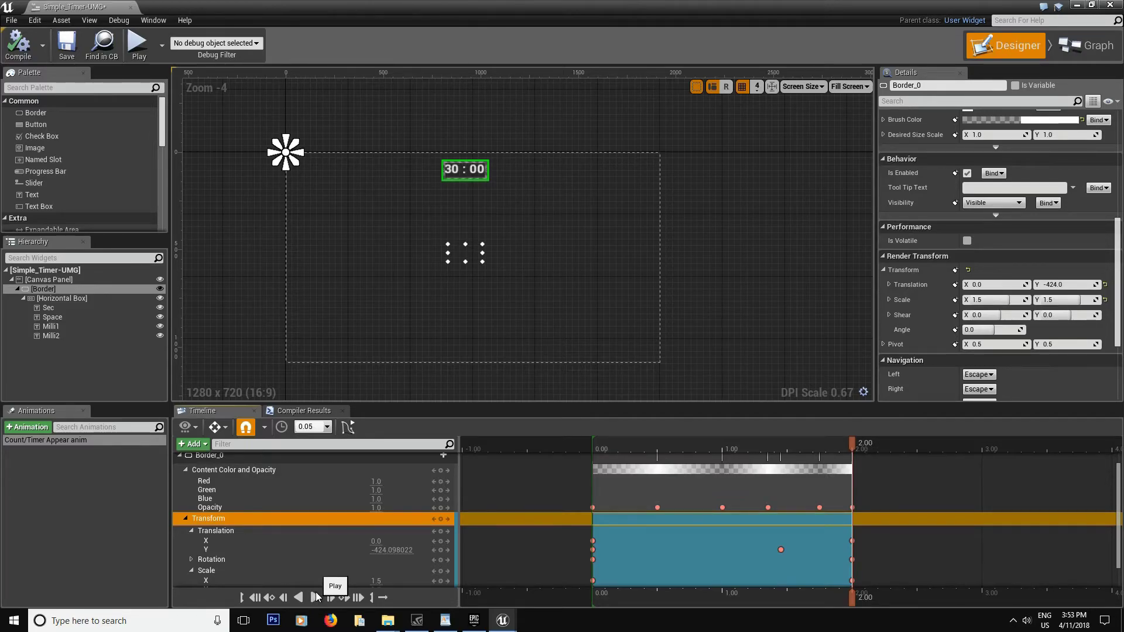
pyautogui.click(67, 45)
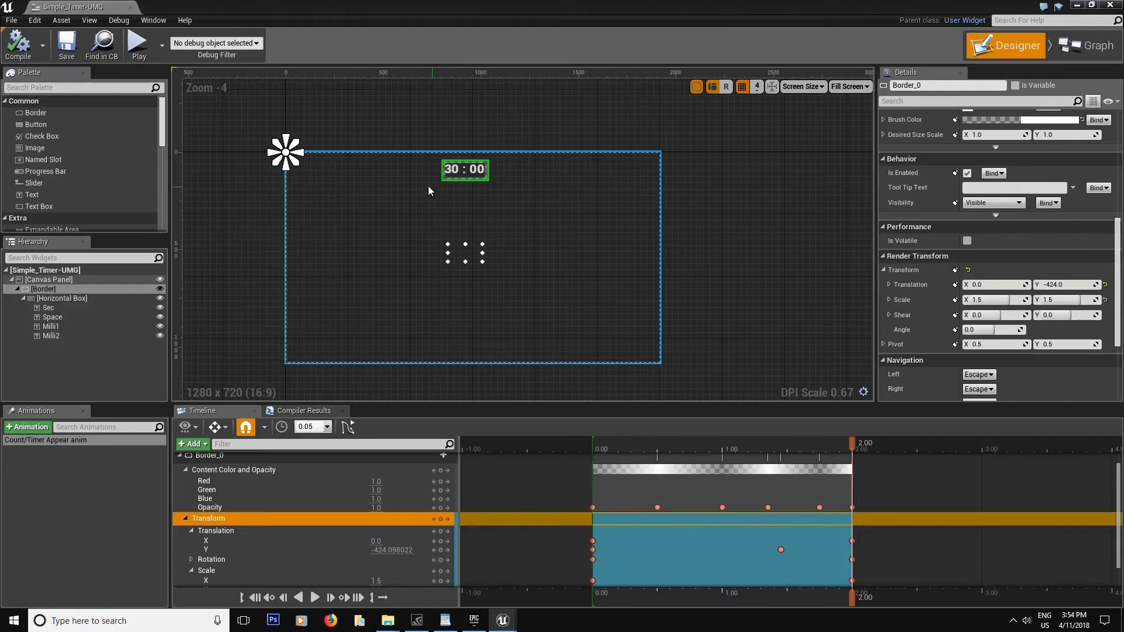
pyautogui.click(1076, 45)
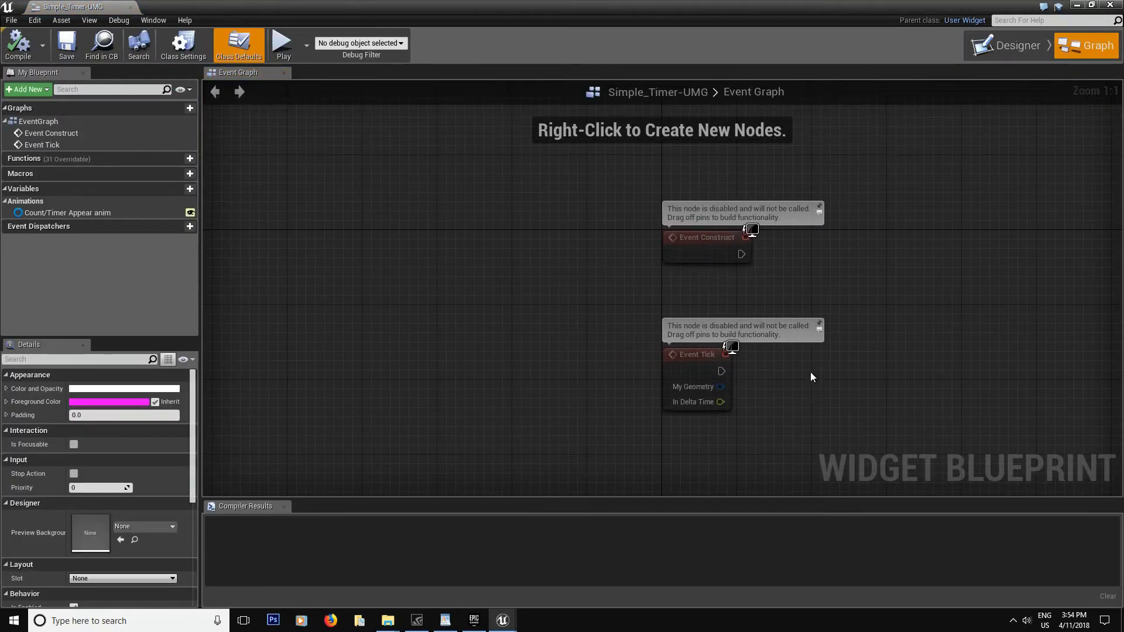
# - Delete Event Tick and connect a Cast To FirstPersonCharacter node to Event Construct
pyautogui.click(697, 381)
pyautogui.press('Delete')
pyautogui.moveTo(782, 288); pyautogui.dragTo(630, 335, button='right')
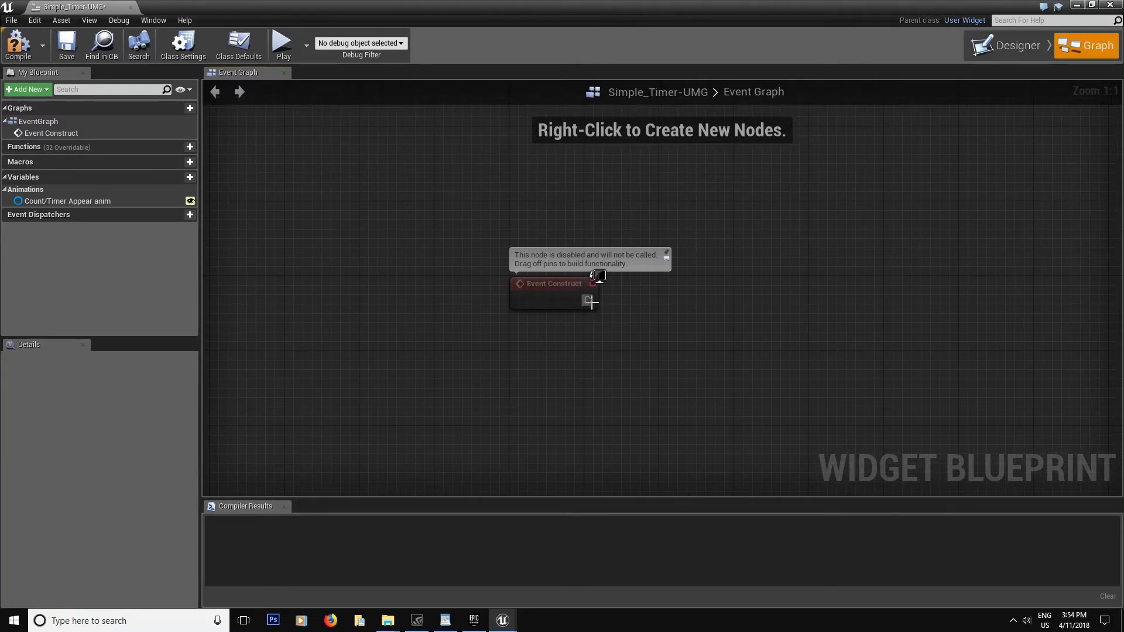
pyautogui.moveTo(589, 300); pyautogui.dragTo(693, 302)
pyautogui.write('cast to')
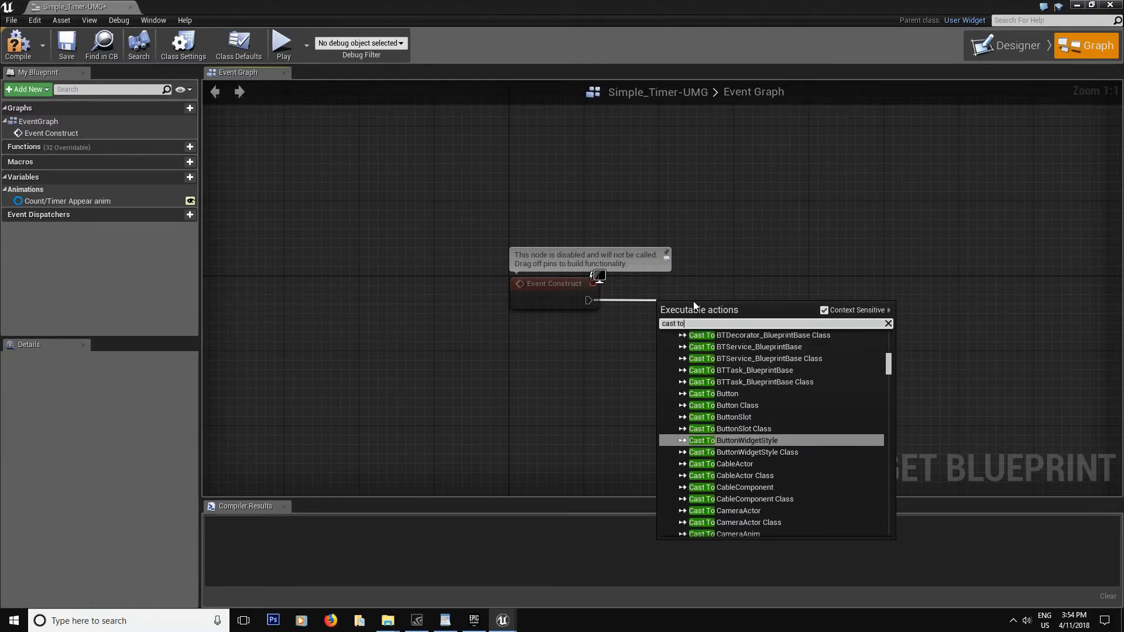
pyautogui.write(' first')
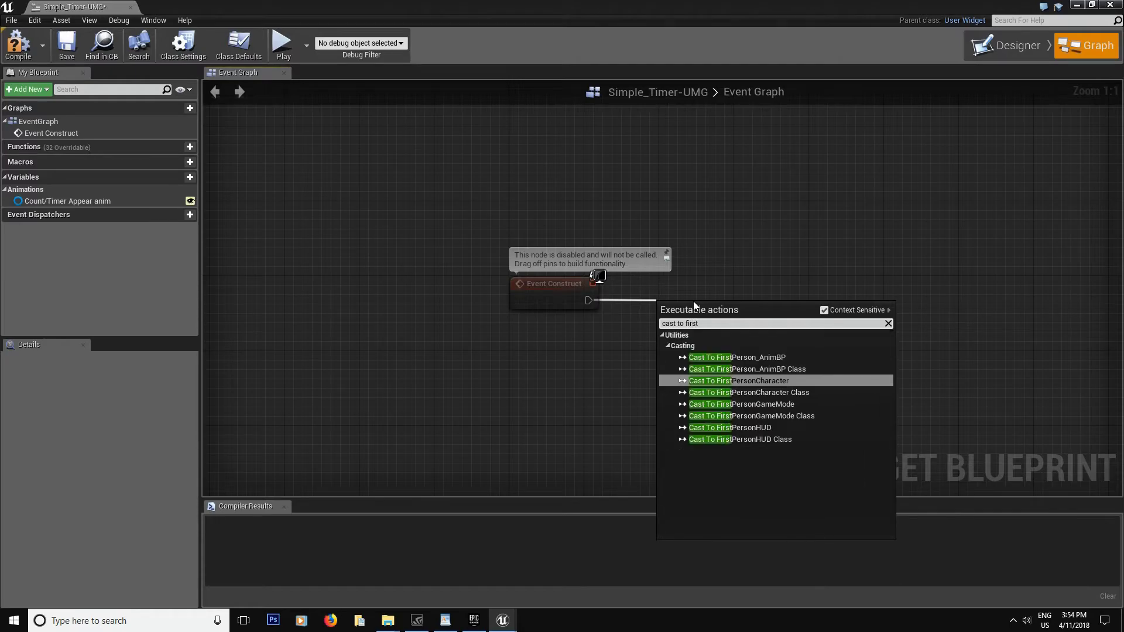
pyautogui.press('Return')
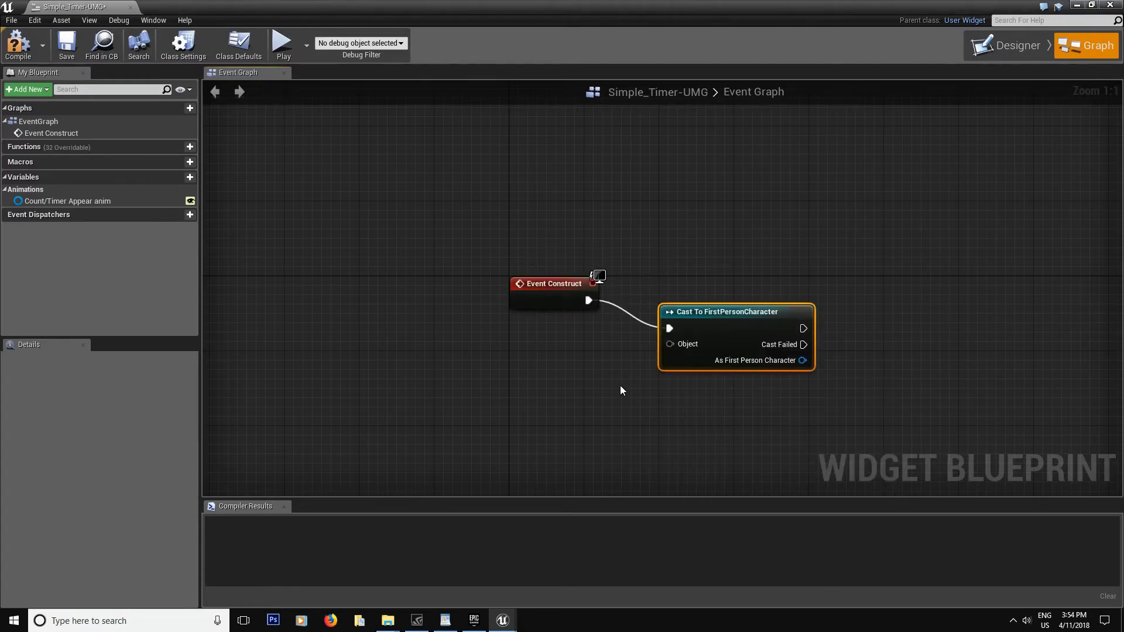
# - Feed Get Player Character into the cast and promote its result to a variable named My_Character
pyautogui.moveTo(670, 344); pyautogui.dragTo(467, 351)
pyautogui.write('get player')
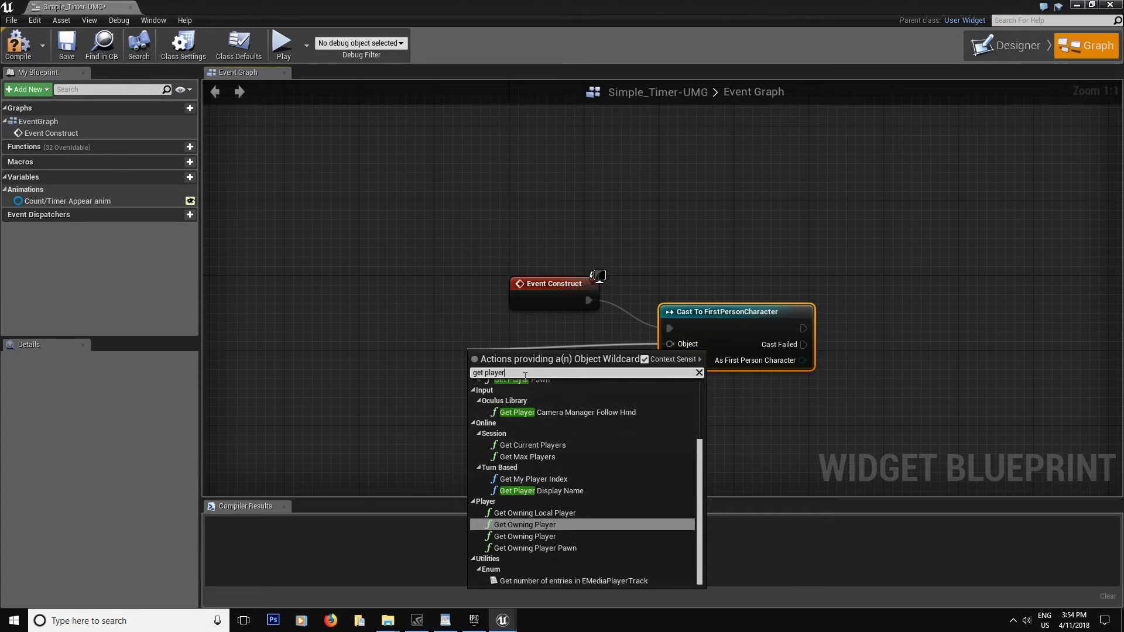
pyautogui.write(' character')
pyautogui.press('Return')
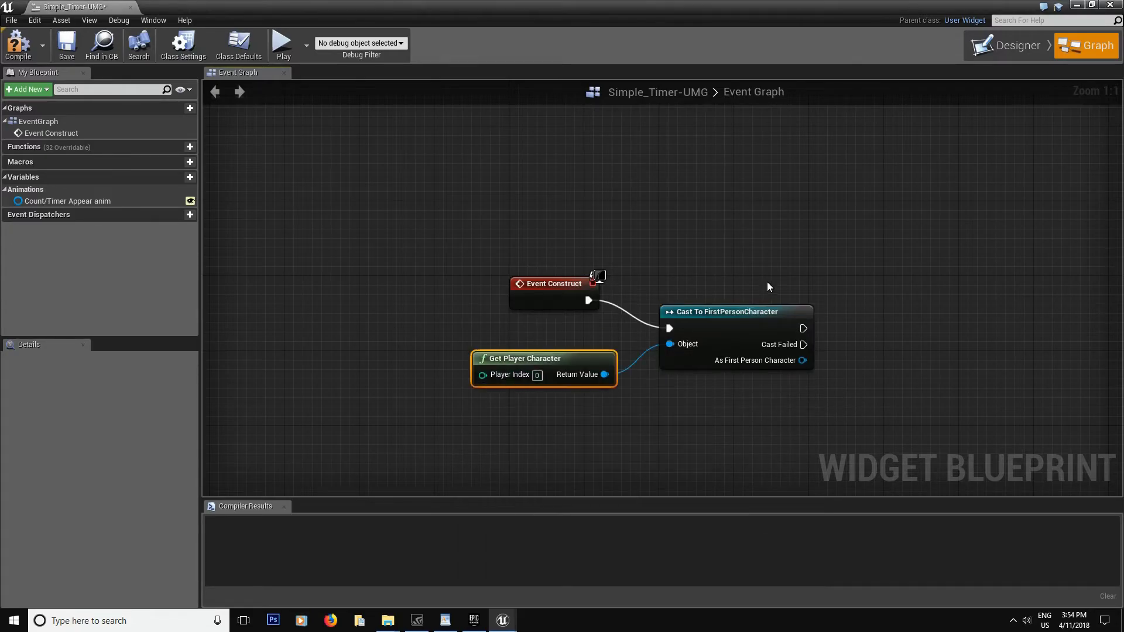
pyautogui.moveTo(726, 330); pyautogui.dragTo(734, 298)
pyautogui.moveTo(785, 328); pyautogui.dragTo(642, 326, button='right')
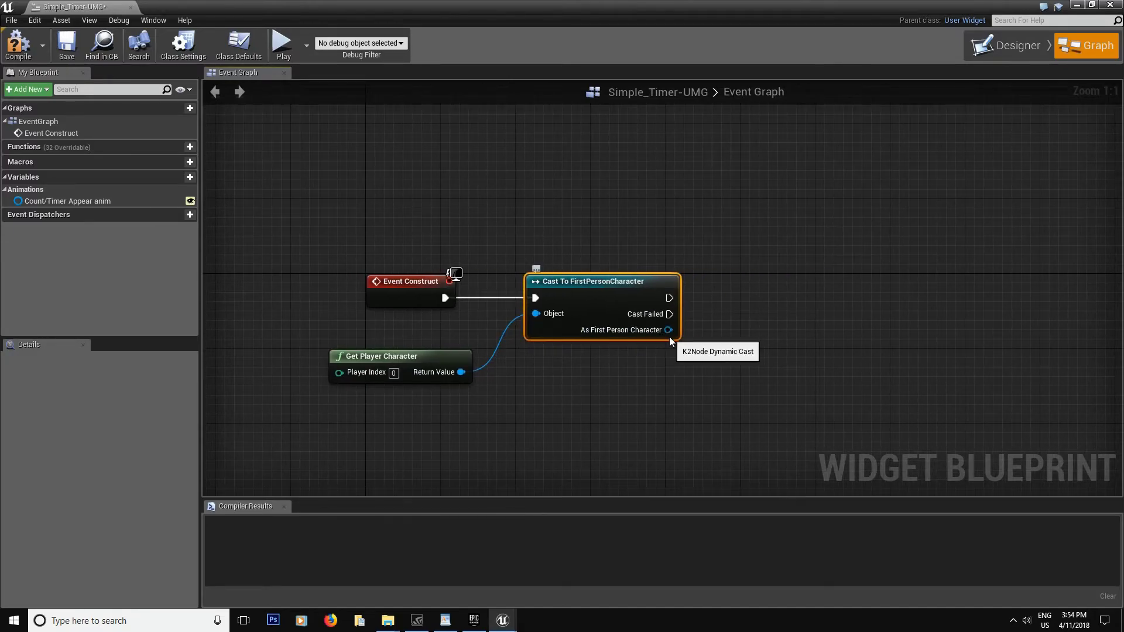
pyautogui.moveTo(669, 331); pyautogui.dragTo(748, 319)
pyautogui.click(788, 366)
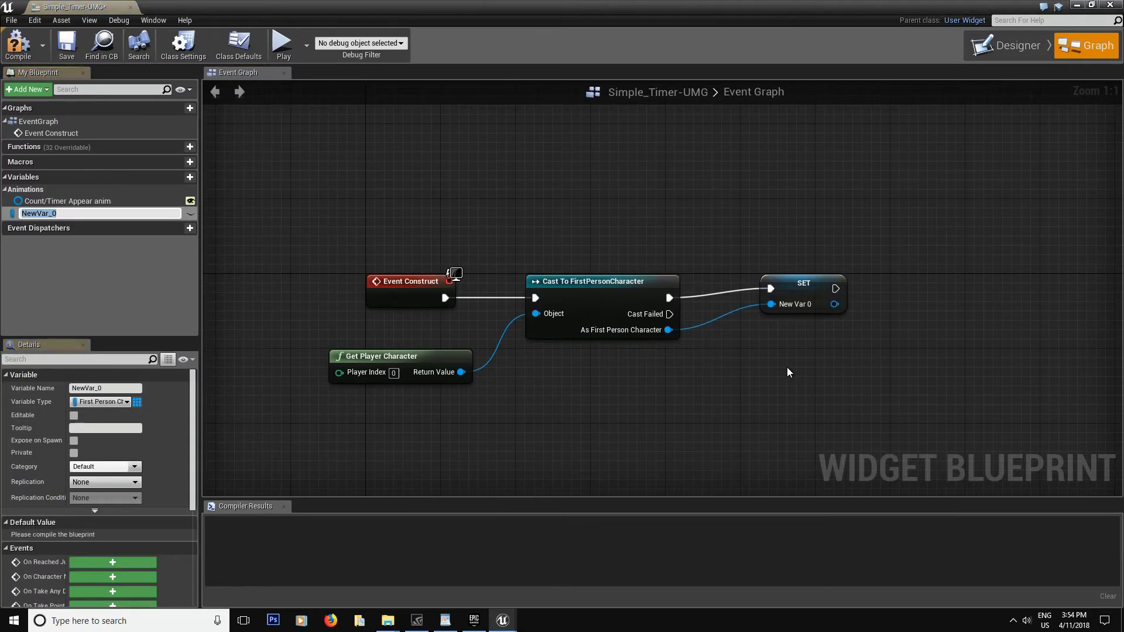
pyautogui.write('M')
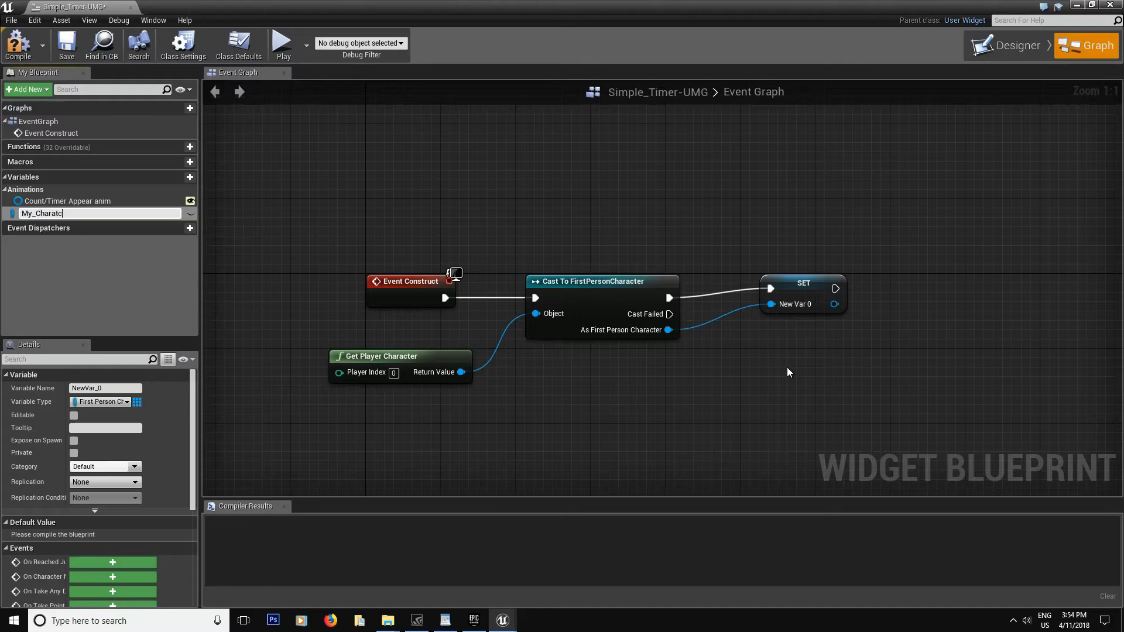
pyautogui.write('y_Character')
# - Name the variable My_Character, group the four startup nodes under a 'Set defaults' comment, and save
pyautogui.press('Return')
pyautogui.moveTo(801, 292); pyautogui.dragTo(801, 302)
pyautogui.moveTo(878, 234); pyautogui.dragTo(213, 408)
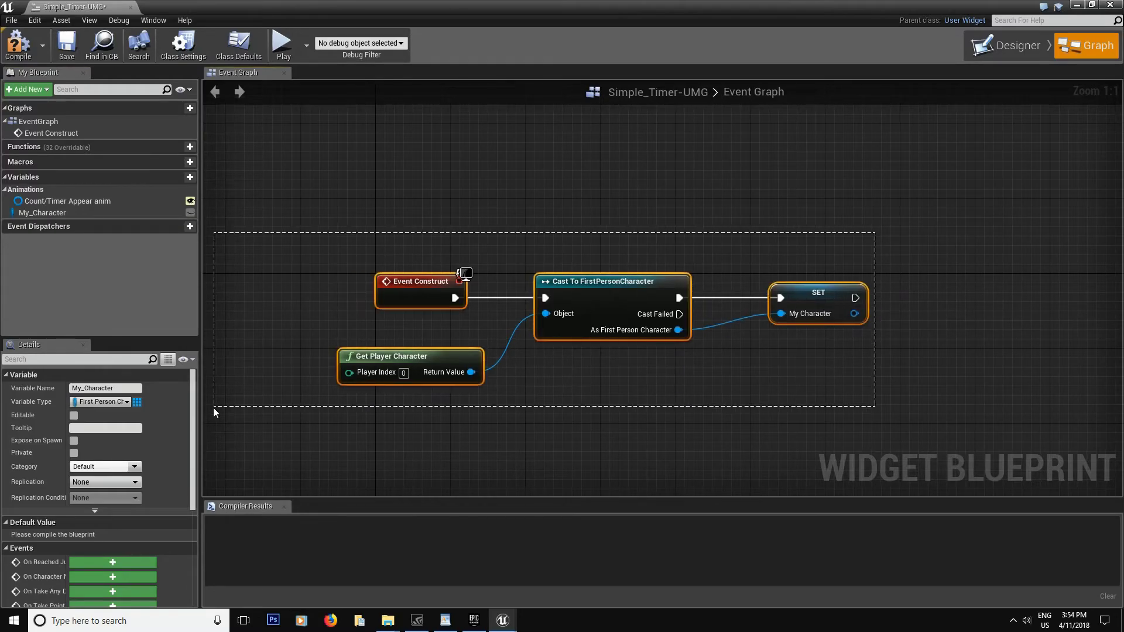
pyautogui.write('cS')
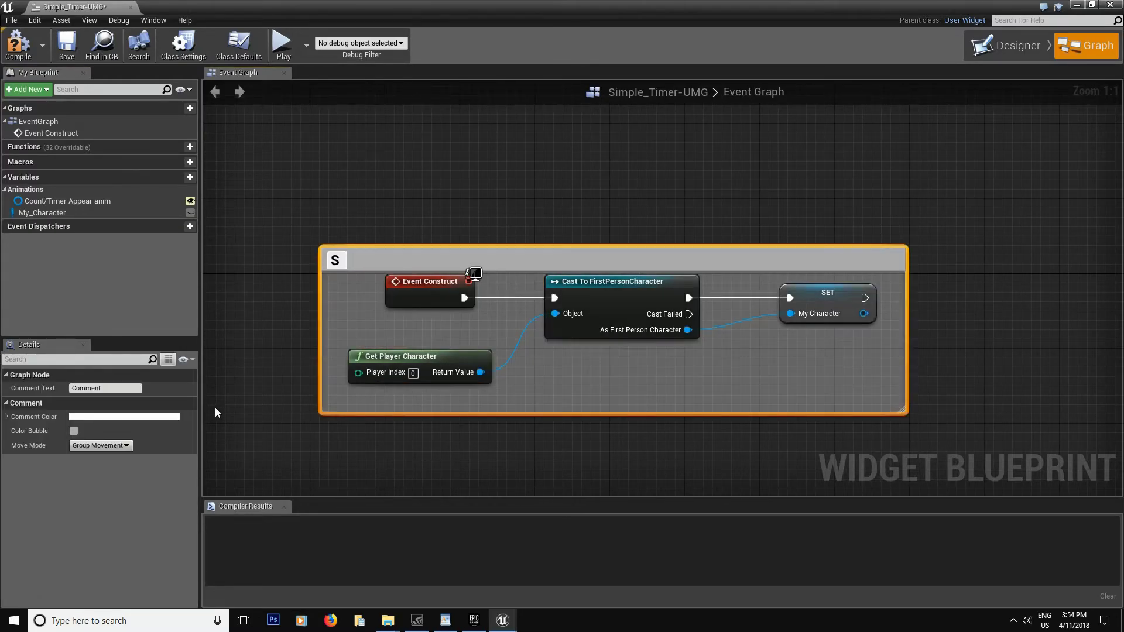
pyautogui.write('et defaults')
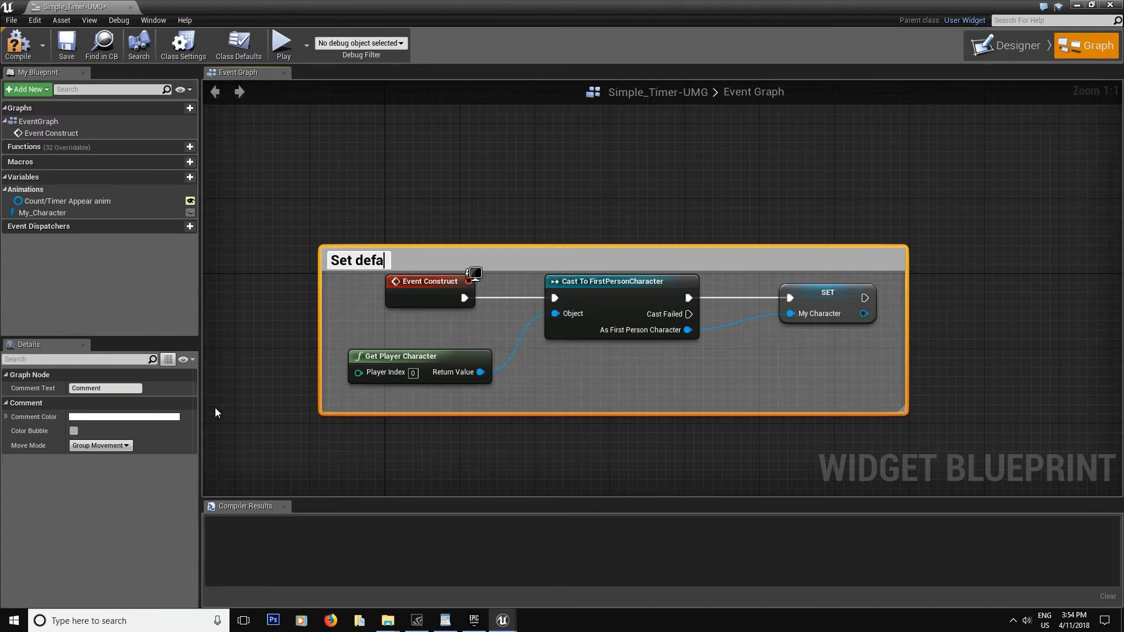
pyautogui.press('Return')
pyautogui.moveTo(998, 281); pyautogui.dragTo(865, 308, button='right')
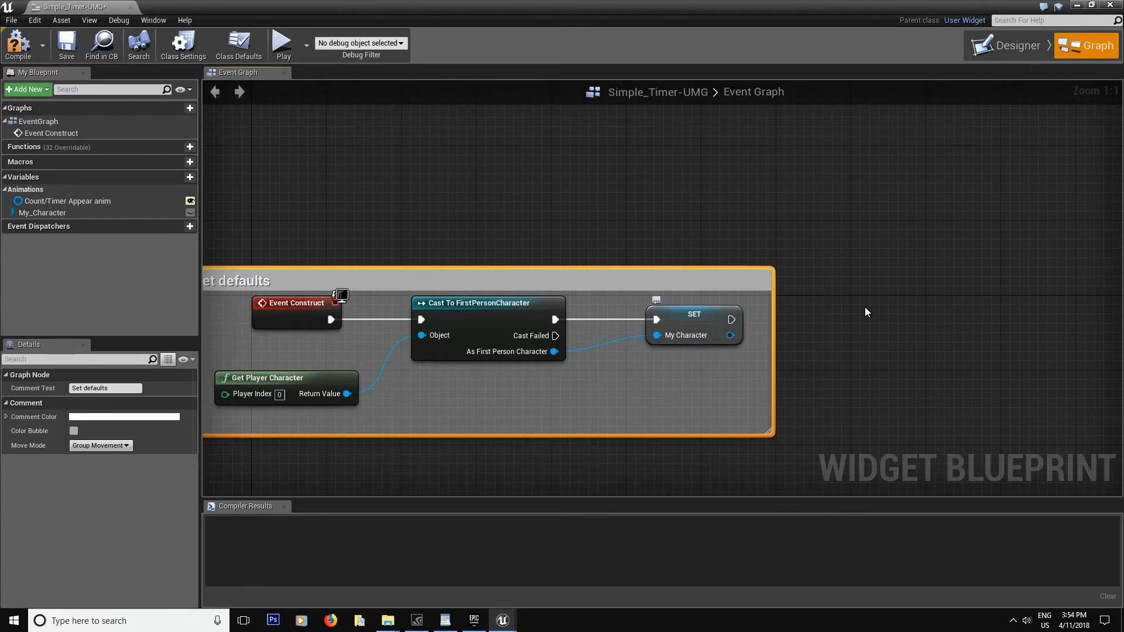
pyautogui.moveTo(859, 304); pyautogui.dragTo(671, 276, button='right')
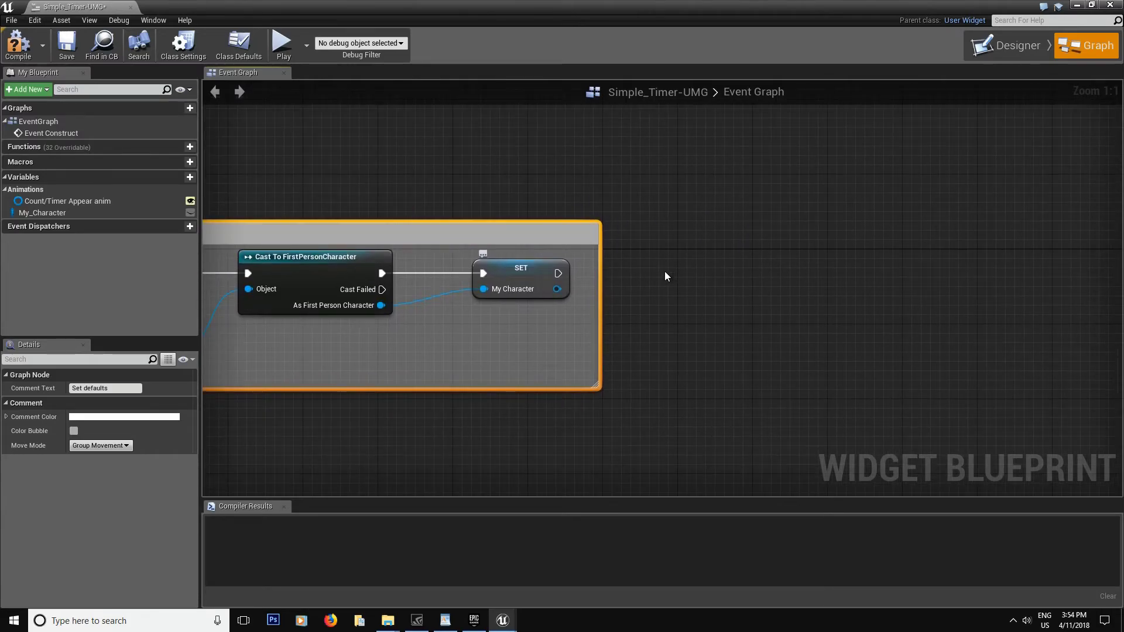
pyautogui.click(67, 44)
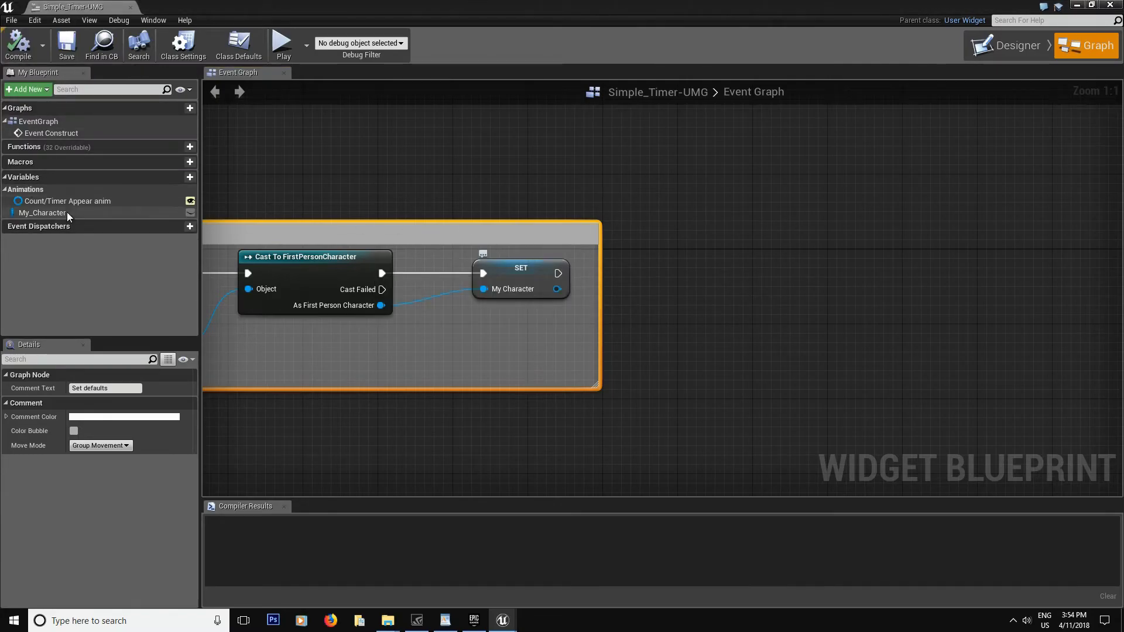
# - Add a Play Animation node for Count/Timer Appear anim, run it after the SET node, and save
pyautogui.moveTo(65, 202); pyautogui.dragTo(666, 363)
pyautogui.moveTo(732, 341); pyautogui.dragTo(641, 414, button='right')
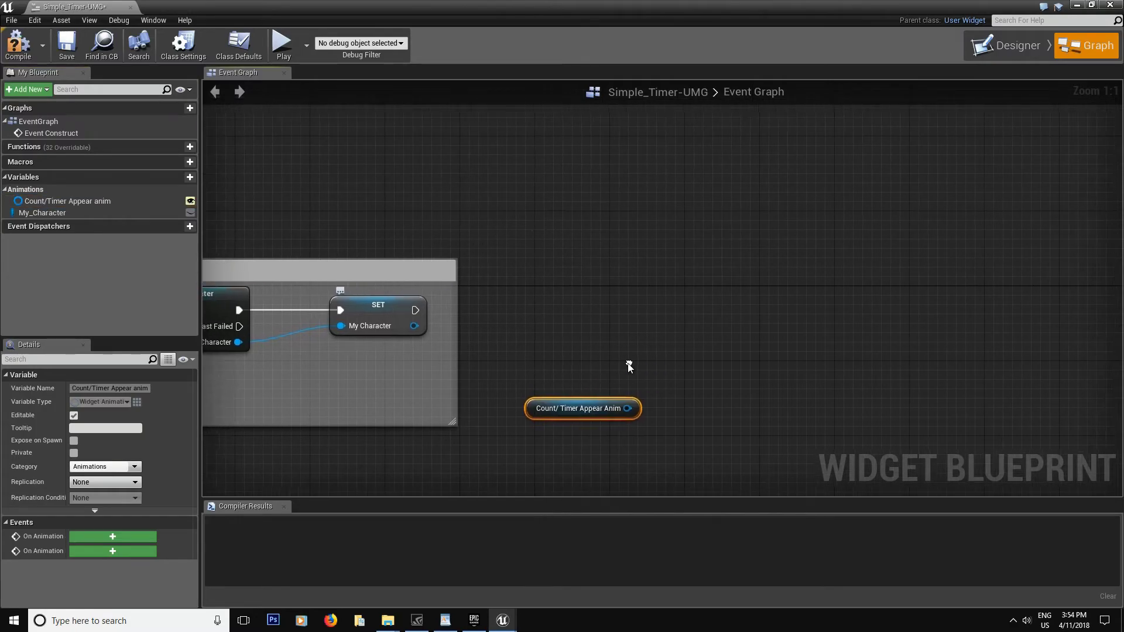
pyautogui.moveTo(625, 408); pyautogui.dragTo(715, 358)
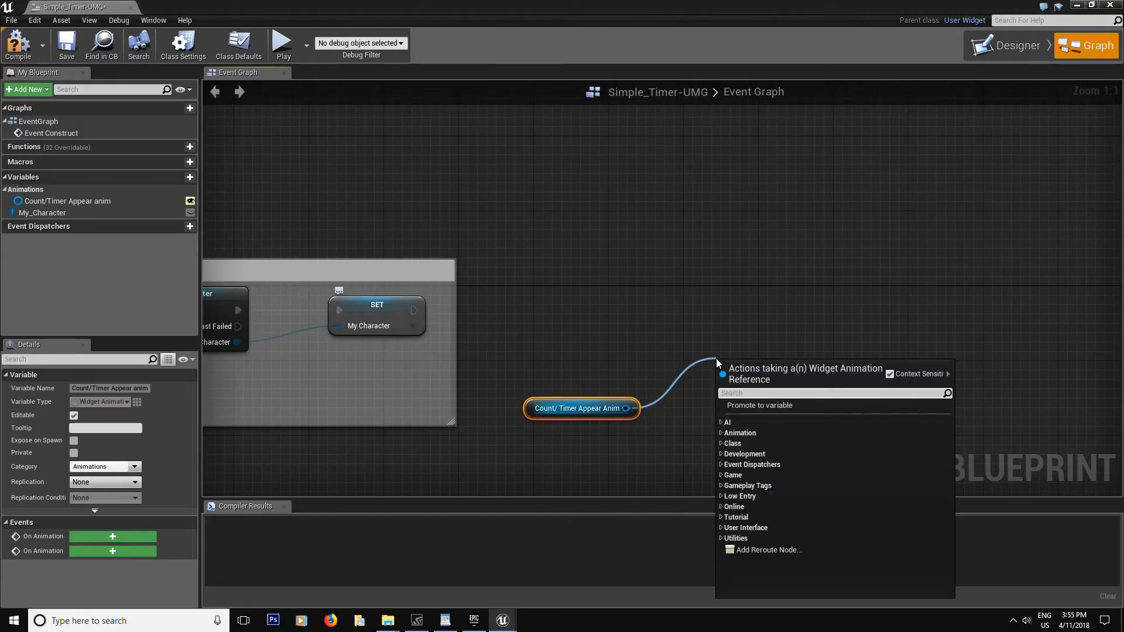
pyautogui.write('play')
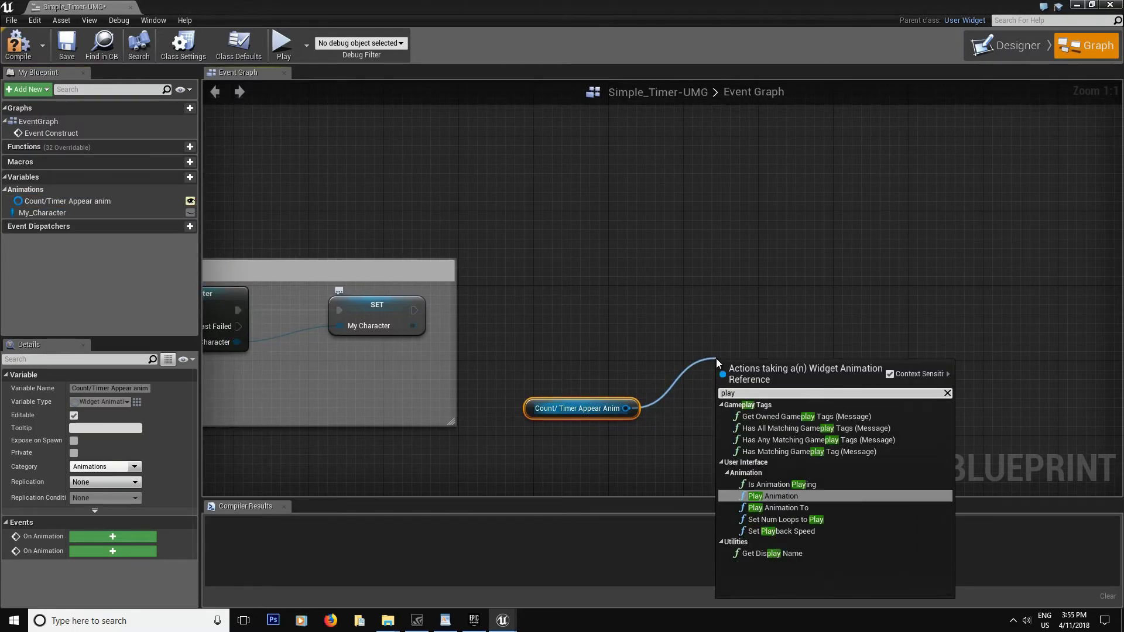
pyautogui.click(774, 498)
pyautogui.moveTo(787, 361); pyautogui.dragTo(755, 300)
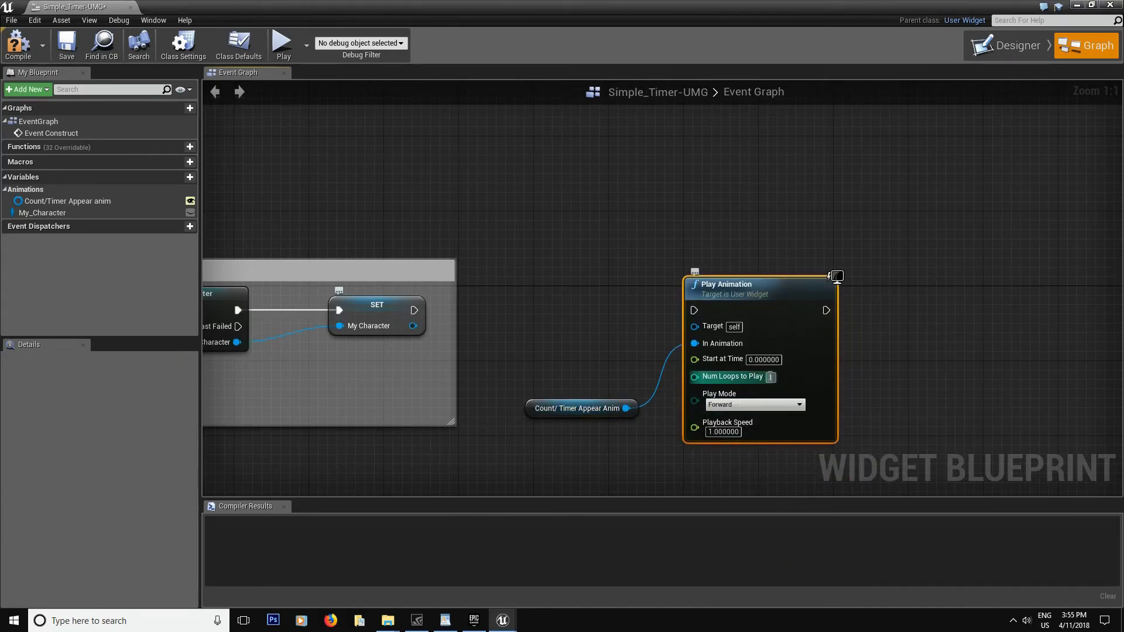
pyautogui.moveTo(693, 311); pyautogui.dragTo(415, 311)
pyautogui.scroll(-4, 744, 281)
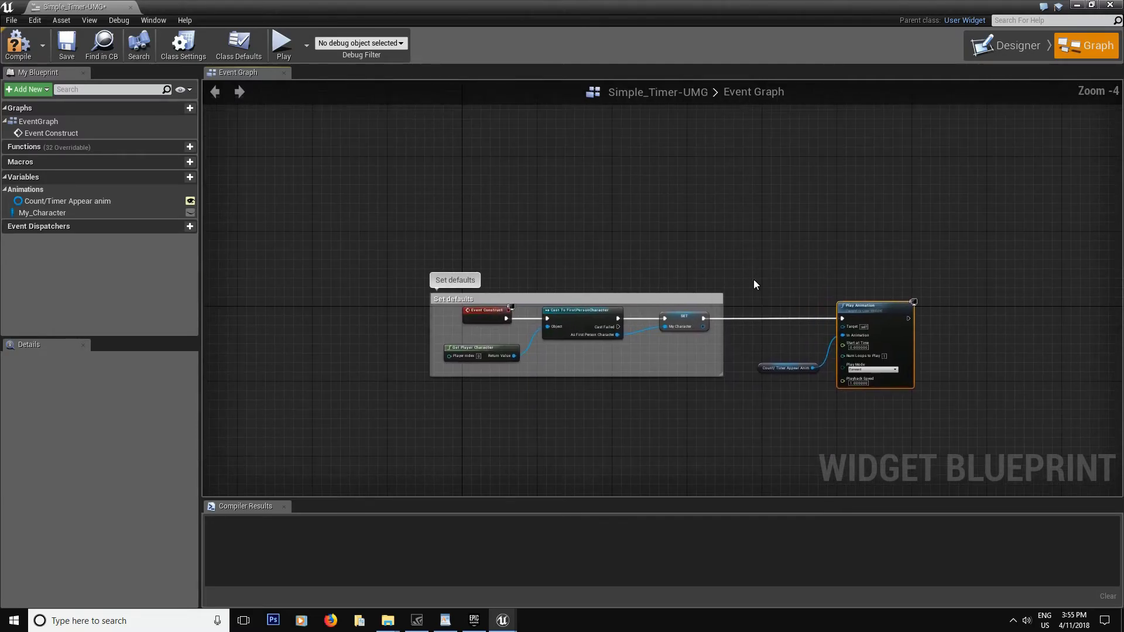
pyautogui.click(66, 44)
pyautogui.moveTo(557, 220); pyautogui.dragTo(508, 264, button='right')
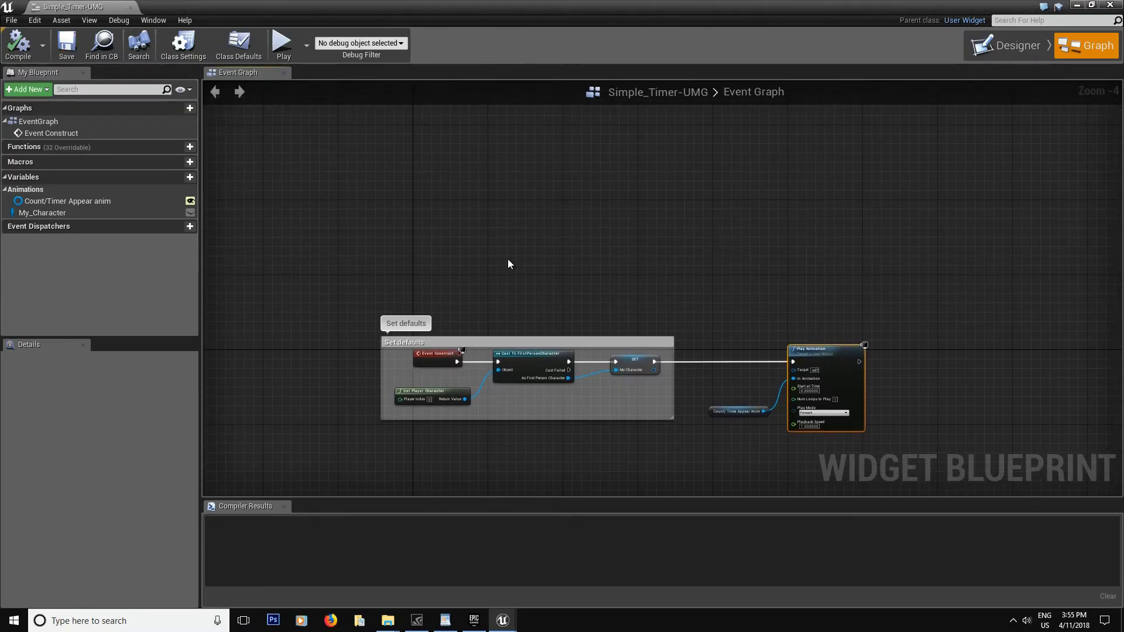
# - Select the Sec seconds text block in the Designer to show its Details
pyautogui.click(1010, 52)
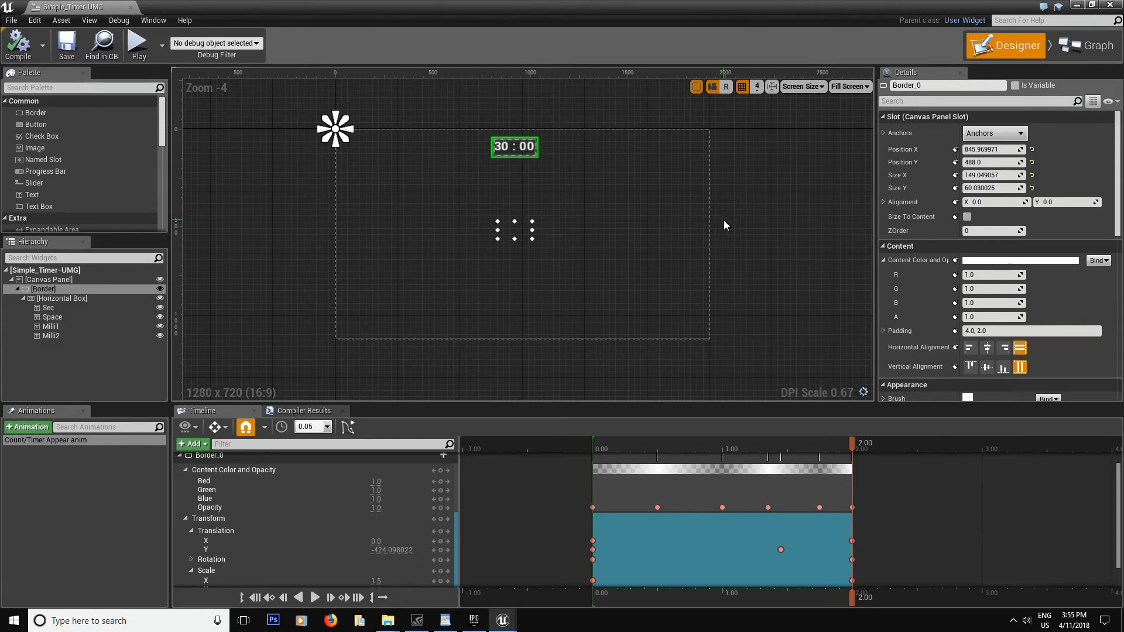
pyautogui.click(497, 147)
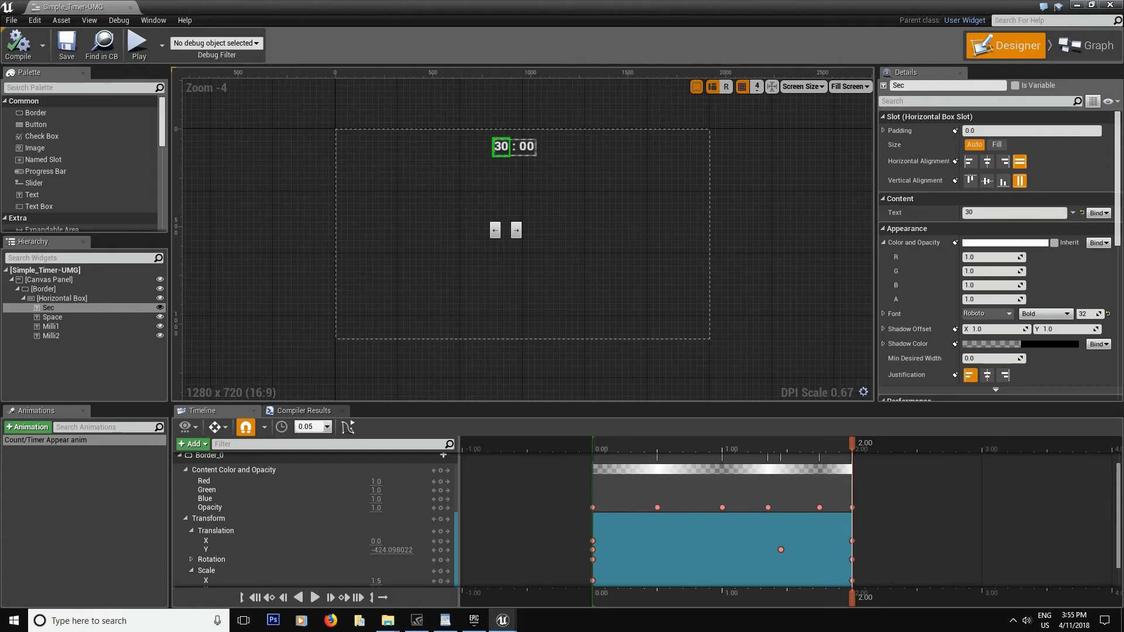
pyautogui.click(1086, 45)
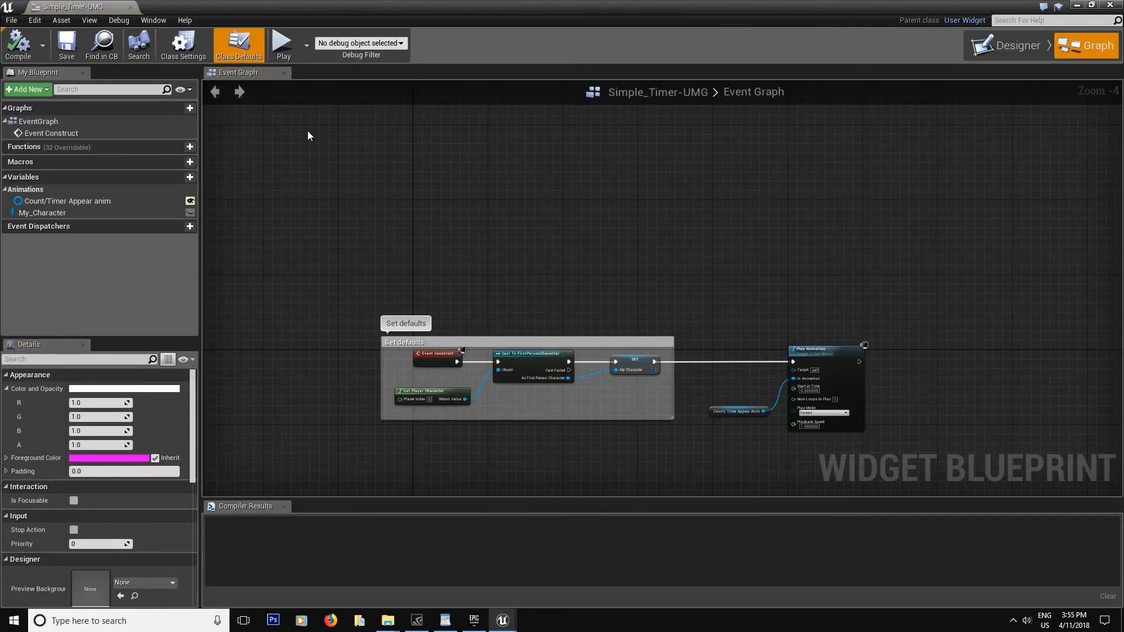
pyautogui.click(1016, 48)
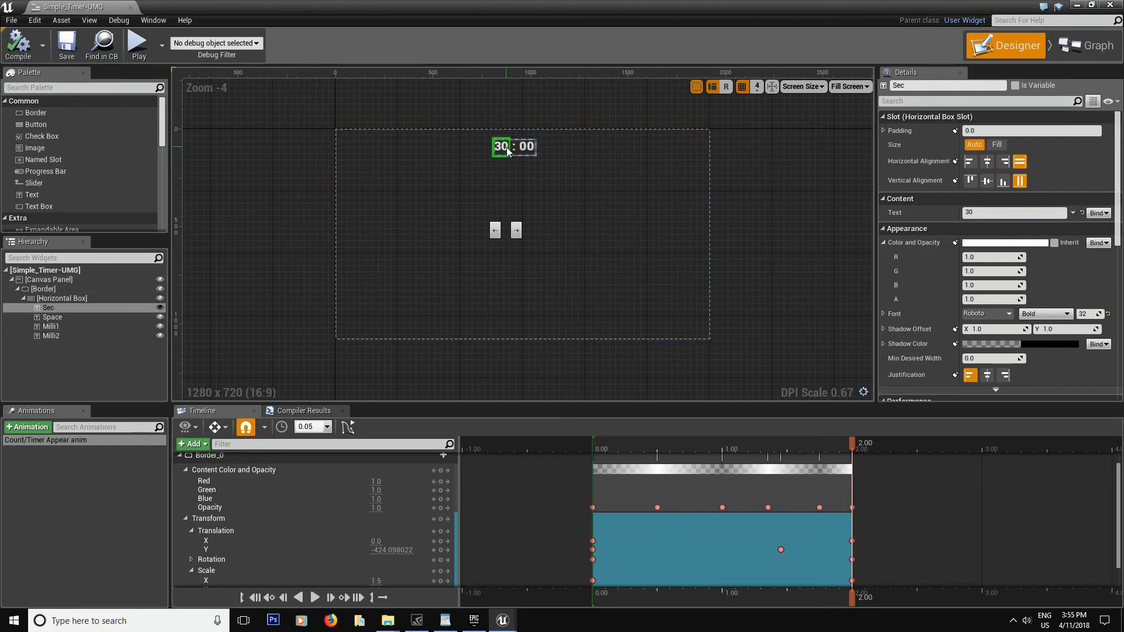
# - Create a new binding for Sec's text and rename the function Get_Sec_Text
pyautogui.click(1098, 214)
pyautogui.click(1087, 227)
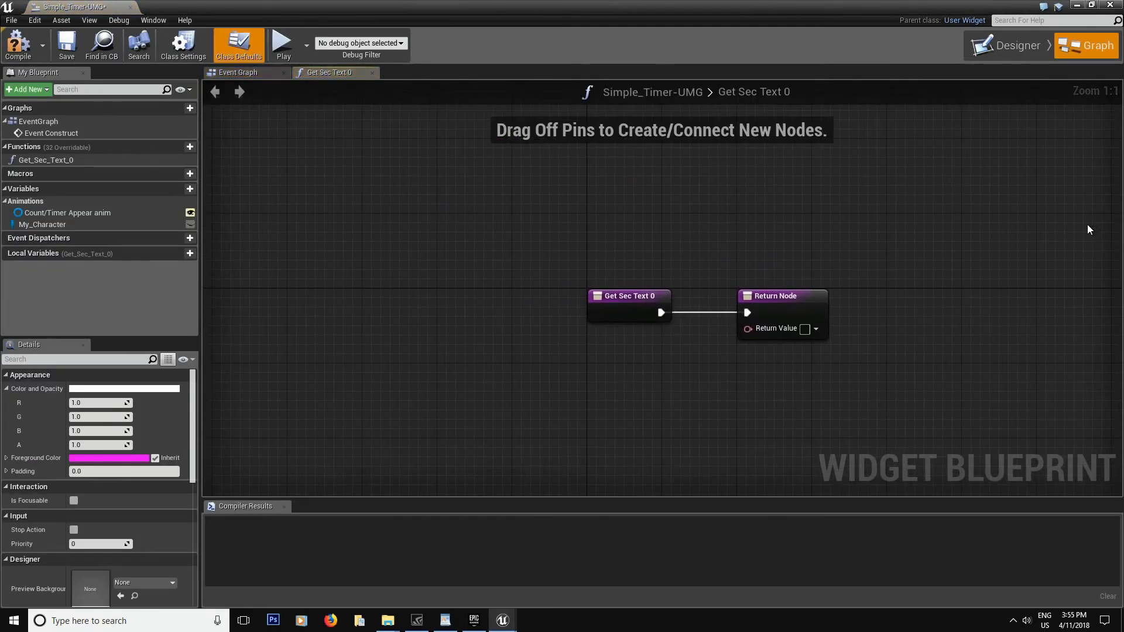
pyautogui.click(53, 160)
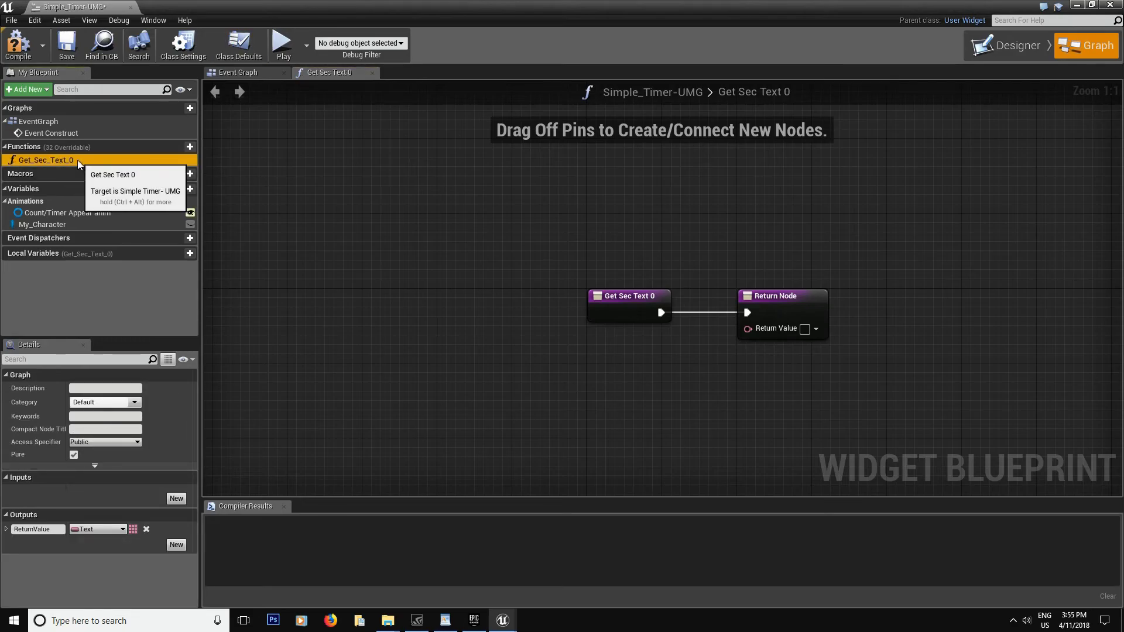
pyautogui.click(99, 161)
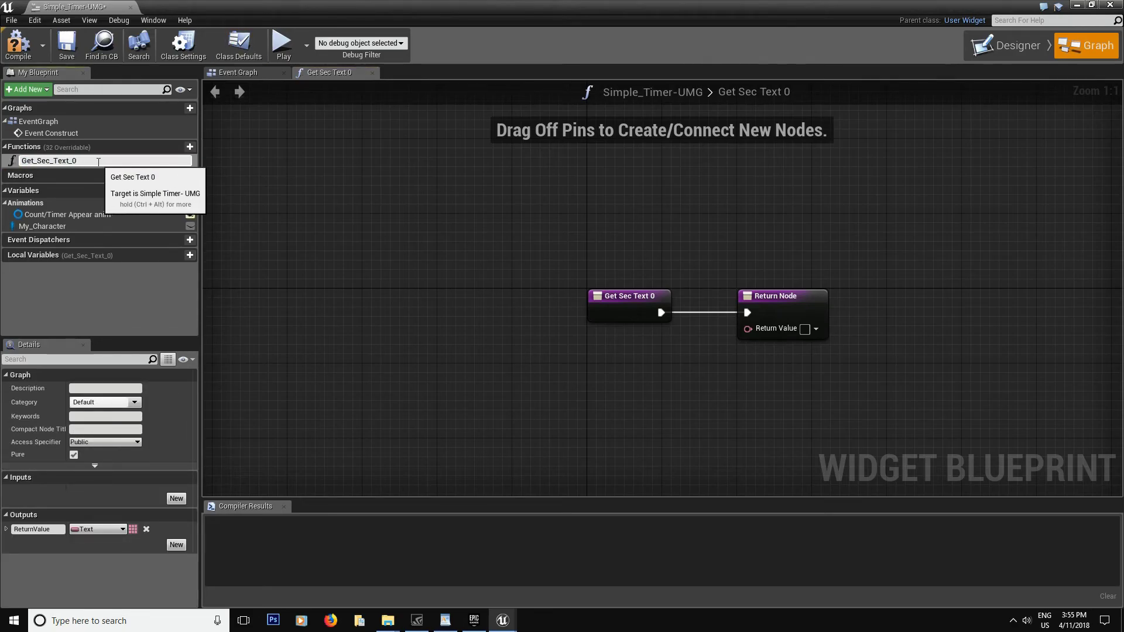
pyautogui.press('Return')
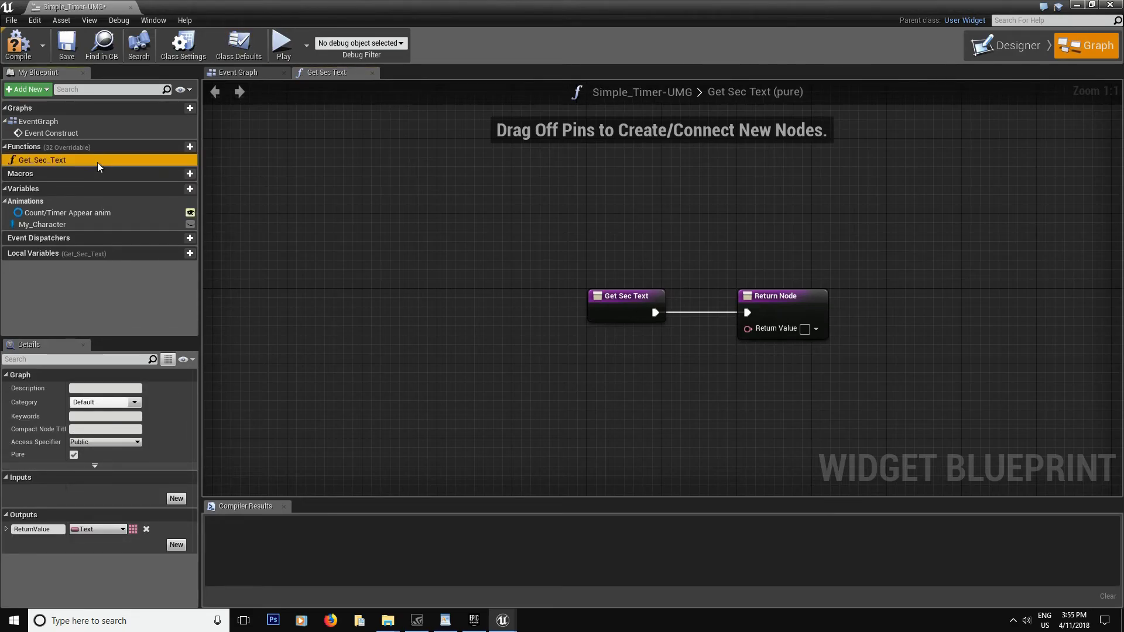
pyautogui.moveTo(592, 299); pyautogui.dragTo(282, 299)
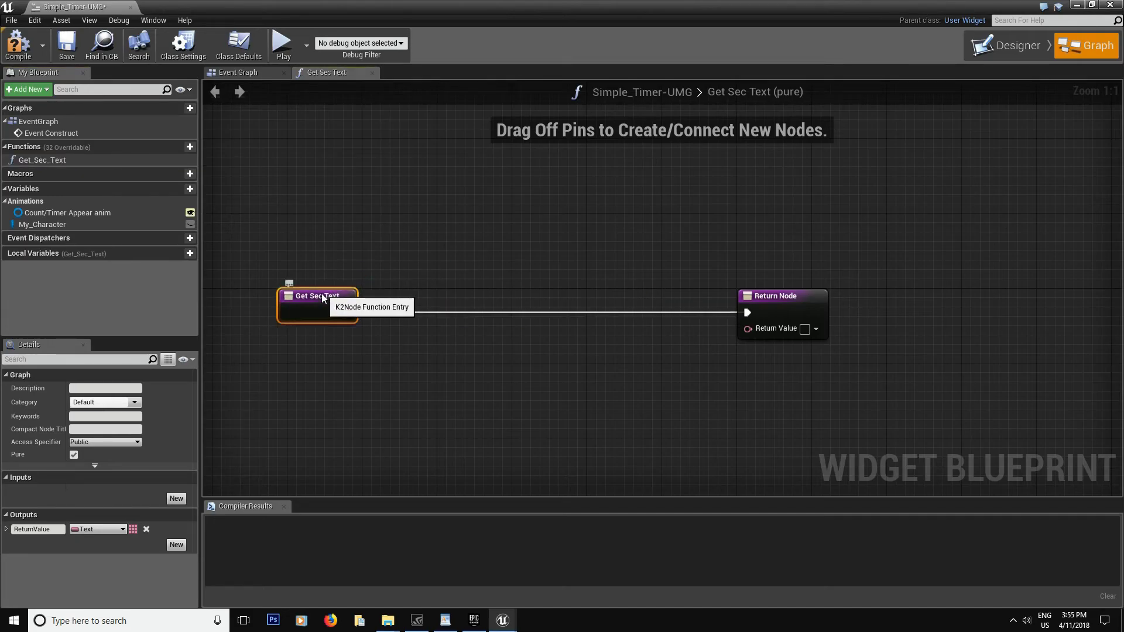
# - Return My Character's Seconds through ToText (float) as the return value, then compile and save
pyautogui.moveTo(35, 224); pyautogui.dragTo(445, 405)
pyautogui.write('get ')
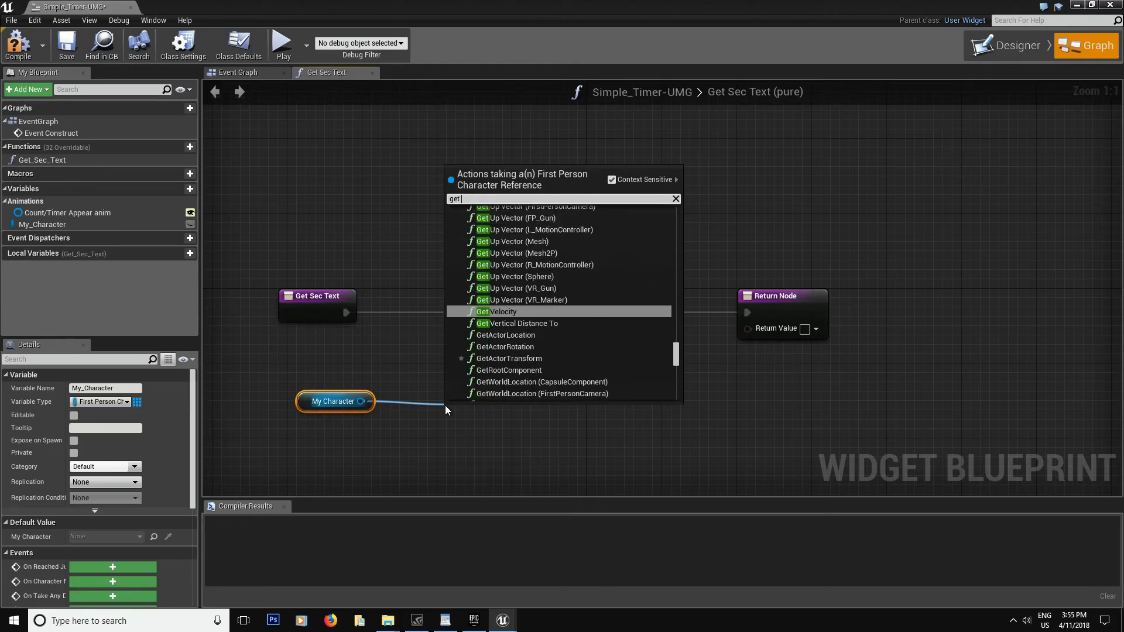
pyautogui.write('sec')
pyautogui.press('Return')
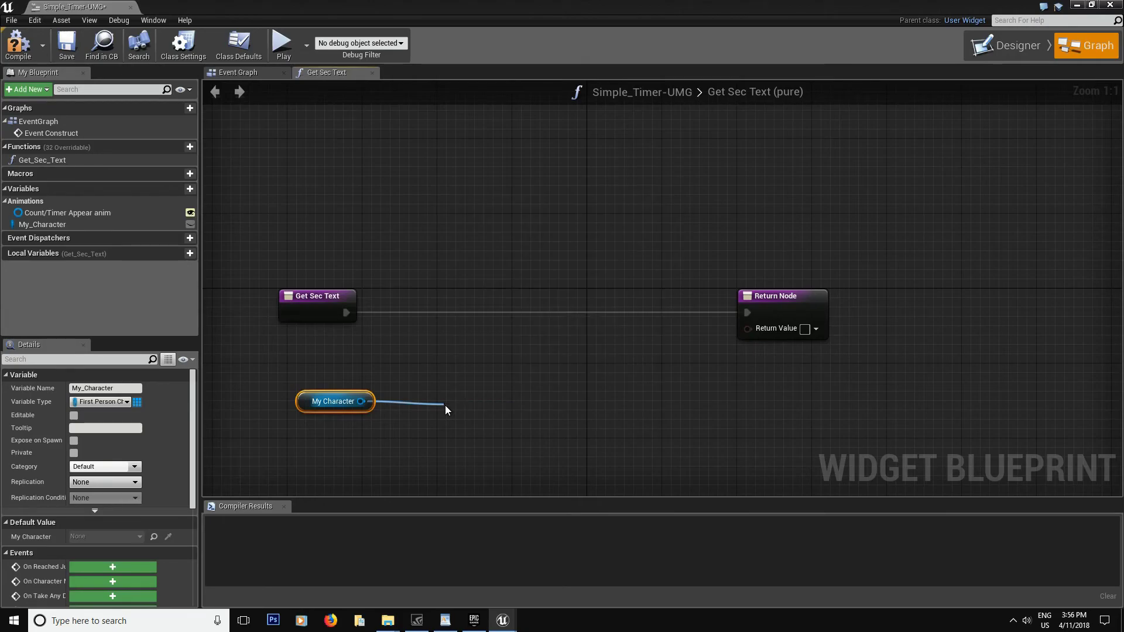
pyautogui.moveTo(540, 411); pyautogui.dragTo(760, 338)
pyautogui.moveTo(498, 414); pyautogui.dragTo(460, 406)
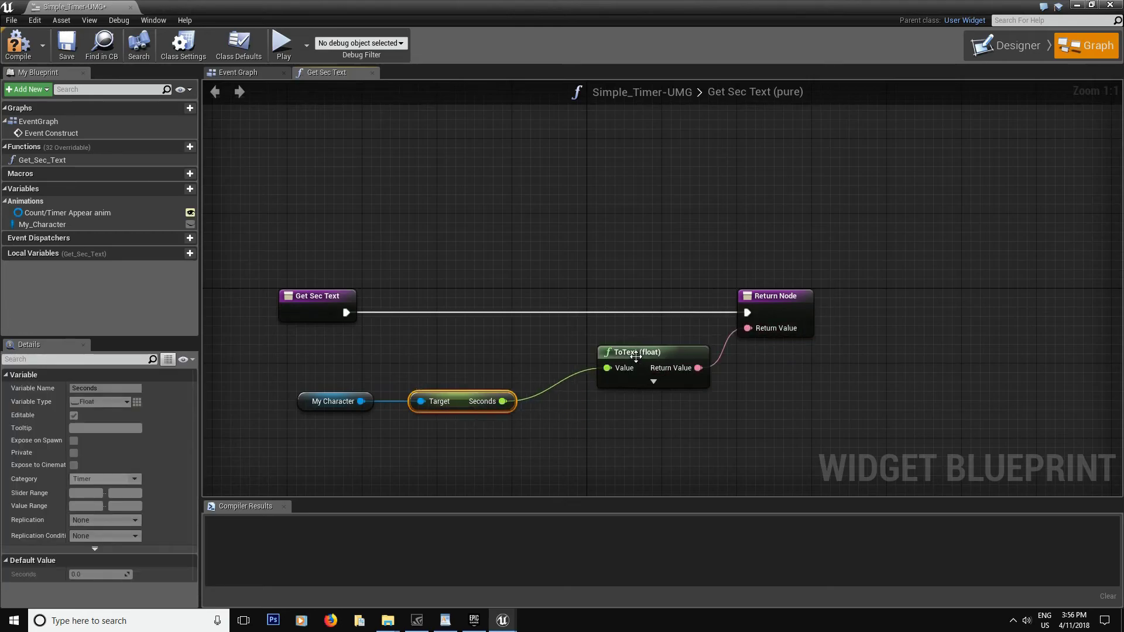
pyautogui.moveTo(634, 363); pyautogui.dragTo(624, 390)
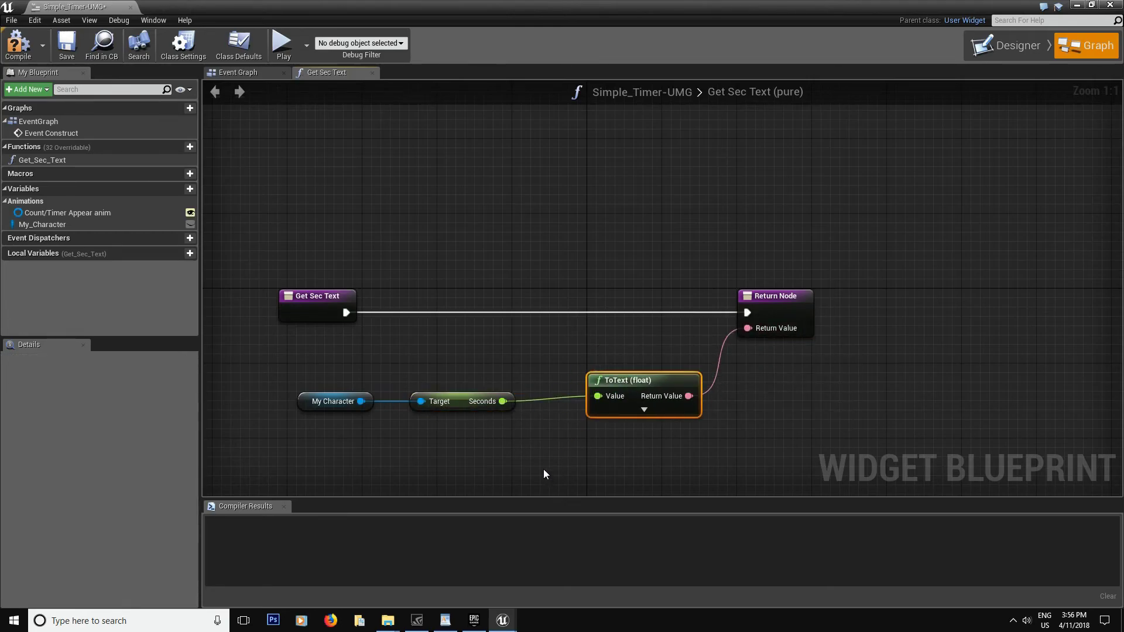
pyautogui.click(447, 401)
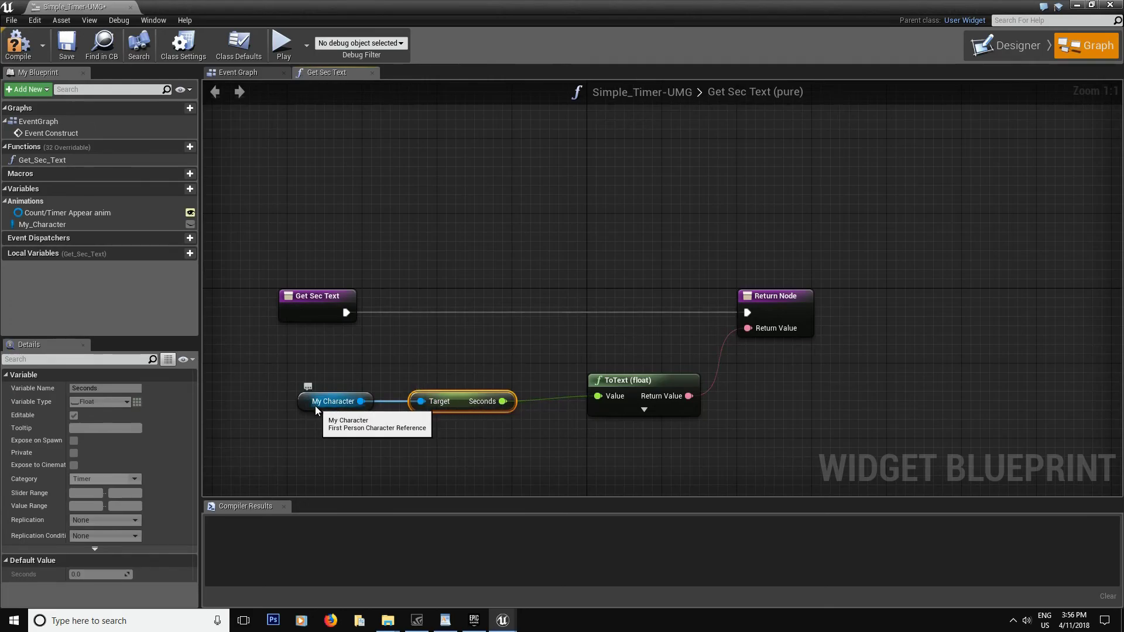
pyautogui.click(17, 44)
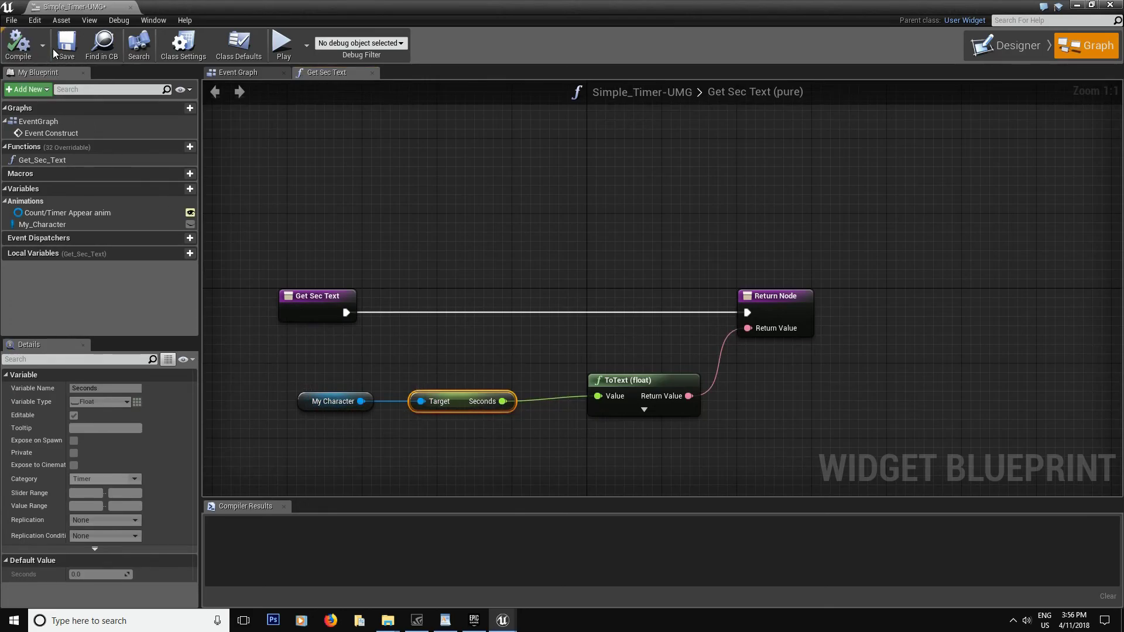
pyautogui.click(66, 44)
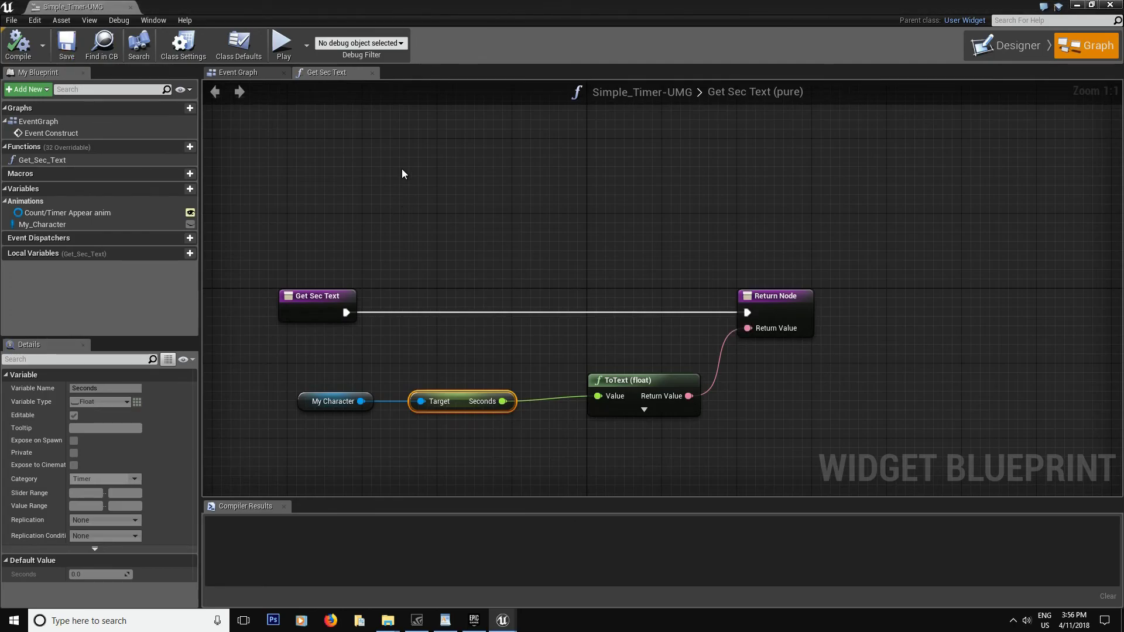
# - Create a new text binding for the Milli1 block and rename the function Get_Milli1_Text
pyautogui.click(243, 75)
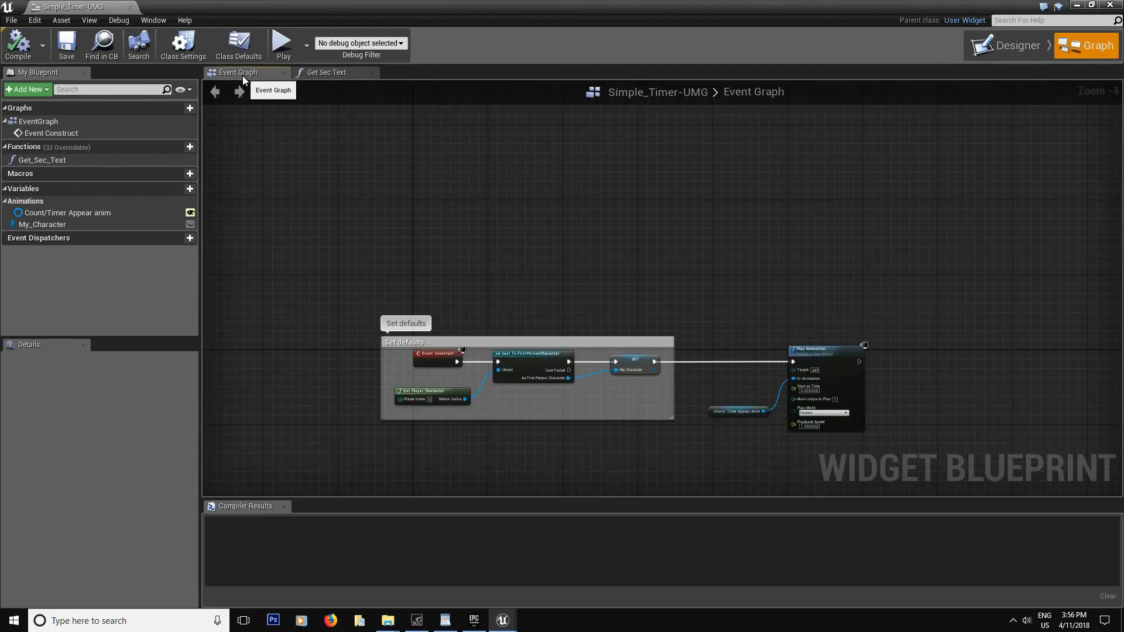
pyautogui.click(1004, 46)
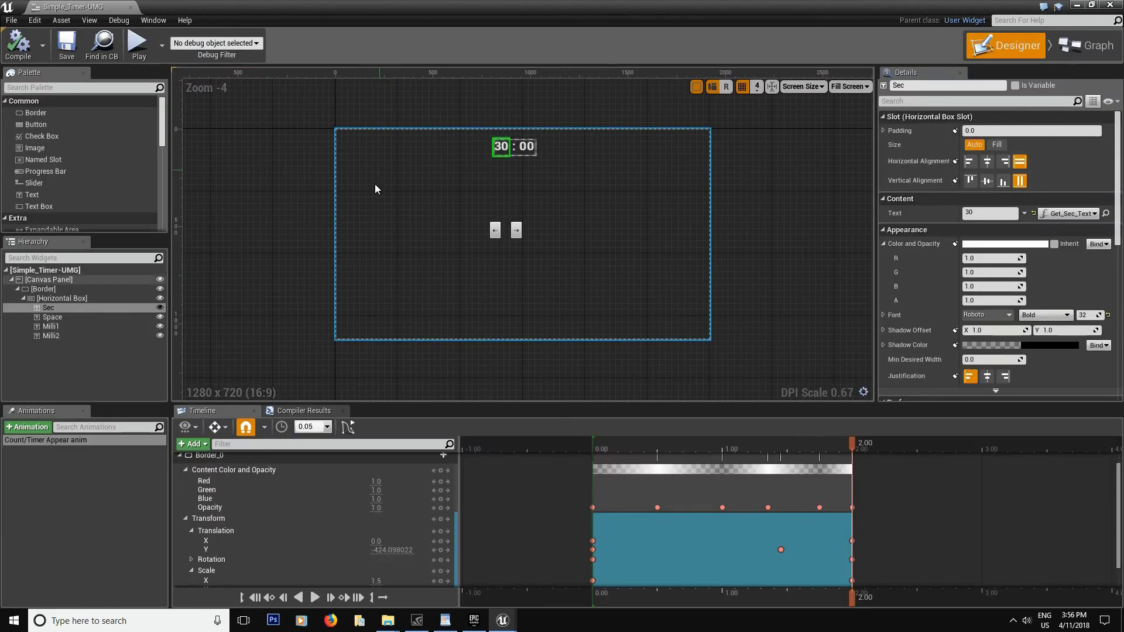
pyautogui.click(47, 326)
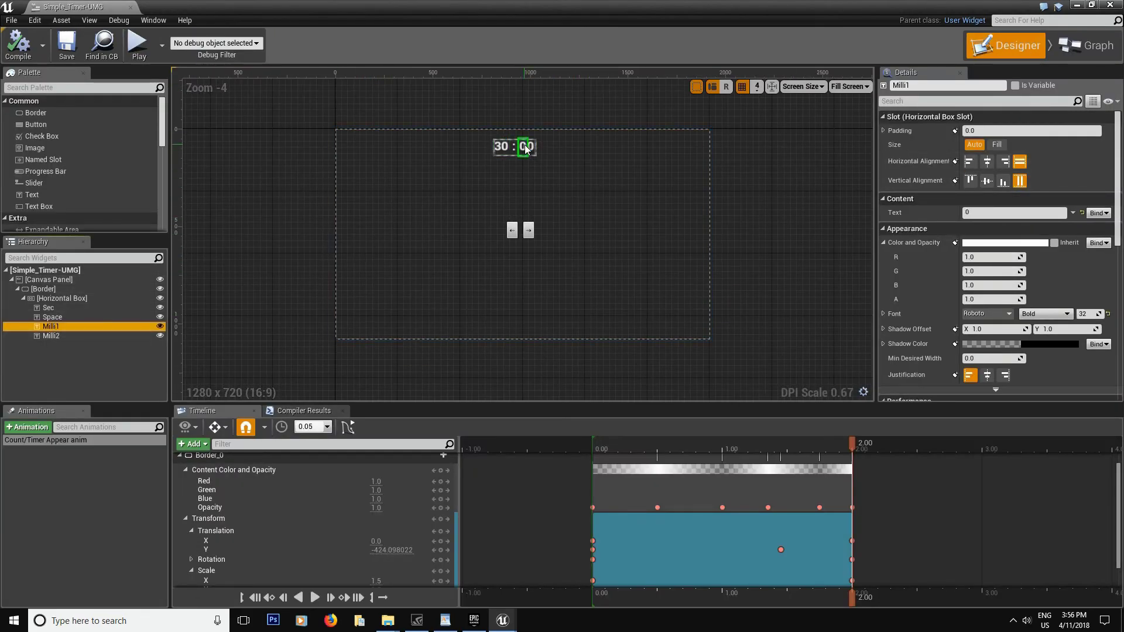
pyautogui.click(1098, 213)
pyautogui.click(1092, 226)
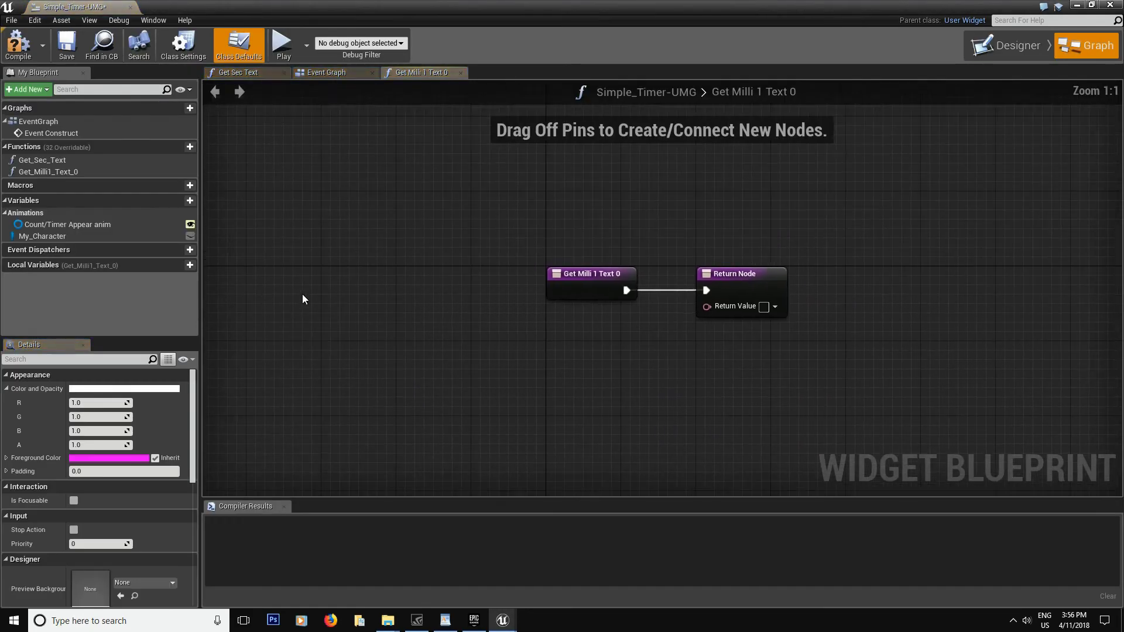
pyautogui.click(68, 173)
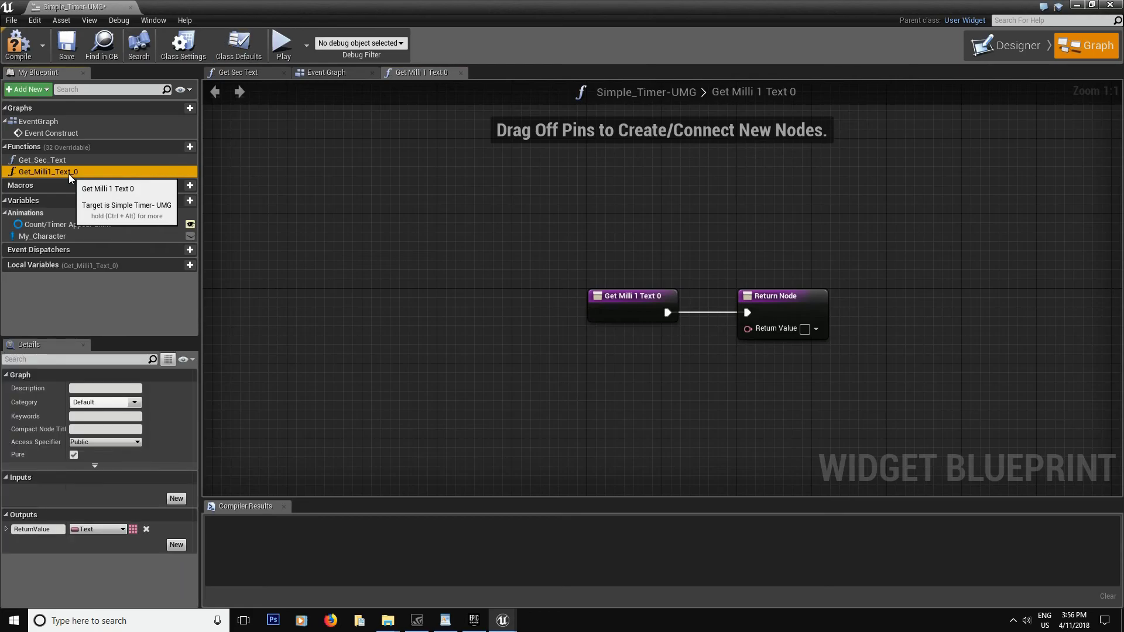
pyautogui.click(68, 174)
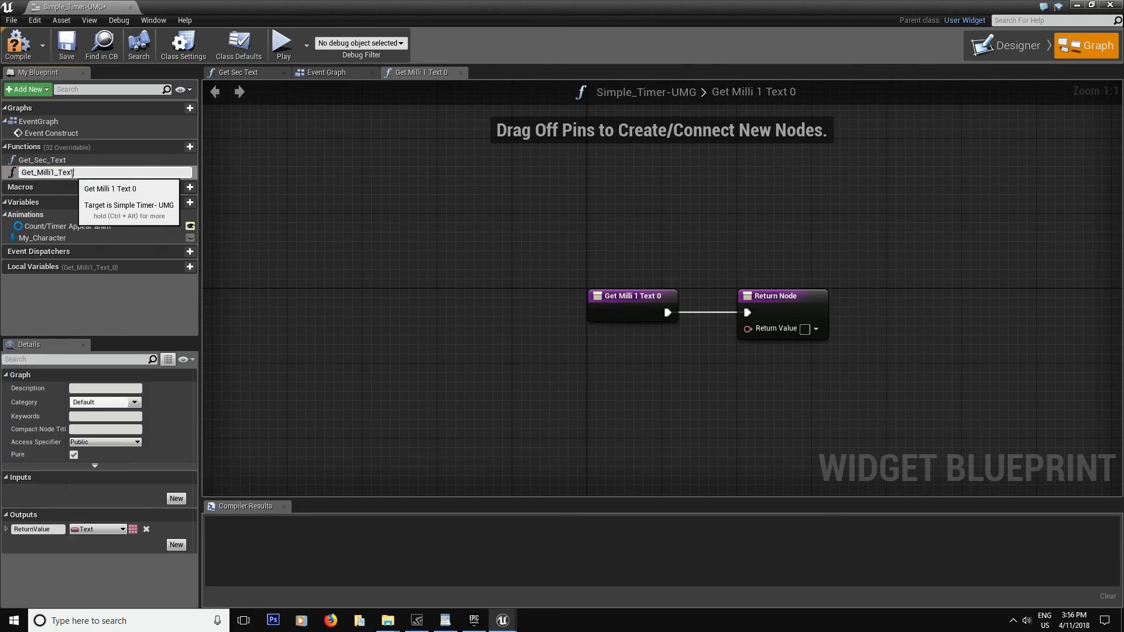
pyautogui.press('Return')
pyautogui.moveTo(631, 301); pyautogui.dragTo(368, 299)
# - Return My Character's Millisec-1 through ToText (float) as the return value, and save
pyautogui.keyDown('ctrl'); pyautogui.moveTo(43, 236); pyautogui.dragTo(436, 401); pyautogui.keyUp('ctrl')
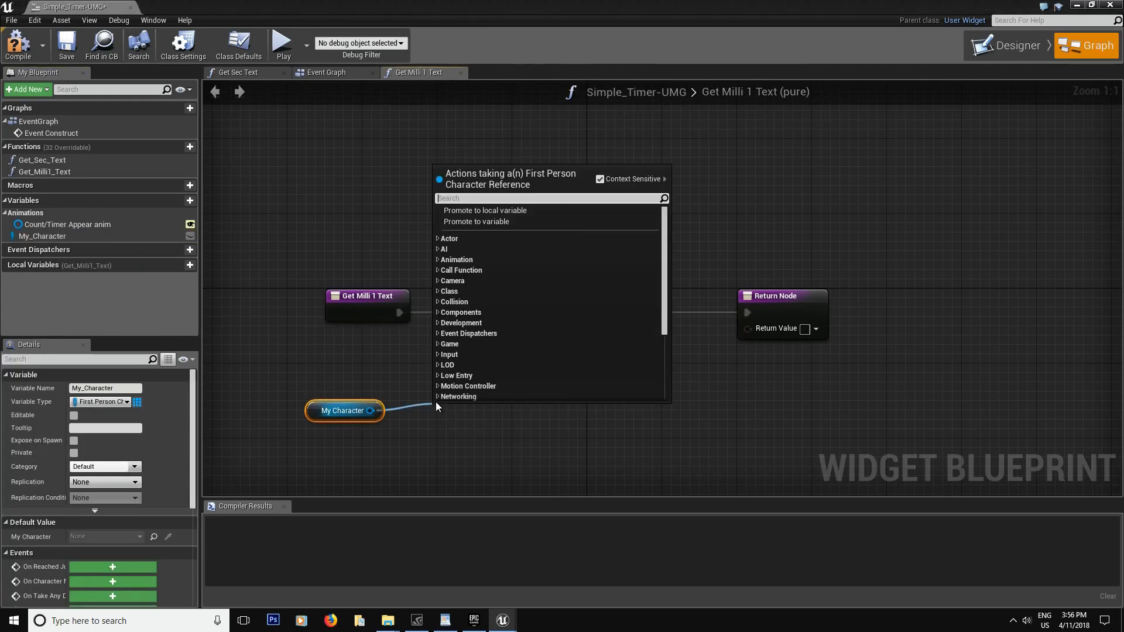
pyautogui.write('get milli')
pyautogui.press('Return')
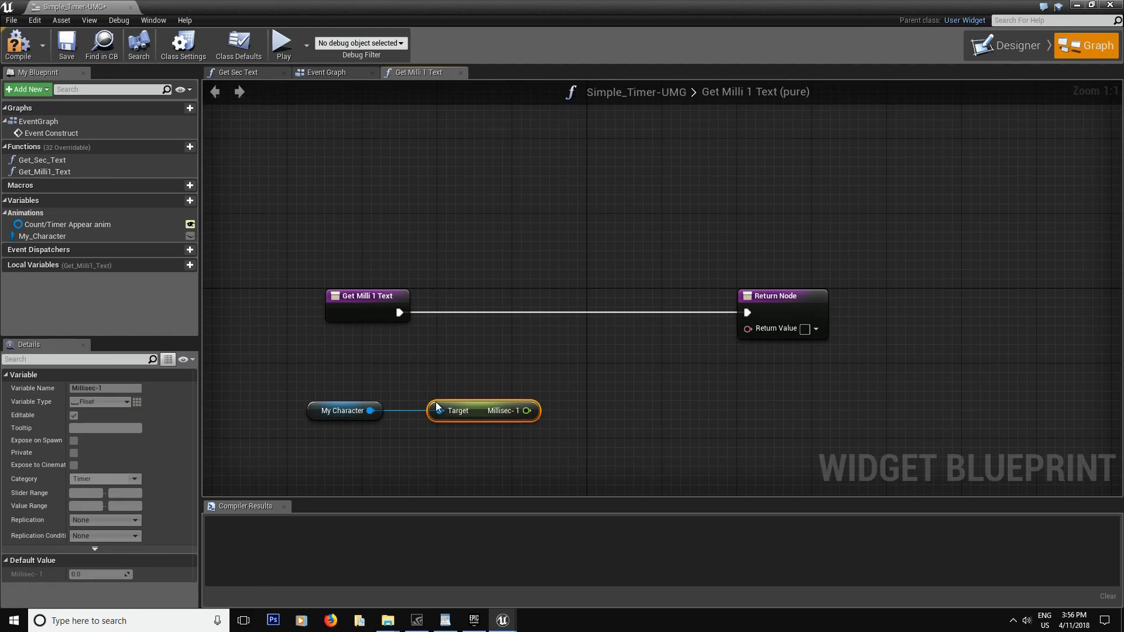
pyautogui.moveTo(527, 411); pyautogui.dragTo(749, 329)
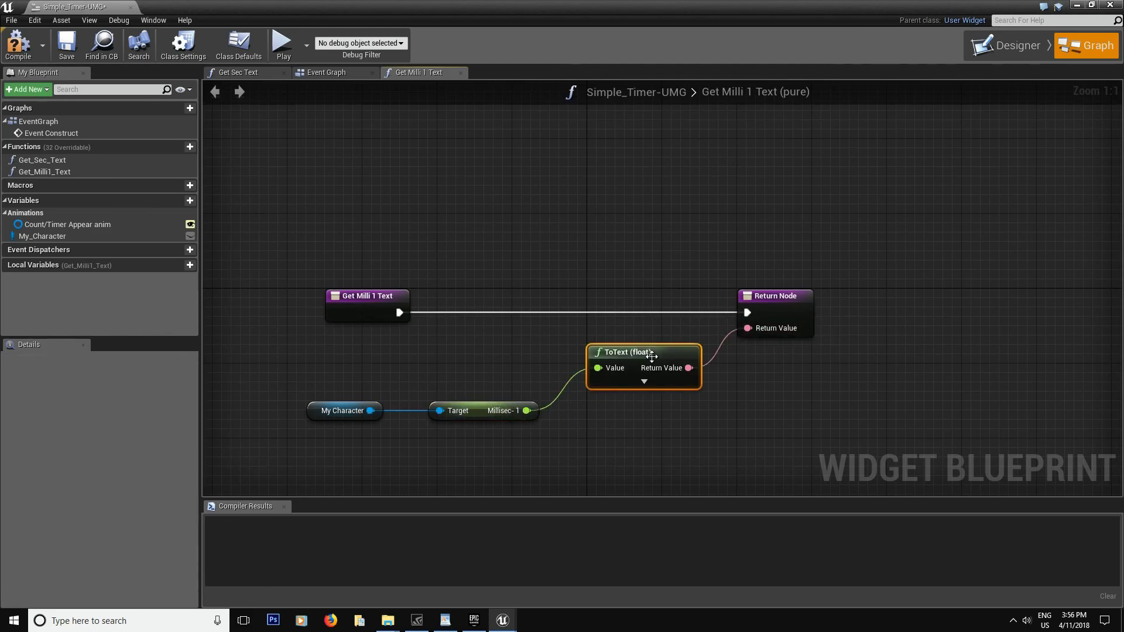
pyautogui.moveTo(652, 356); pyautogui.dragTo(652, 394)
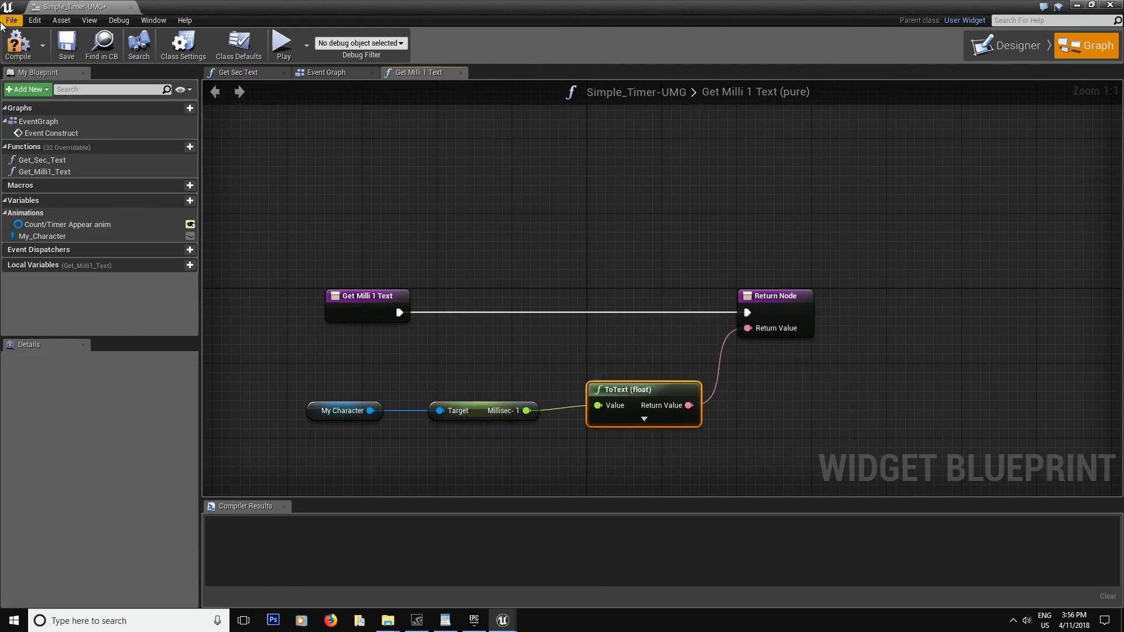
pyautogui.click(58, 46)
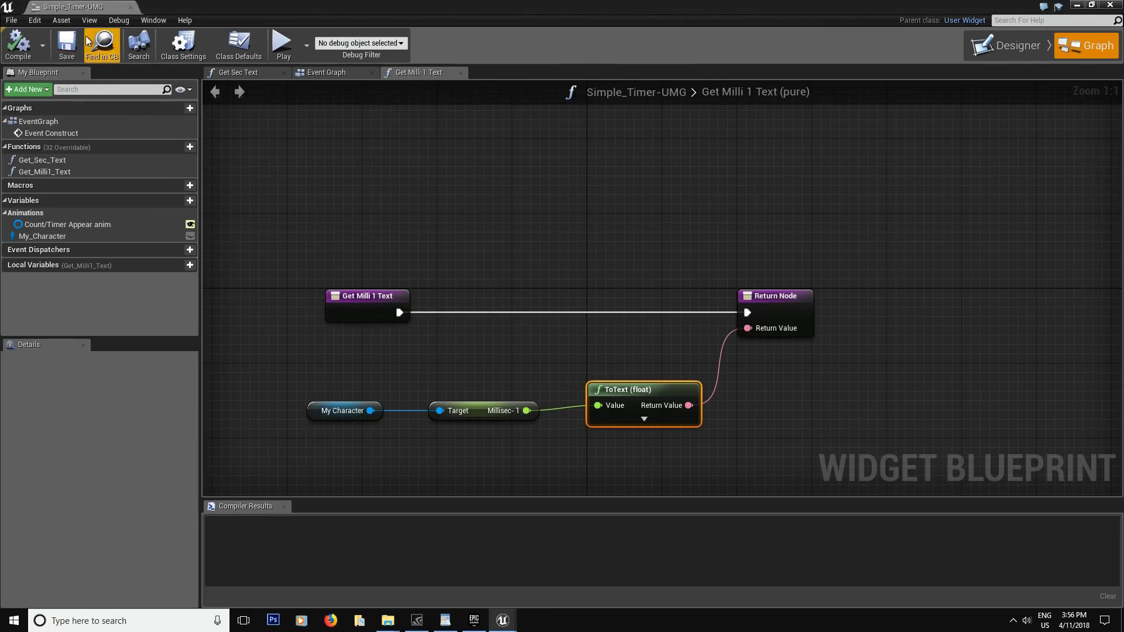
# - Create a new text binding for the Milli2 block and rename the function Get_Milli2_Text
pyautogui.click(1006, 53)
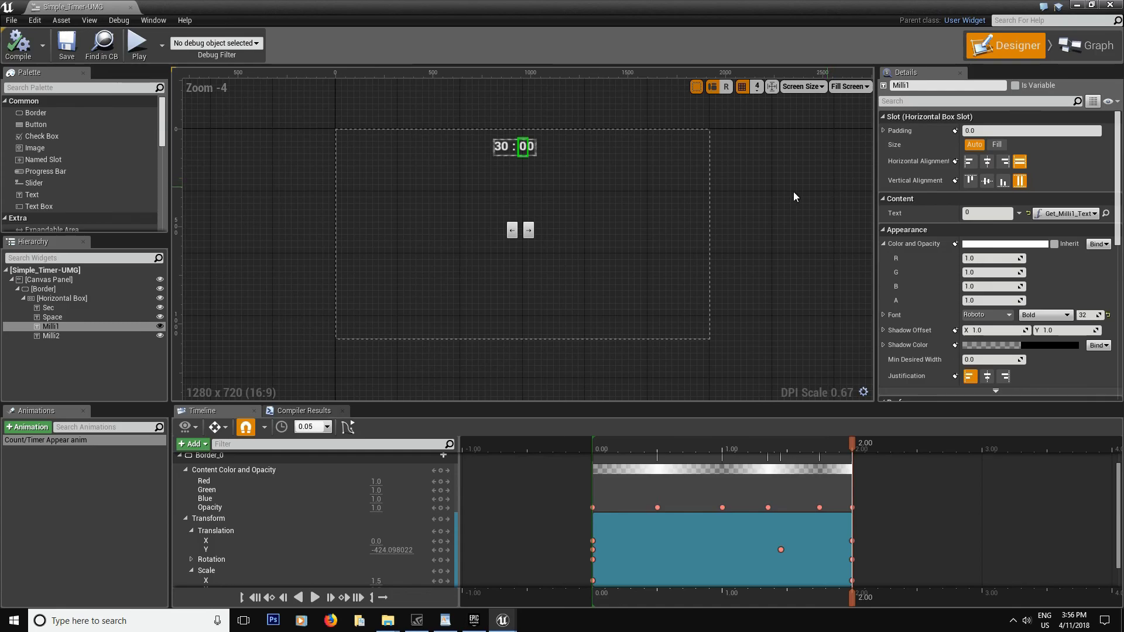
pyautogui.click(532, 149)
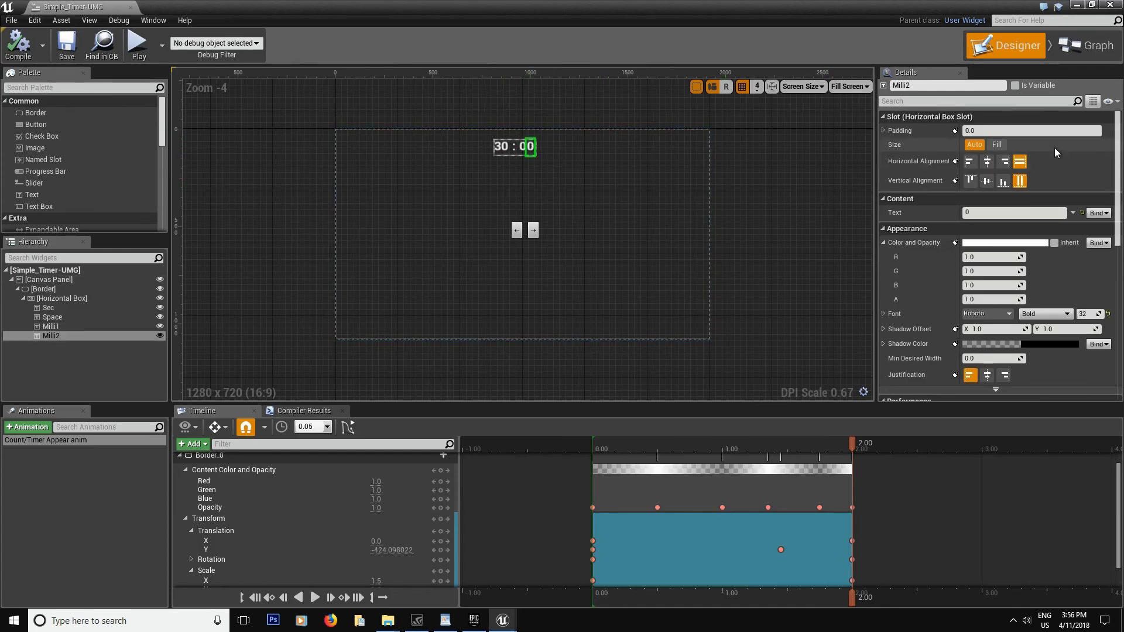
pyautogui.click(1096, 213)
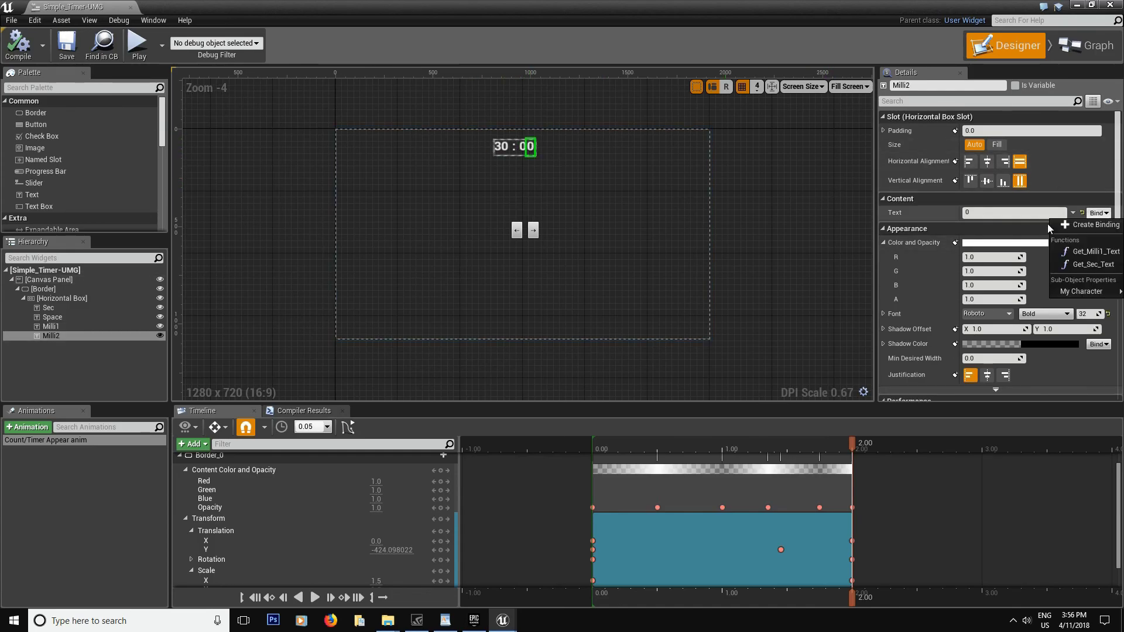
pyautogui.click(1094, 225)
pyautogui.click(93, 184)
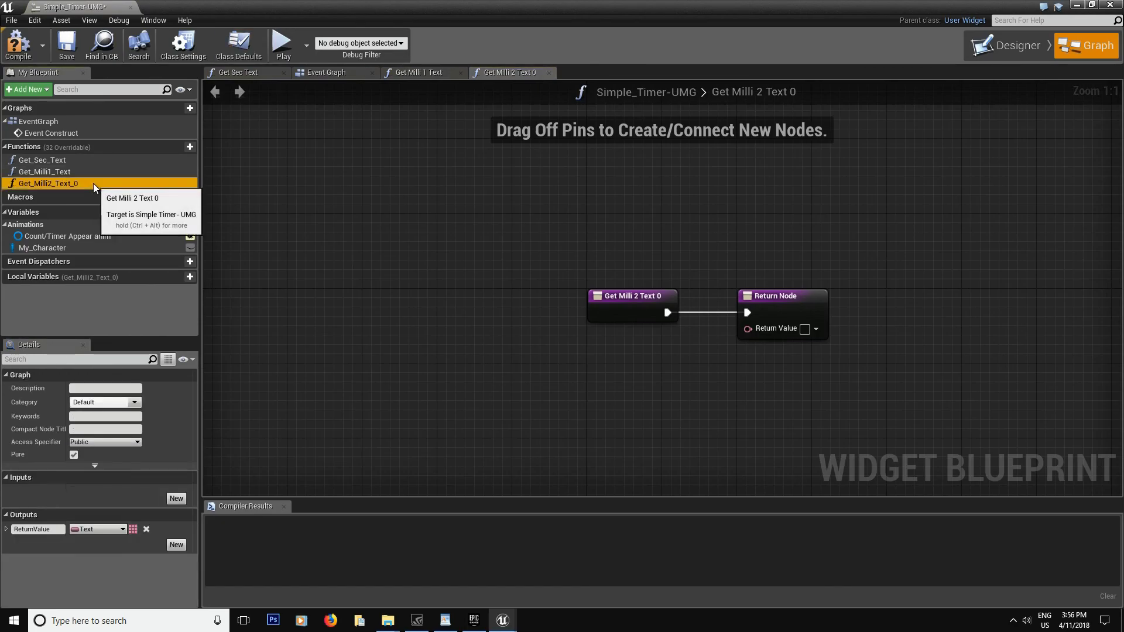
pyautogui.click(94, 184)
pyautogui.press('End')
pyautogui.press('BackSpace')
pyautogui.press('BackSpace')
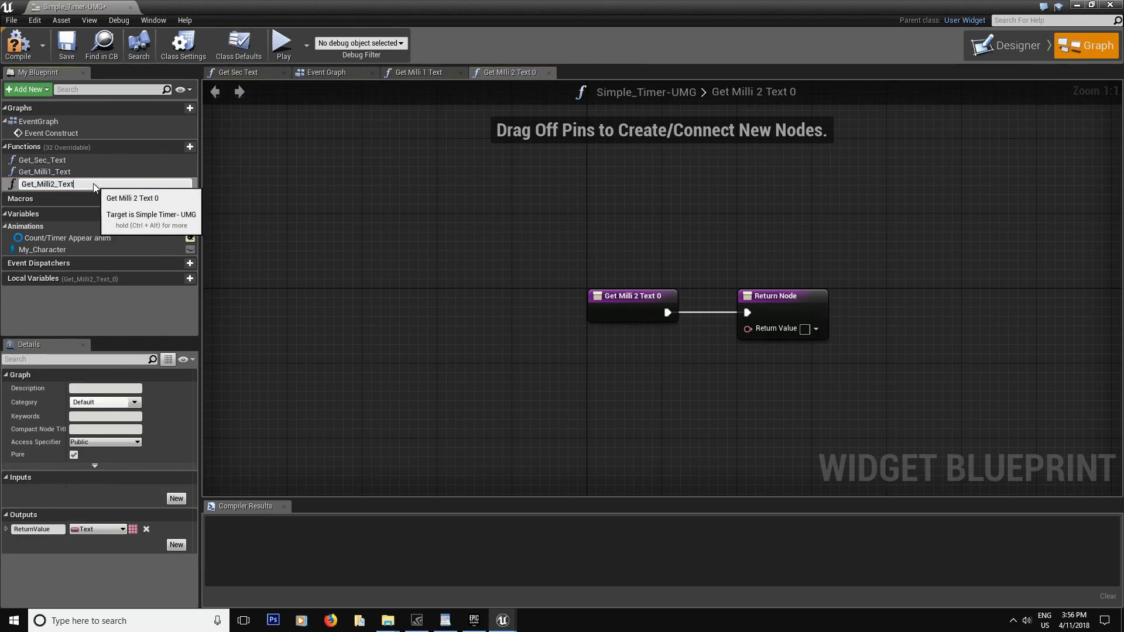
pyautogui.press('Return')
pyautogui.moveTo(620, 300); pyautogui.dragTo(347, 302)
# - Return My Character's Millisec-2 through ToText (float) as the return value, and save
pyautogui.keyDown('ctrl'); pyautogui.moveTo(42, 247); pyautogui.dragTo(476, 392); pyautogui.keyUp('ctrl')
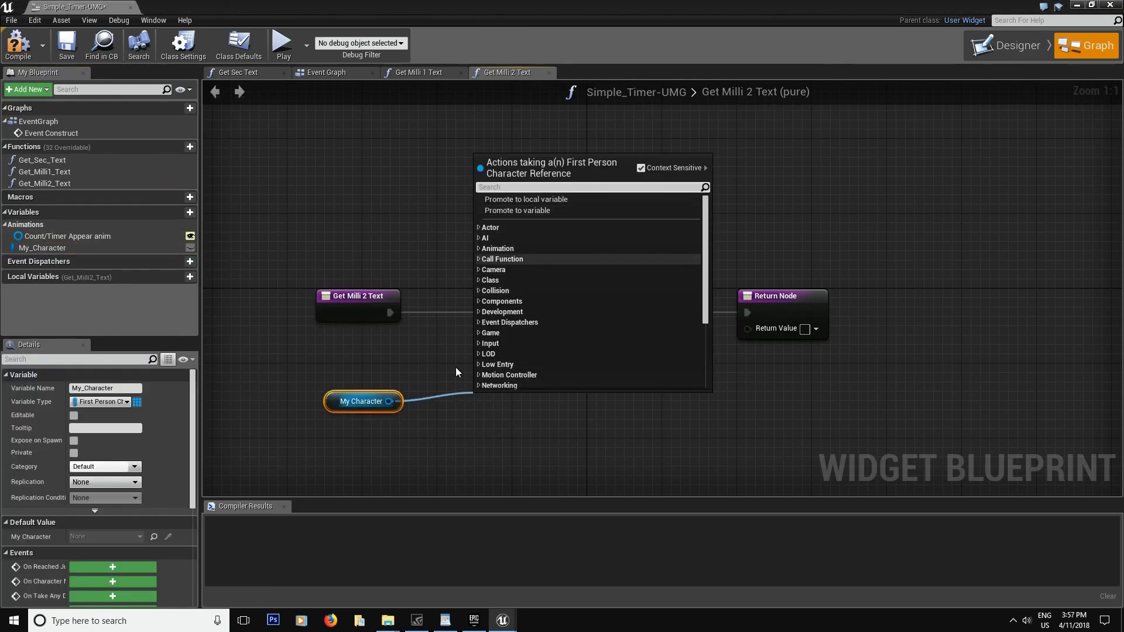
pyautogui.write('get mil')
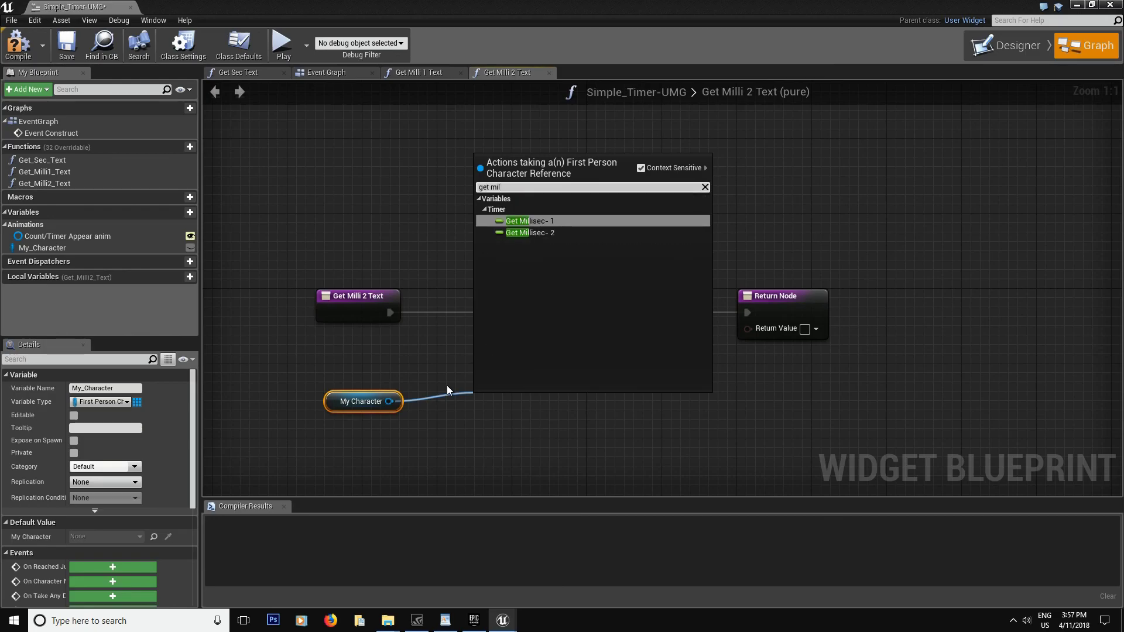
pyautogui.press('Down')
pyautogui.press('Return')
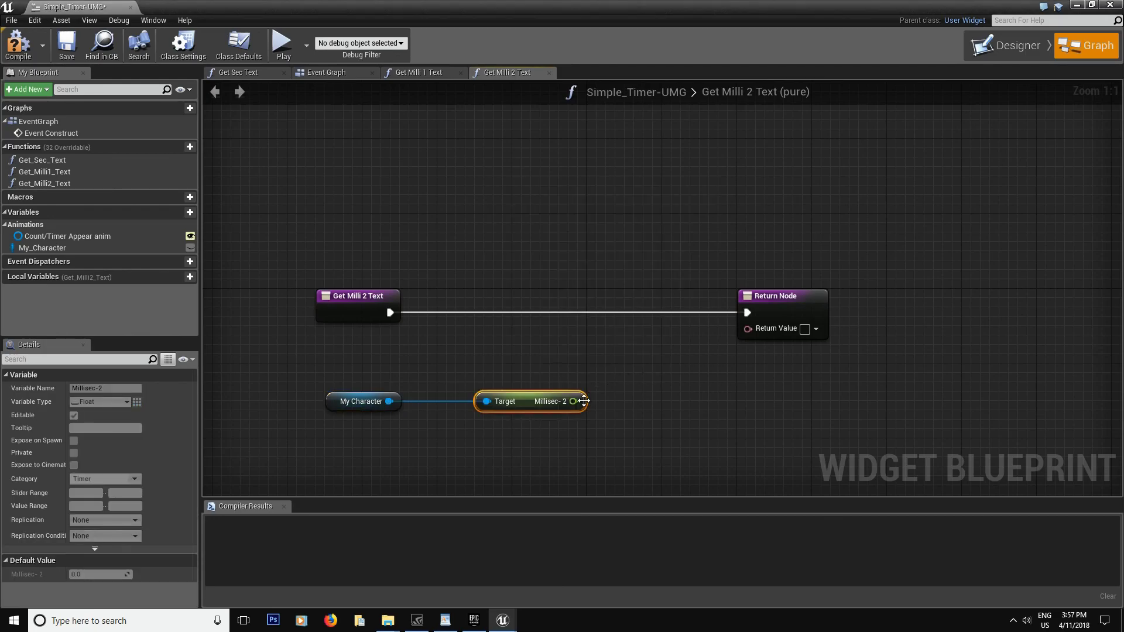
pyautogui.moveTo(584, 401); pyautogui.dragTo(748, 329)
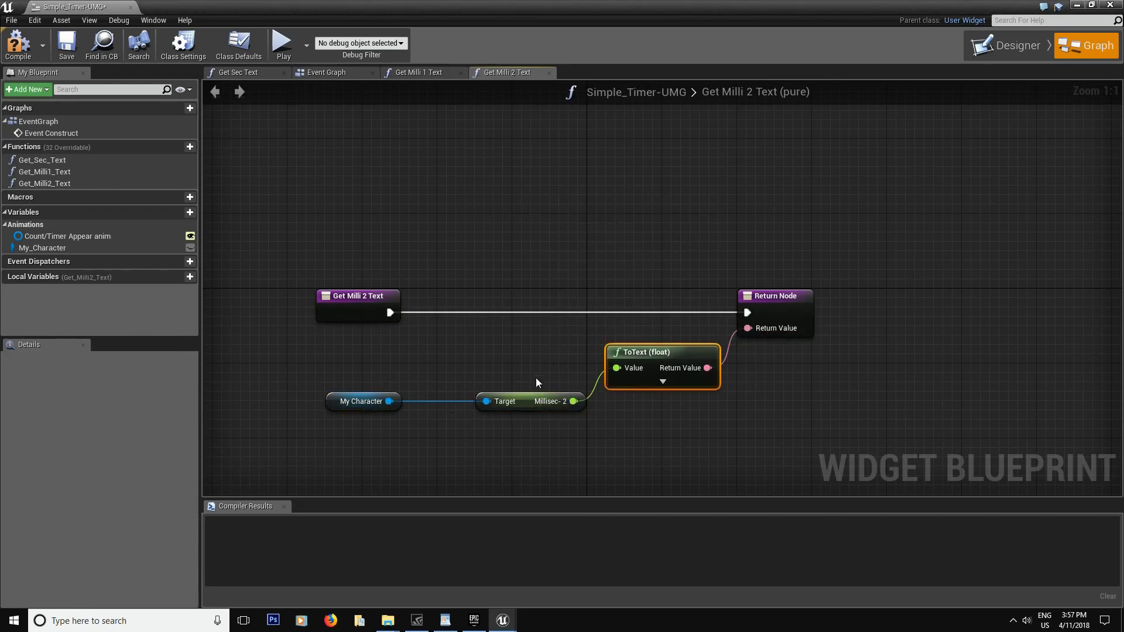
pyautogui.moveTo(533, 410); pyautogui.dragTo(650, 422, button='right')
pyautogui.moveTo(599, 387); pyautogui.dragTo(477, 387)
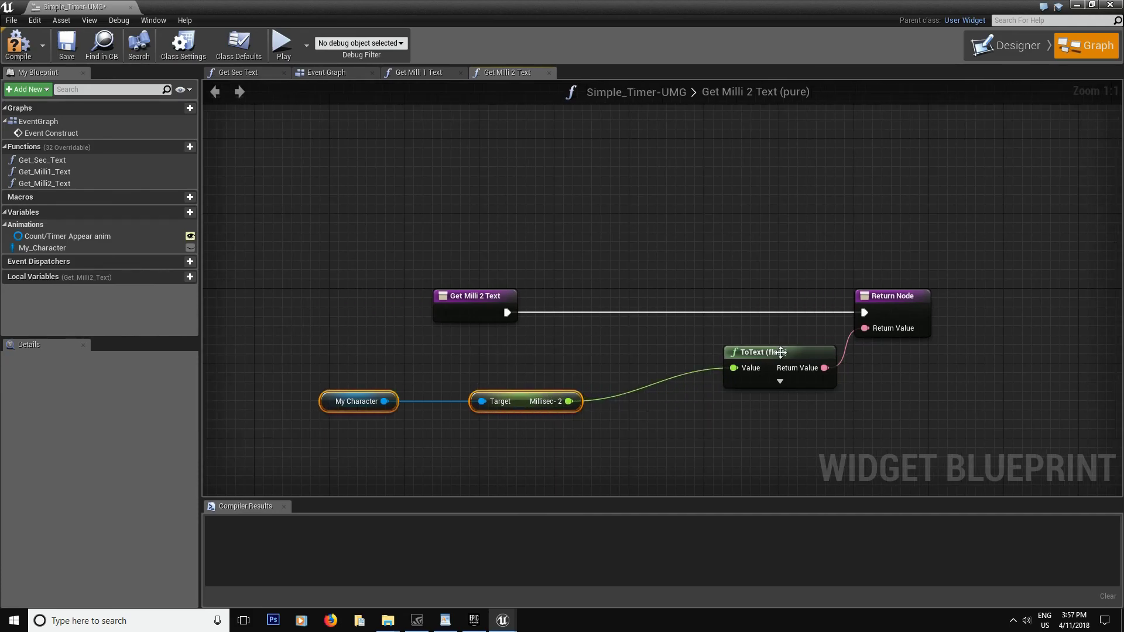
pyautogui.moveTo(781, 352); pyautogui.dragTo(741, 389)
pyautogui.click(68, 53)
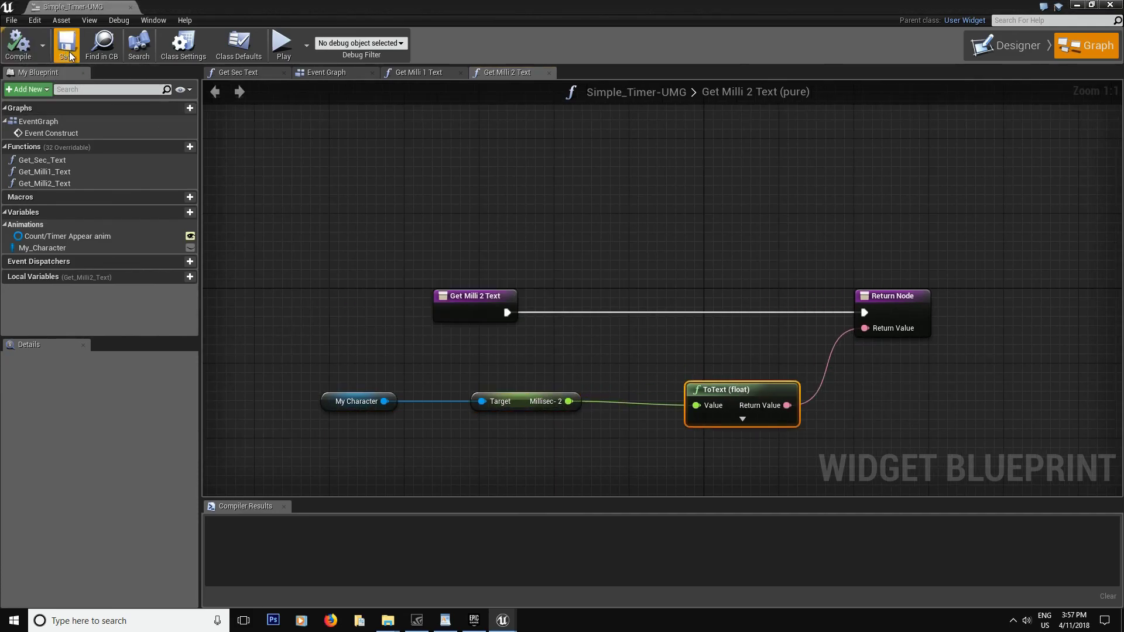
# - Check the timer layout in the Designer, then close the Simple_Timer-UMG editor
pyautogui.click(1026, 50)
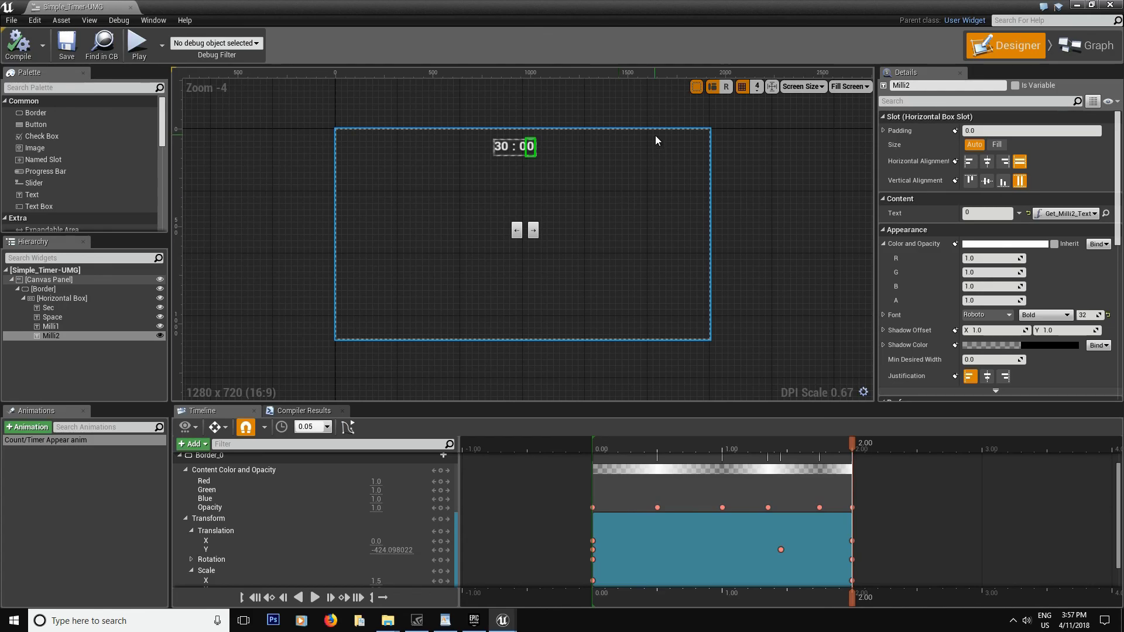
pyautogui.click(1076, 7)
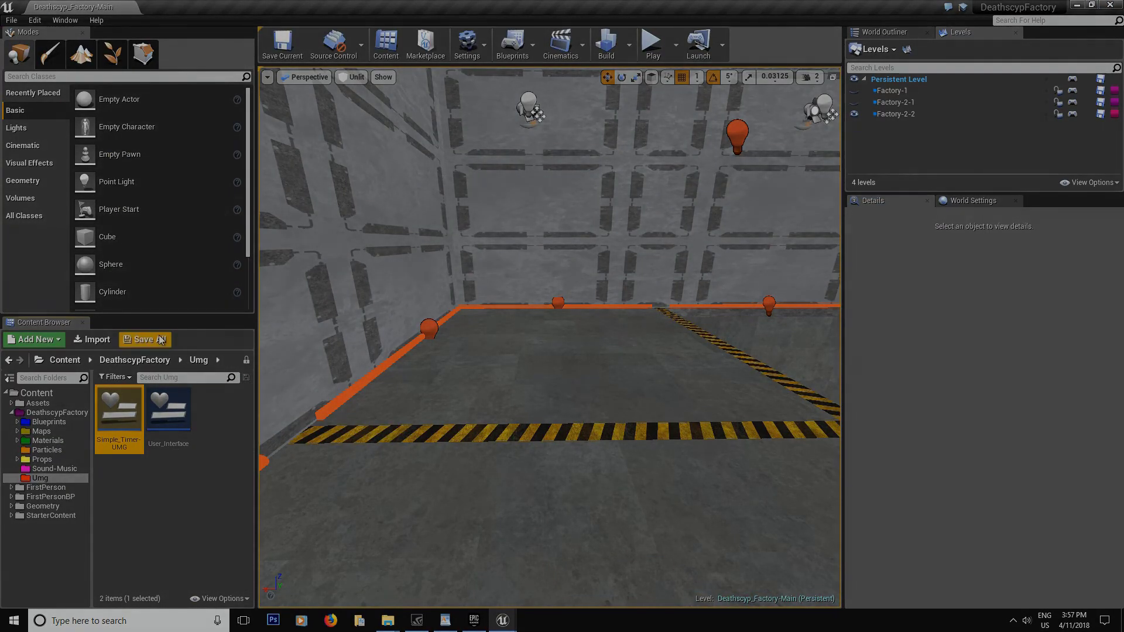